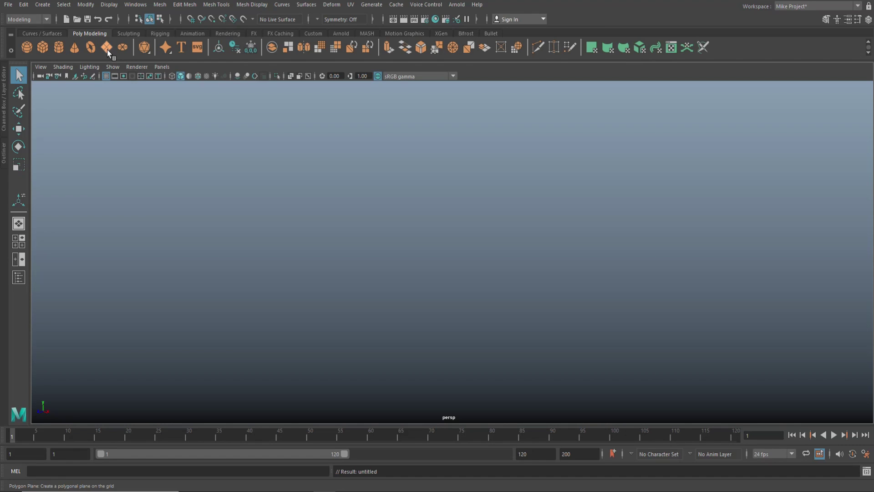
- Create a polygon plane with the default subdivisions and frame it in the perspective view
click(109, 48)
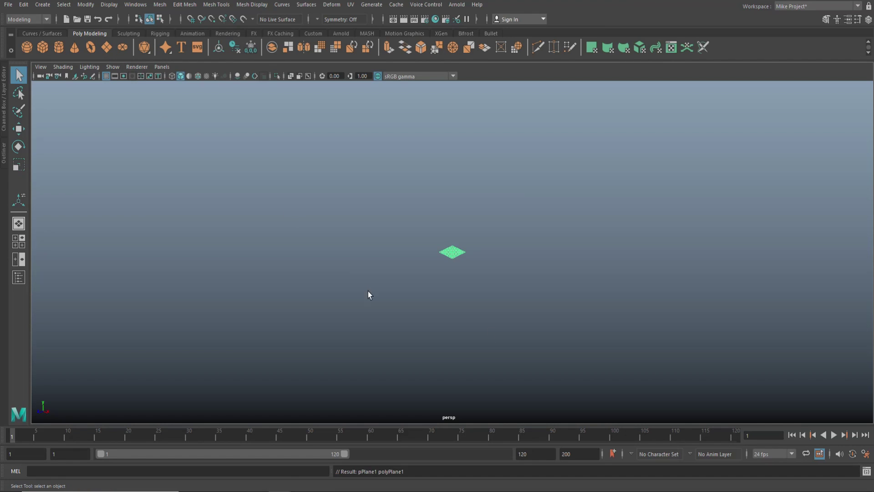
scroll(520, 340, up, 1)
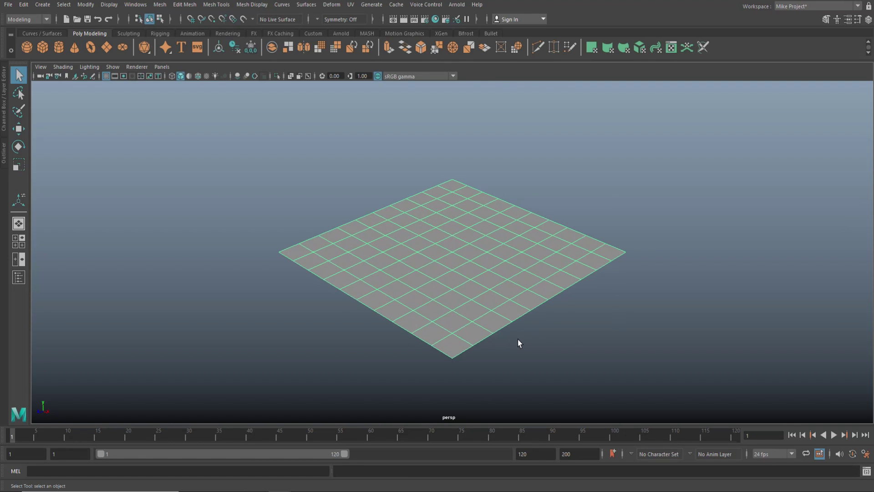
alt+drag(332, 338, 362, 346)
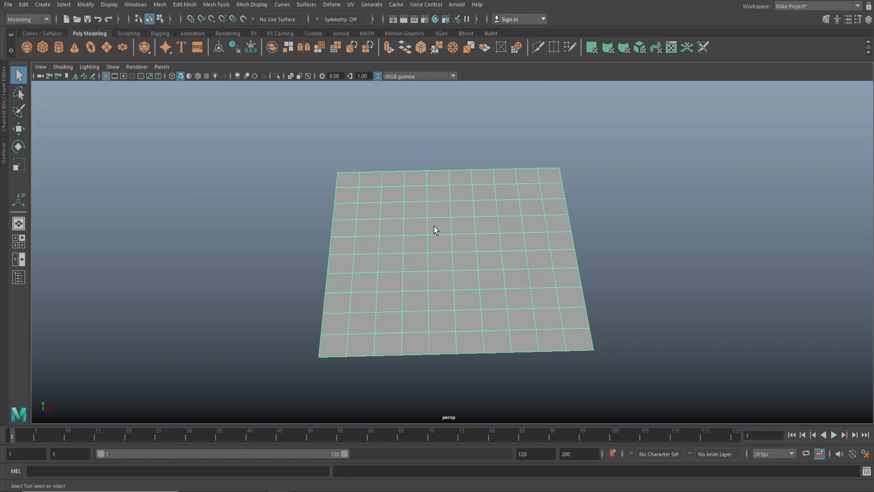
- Delete the four faces at the plane's centre to open a square hole
right_drag(430, 223, 432, 250)
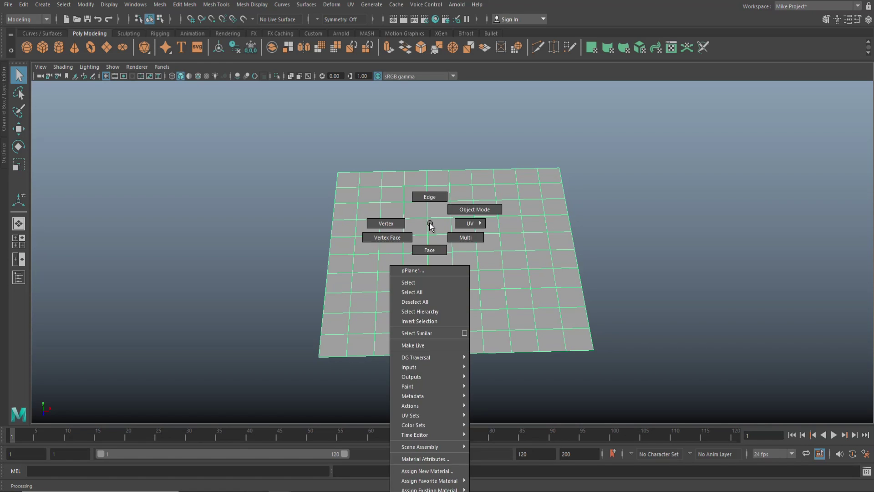
click(458, 241)
click(439, 239)
click(463, 228)
click(425, 229)
click(439, 227)
shift+click(462, 226)
shift+click(465, 242)
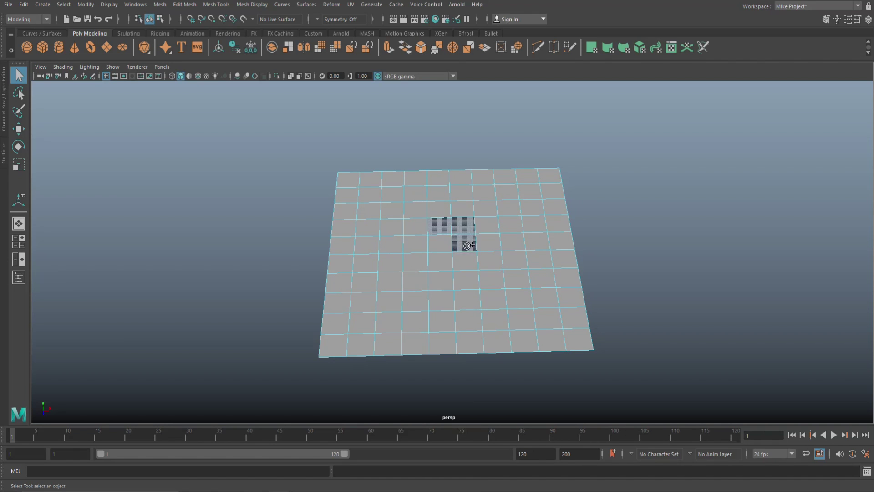
click(444, 261)
shift+click(439, 243)
shift+click(463, 262)
shift+click(463, 242)
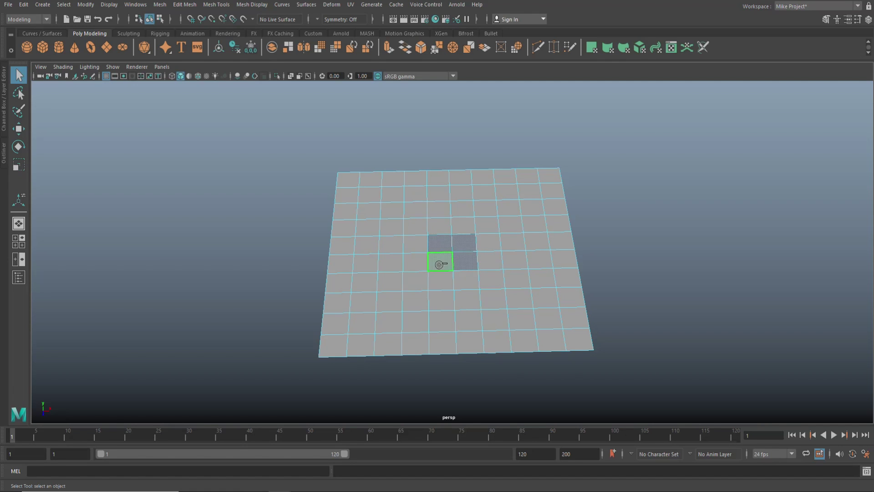
scroll(659, 254, up, 3)
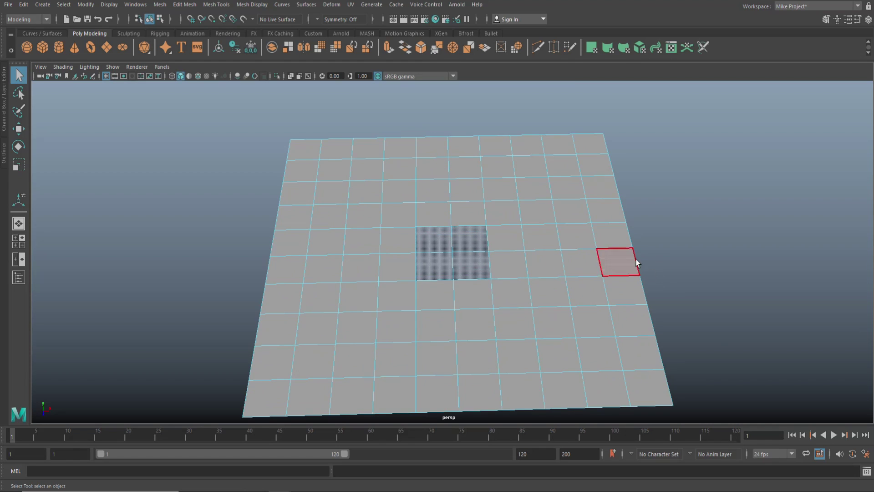
mouse_move(693, 278)
alt+mouse_down()
mouse_move(673, 260)
mouse_move(695, 270)
alt+mouse_up()
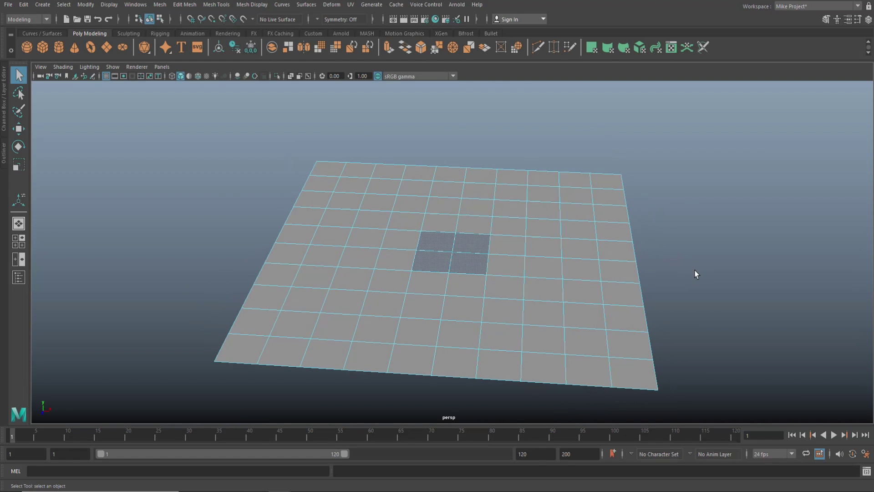
key(Delete)
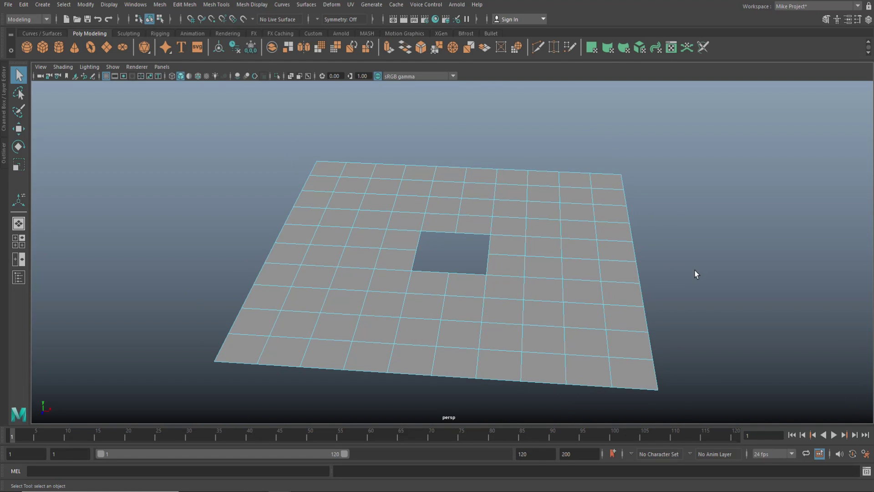
- Preview the plane with the square hole in smooth mesh display, and return to the unsmoothed display
right_drag(601, 223, 625, 208)
key(3)
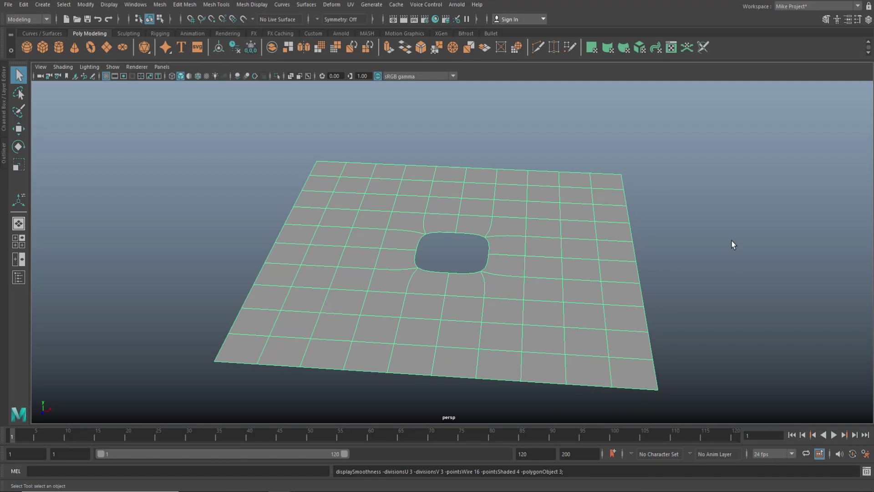
alt+drag(710, 274, 718, 309)
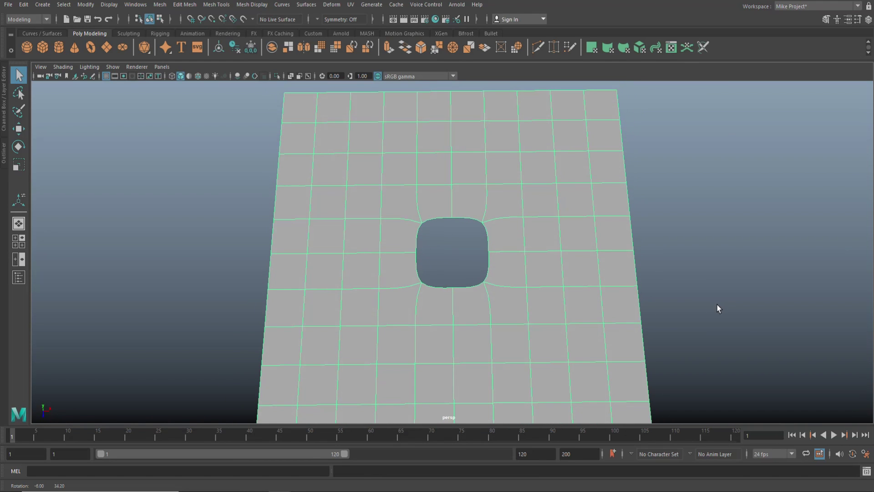
key(1)
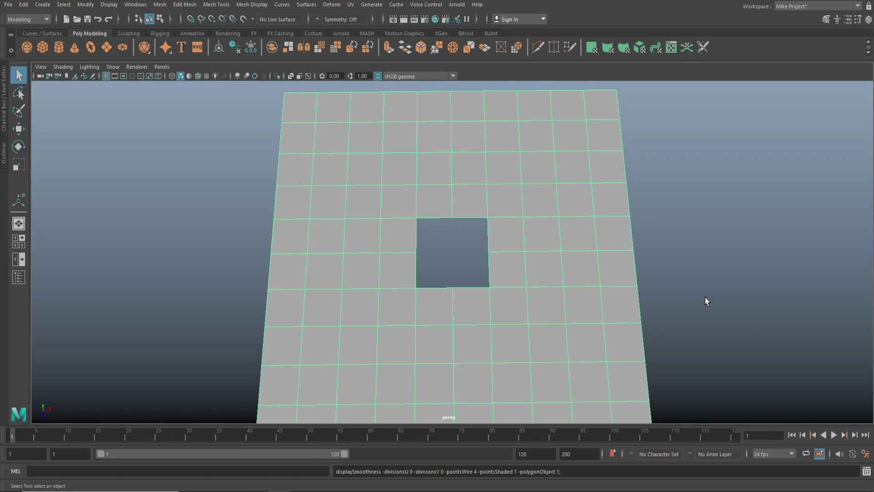
- Undo the deletion of the four central faces
key(ctrl+z)
key(ctrl+z)
key(ctrl+z)
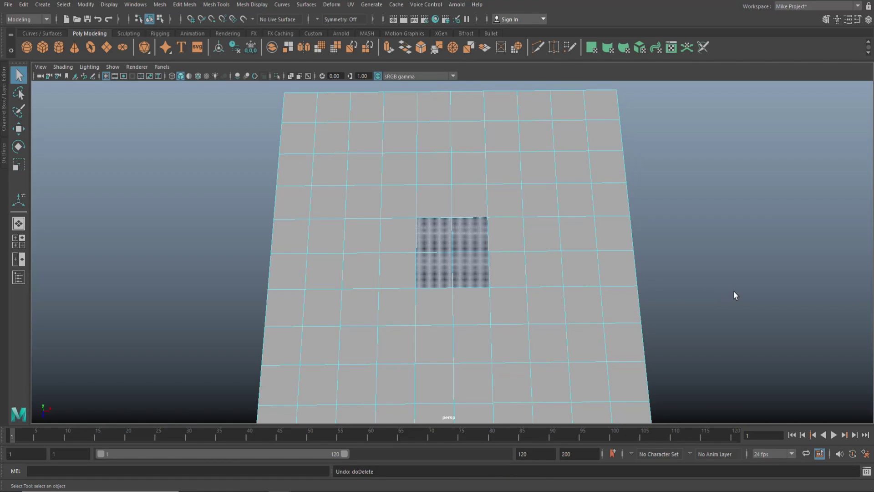
- Circularize the four central faces of the plane and delete them
alt+drag(718, 293, 715, 274)
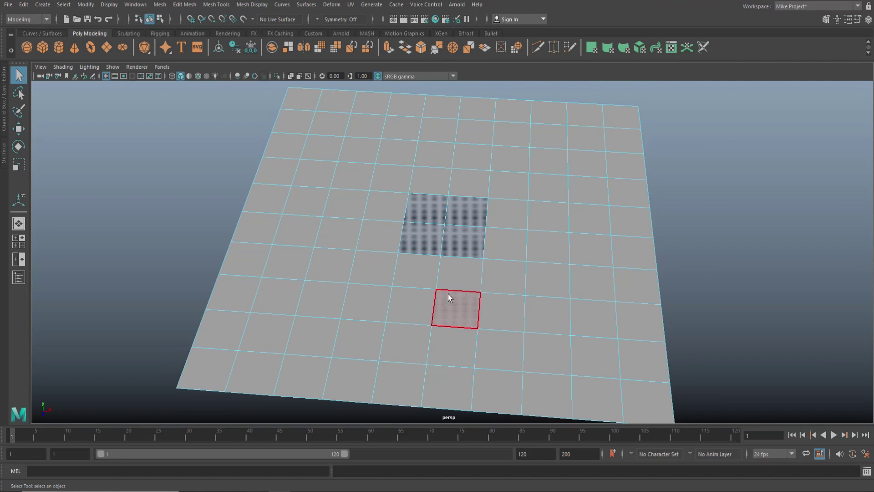
shift+right_drag(459, 212, 476, 289)
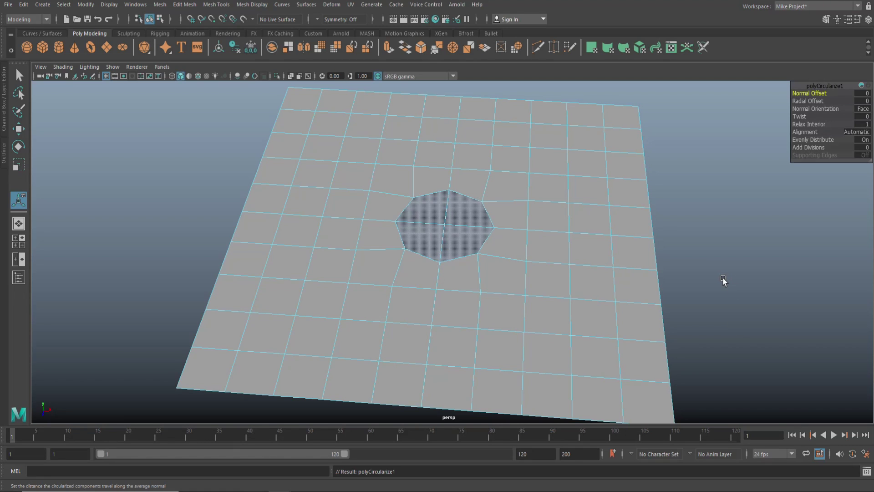
key(Delete)
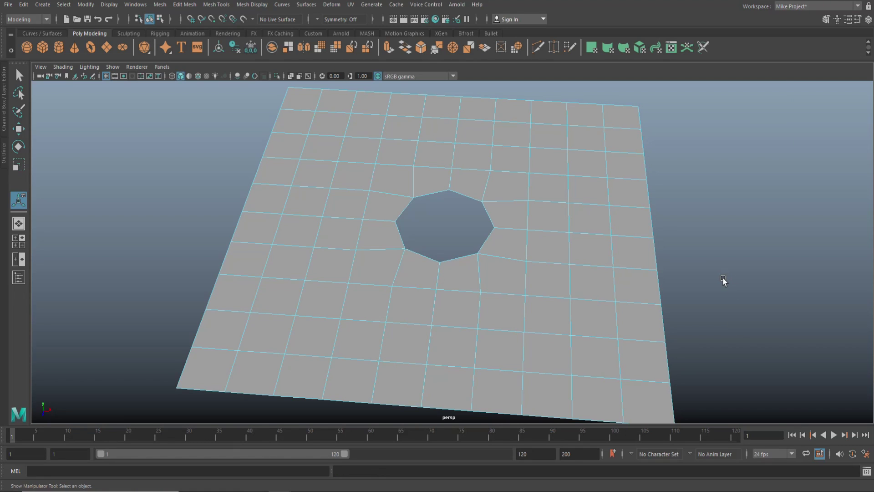
- Preview the plane with the circularized hole in smooth mesh display
right_drag(588, 183, 622, 173)
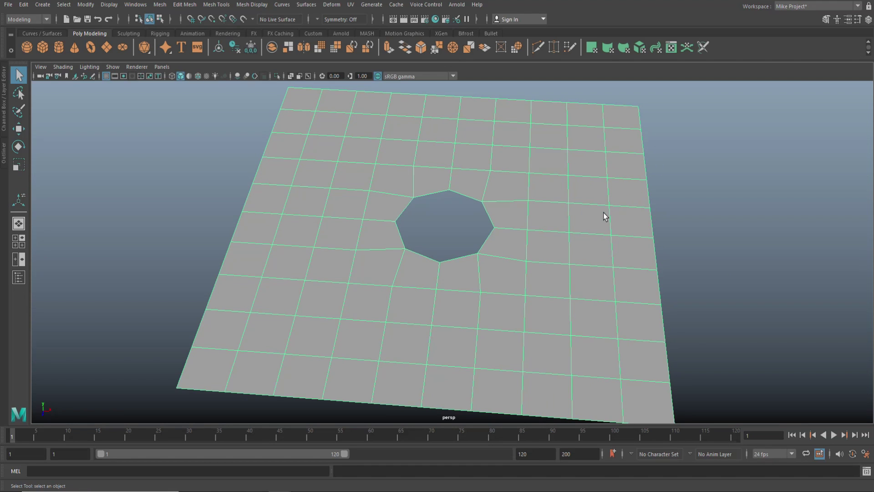
key(3)
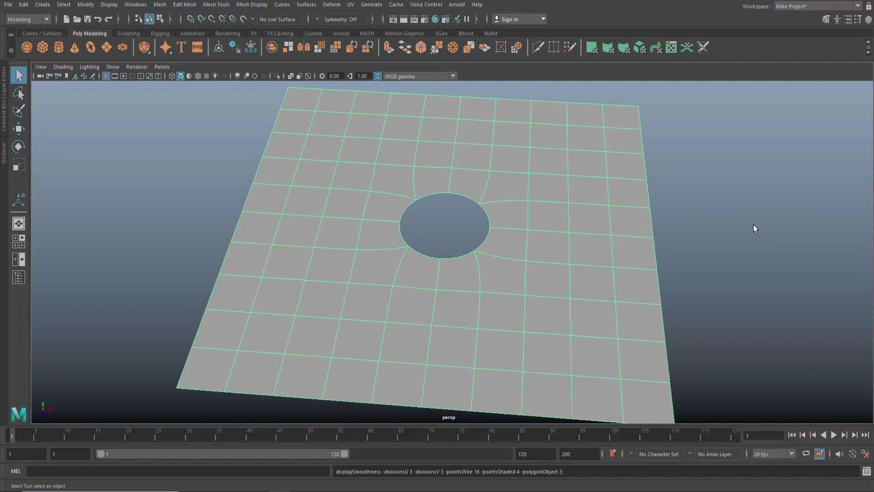
mouse_move(753, 224)
alt+mouse_down()
mouse_move(760, 271)
mouse_move(743, 246)
mouse_move(758, 240)
mouse_move(755, 253)
mouse_move(757, 237)
alt+mouse_up()
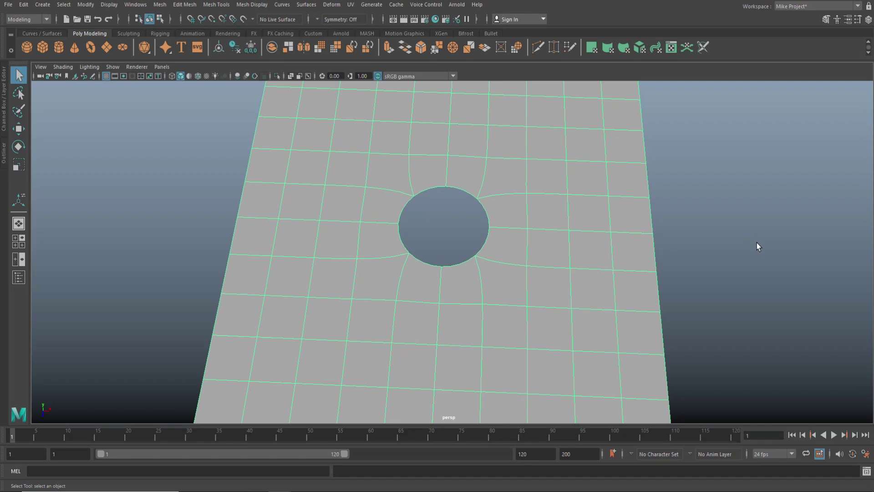
- Undo the circularized hole back to the regular grid and deselect the four central faces
key(ctrl+z)
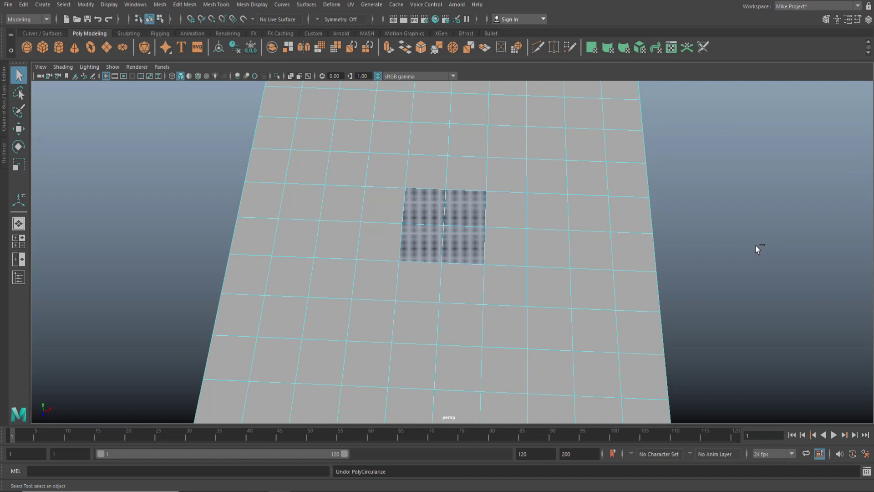
click(766, 249)
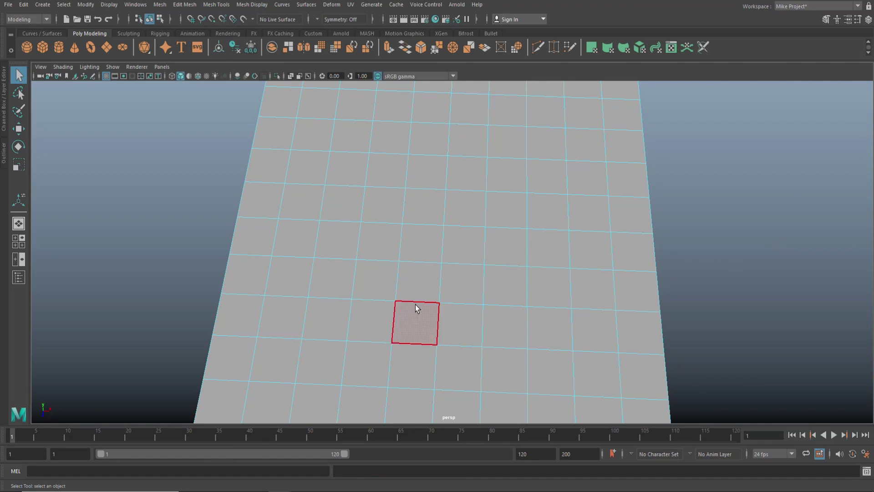
- In the top view, scale the middle vertex on each side of the central 2x2 face block uniformly outward to form an octagon
click(19, 242)
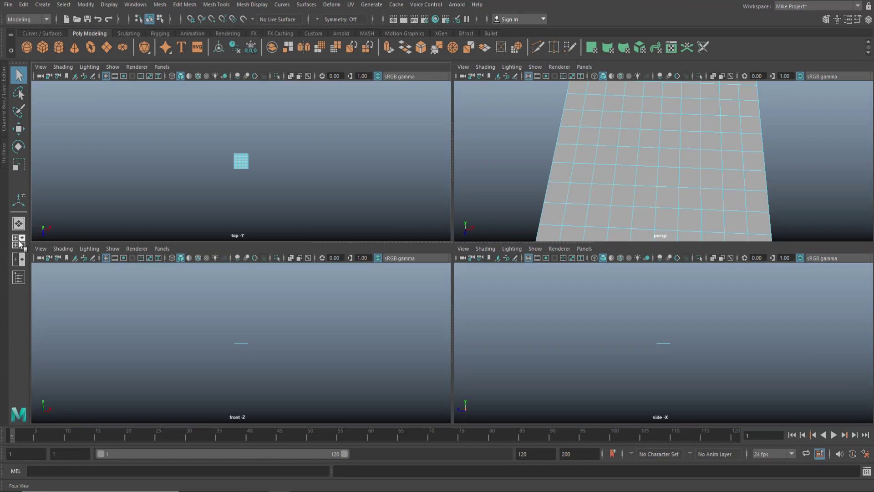
key(space)
key(f)
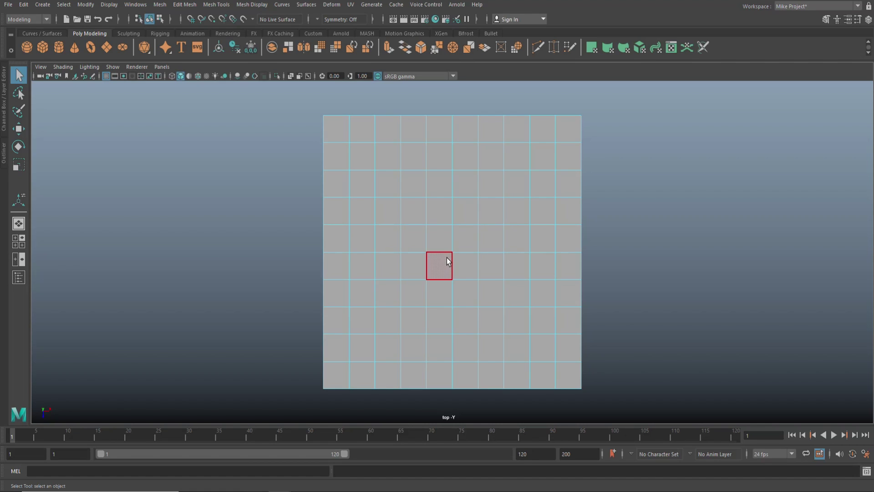
scroll(450, 259, up, 2)
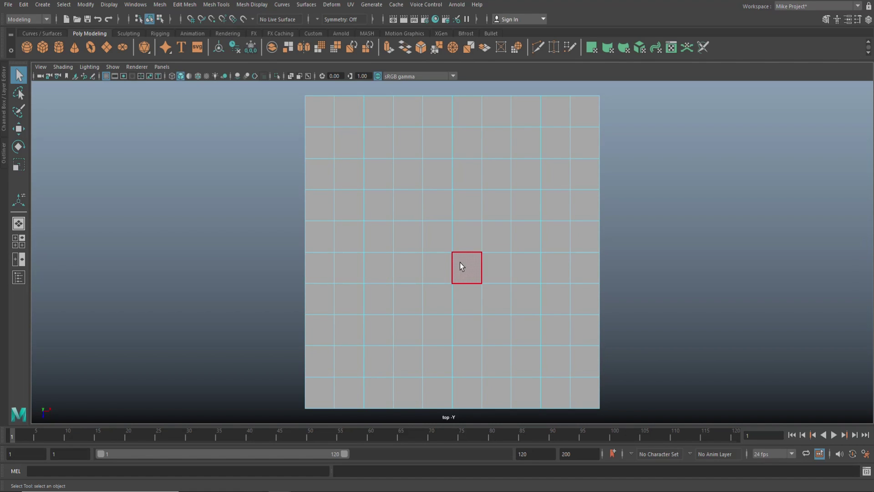
right_drag(456, 236, 417, 236)
drag(448, 217, 458, 230)
shift+click(452, 284)
shift+click(423, 252)
shift+click(482, 252)
key(4)
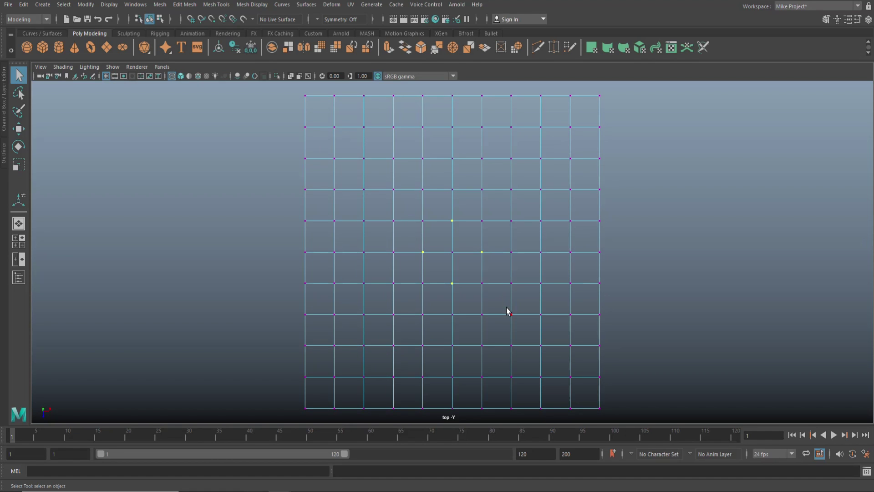
key(r)
drag(452, 253, 481, 263)
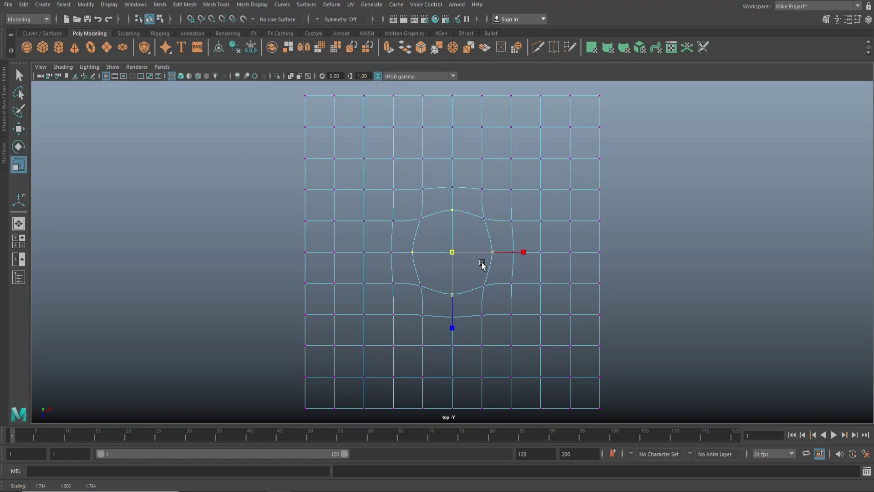
drag(482, 264, 440, 258)
key(1)
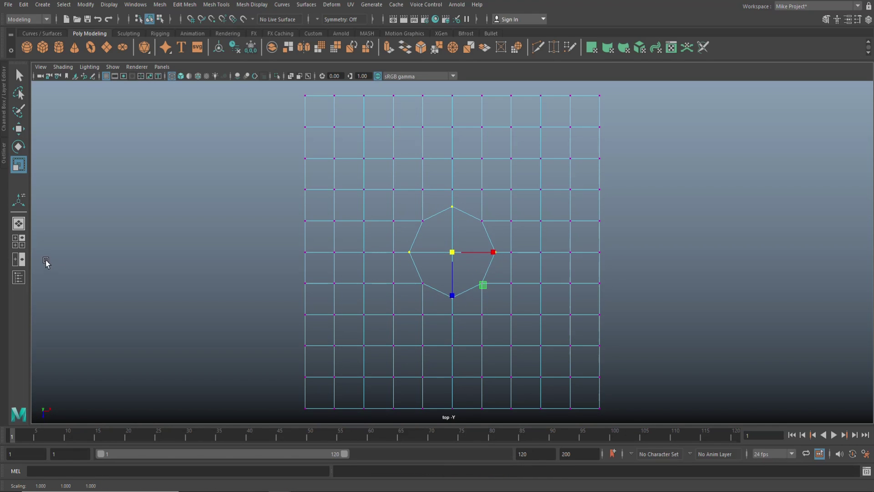
- Delete the four faces inside the octagon in the perspective view to open an eight-sided hole
click(22, 245)
key(space)
alt+drag(504, 281, 496, 285)
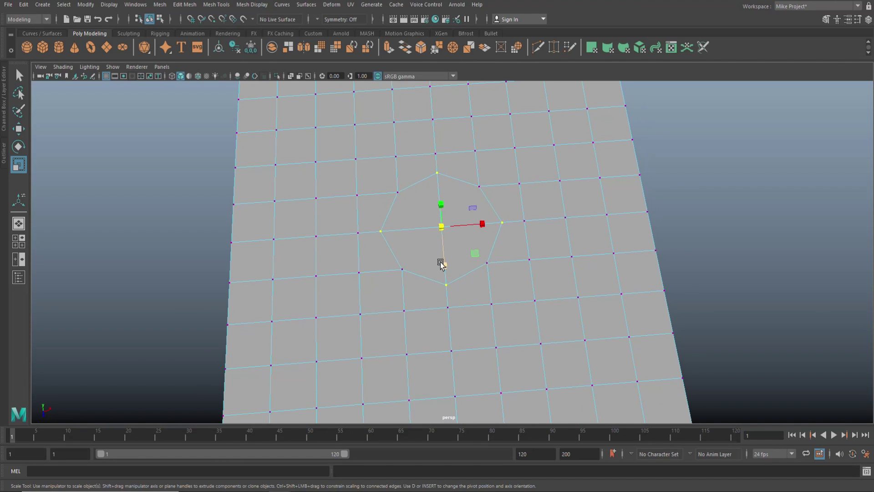
right_drag(425, 218, 430, 243)
mouse_move(430, 239)
mouse_down()
mouse_move(428, 215)
mouse_move(450, 212)
mouse_move(465, 248)
mouse_move(426, 259)
mouse_up()
scroll(360, 299, up, 1)
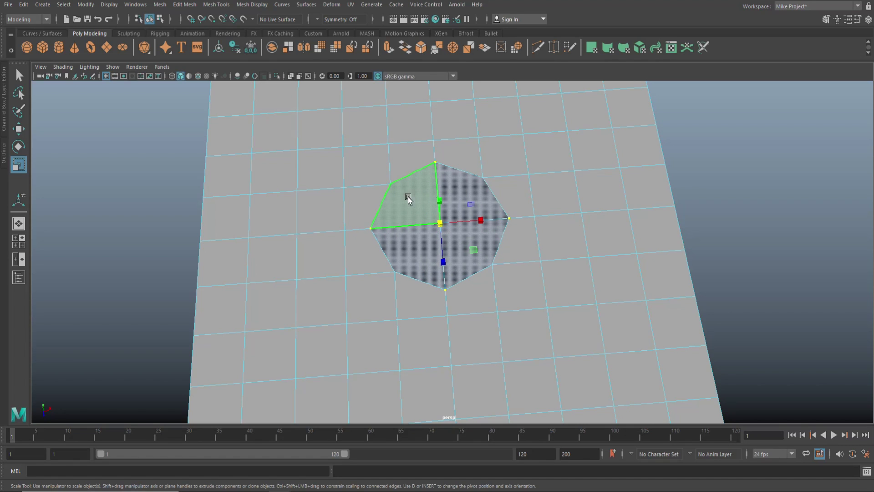
click(362, 249)
mouse_move(423, 221)
mouse_down()
mouse_move(445, 217)
mouse_move(433, 260)
mouse_up()
key(Delete)
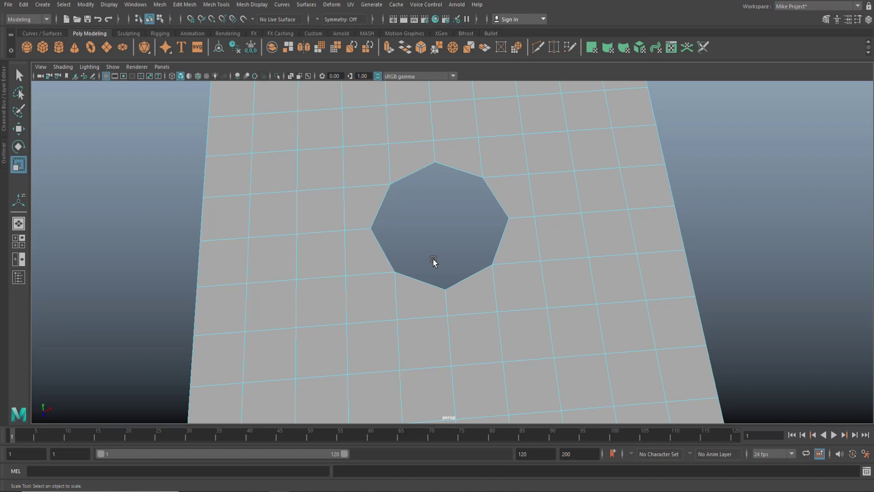
- Examine the plane with the eight-sided hole in smooth mesh display, both selected and deselected
scroll(552, 234, down, 2)
right_drag(584, 187, 620, 184)
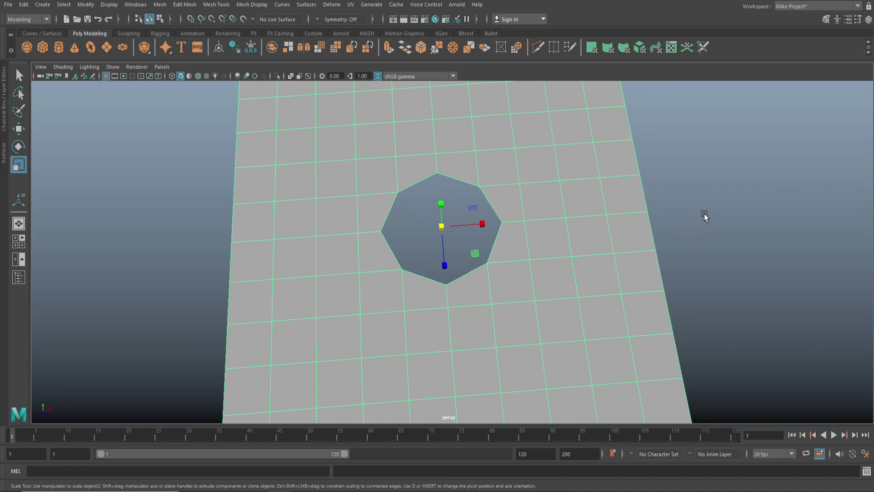
key(3)
click(728, 196)
alt+drag(704, 210, 700, 229)
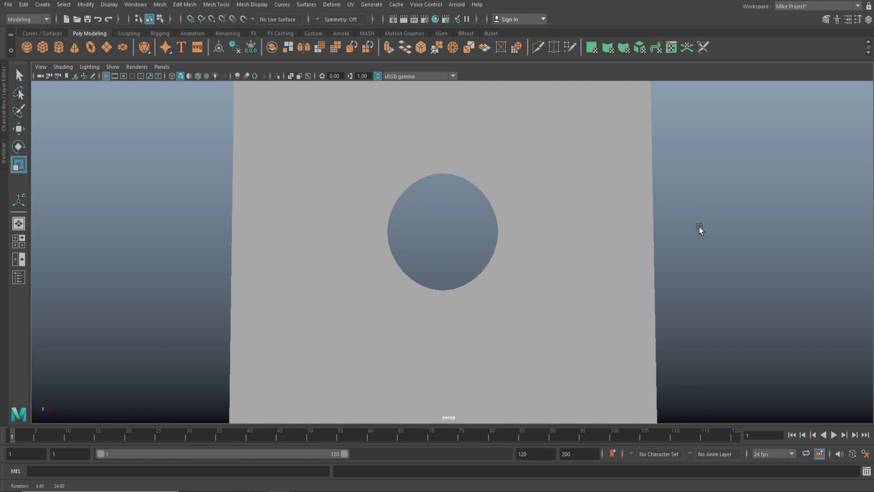
alt+drag(715, 271, 705, 242)
- Delete the whole plane object and create a polygon cube framed in the perspective view
click(644, 205)
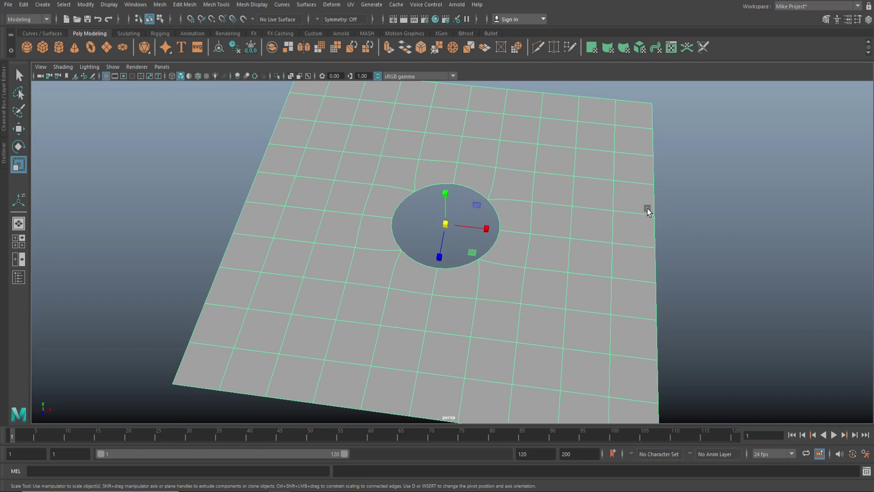
right_drag(617, 169, 646, 170)
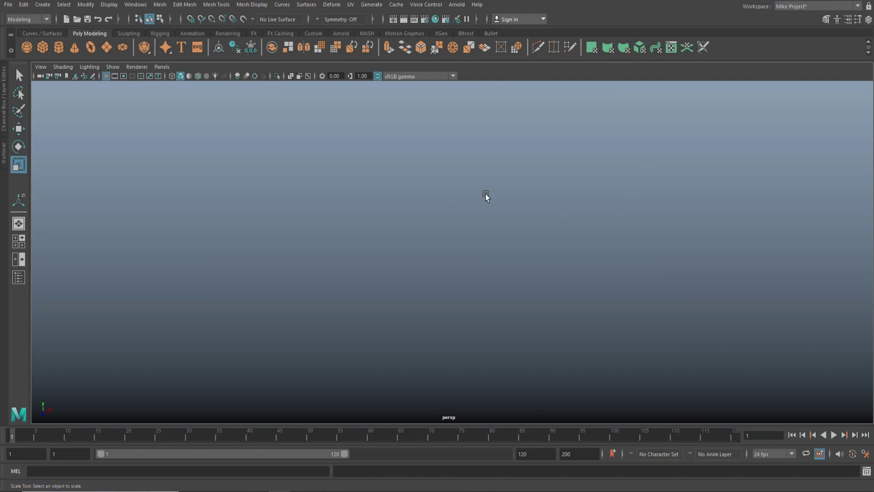
click(42, 47)
key(f)
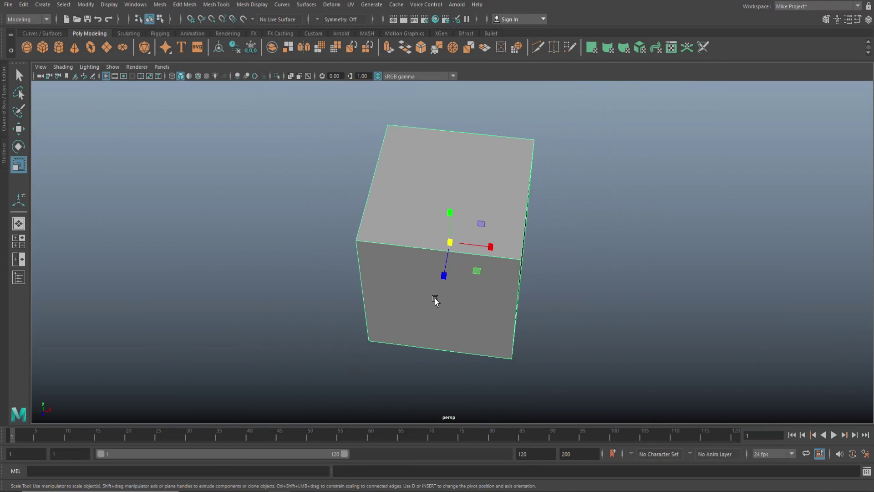
- Set the cube's width and height subdivisions to 6 each in its polyCube attributes
alt+drag(437, 316, 485, 353)
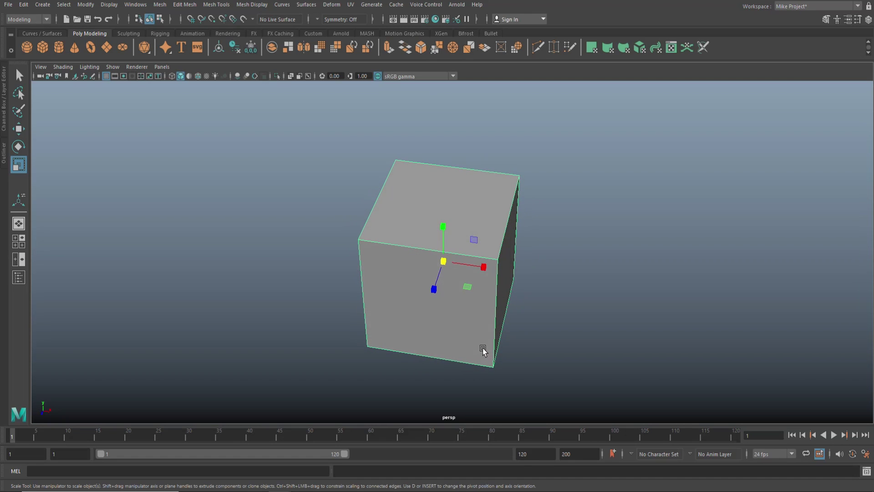
key(ctrl+a)
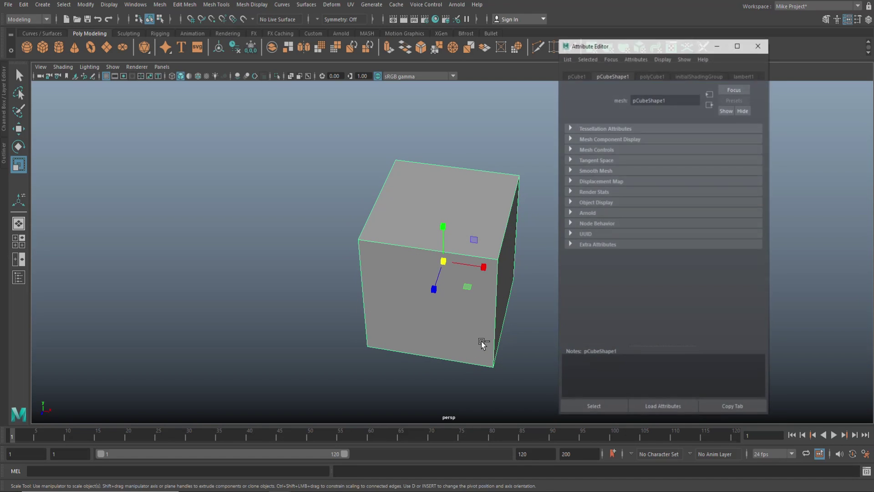
click(653, 75)
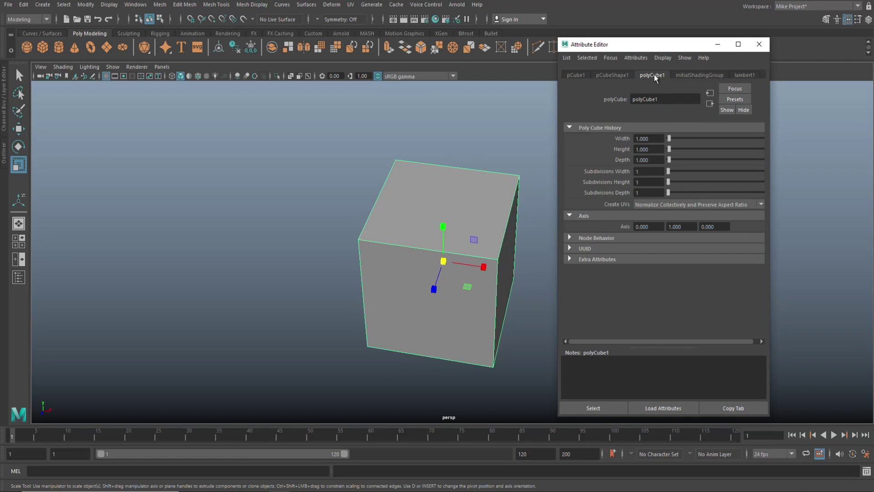
click(660, 171)
key(Tab)
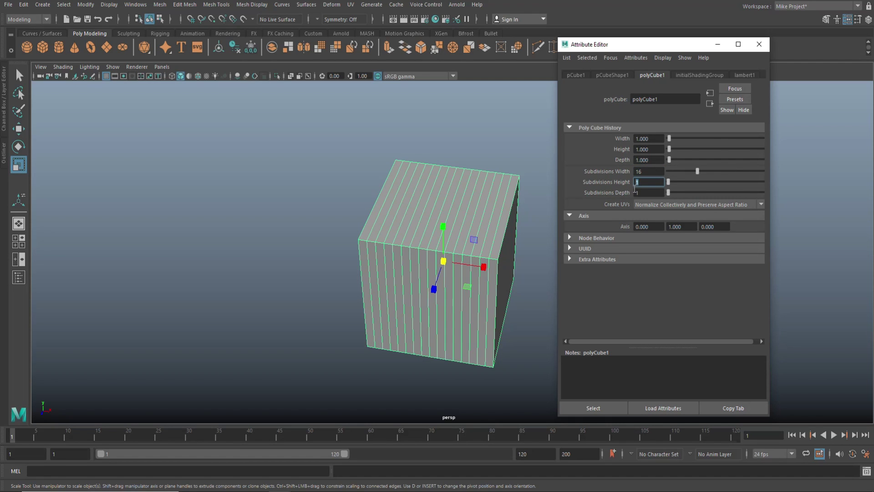
double_click(647, 172)
text(6)
key(Tab)
text(6)
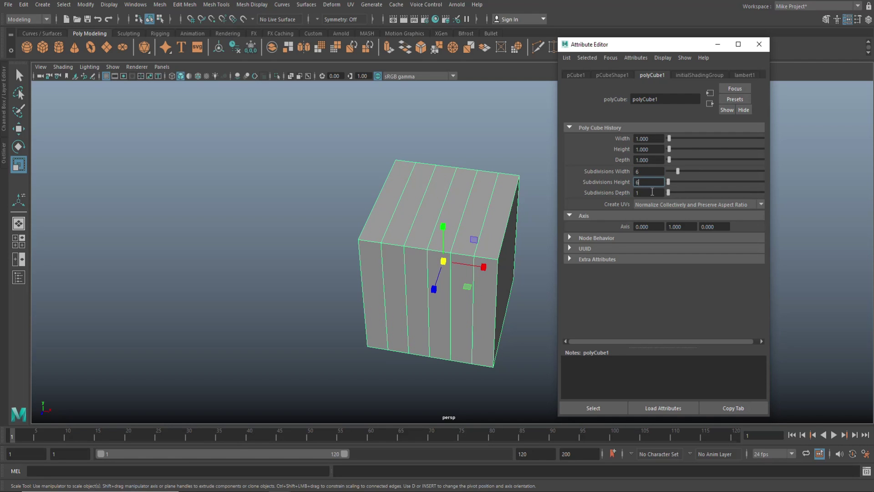
- Set the cube's depth subdivisions to 6 and close the Attribute Editor
key(Tab)
text(16)
click(651, 182)
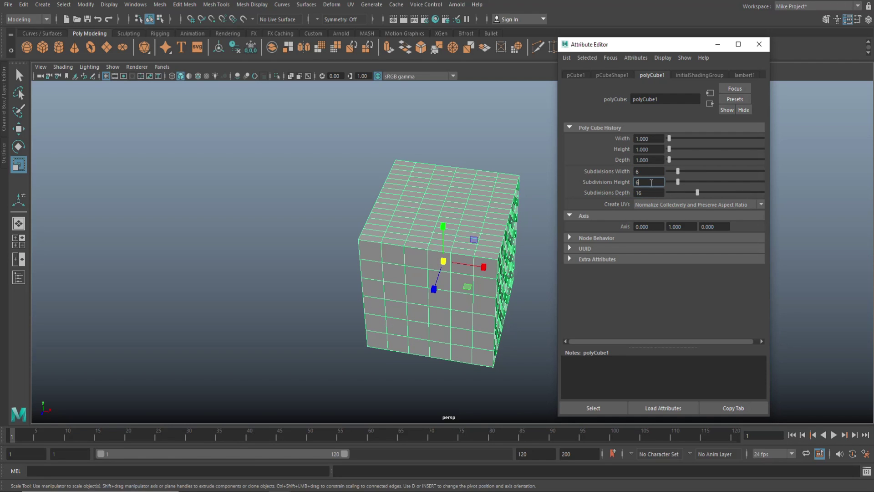
key(Tab)
text(6)
click(652, 184)
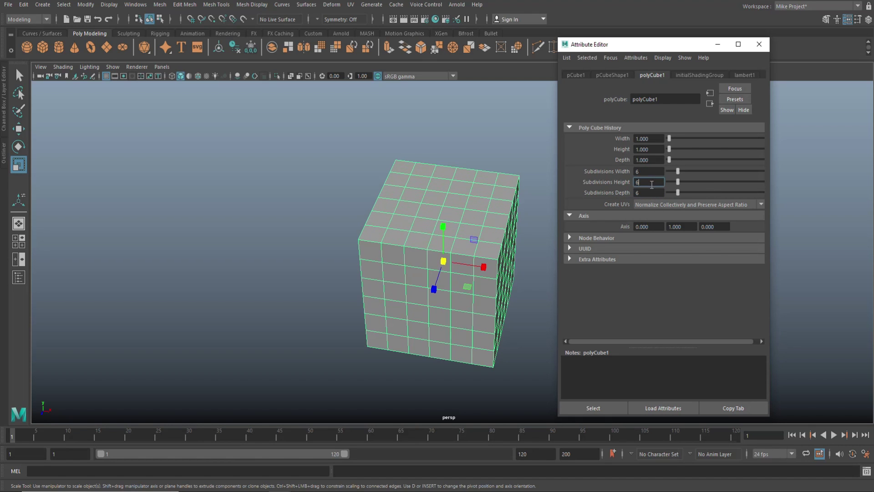
click(759, 44)
- Select the central 2x2 block of faces on the cube's top side and apply Circularize to it
alt+drag(207, 322, 226, 324)
scroll(352, 309, up, 2)
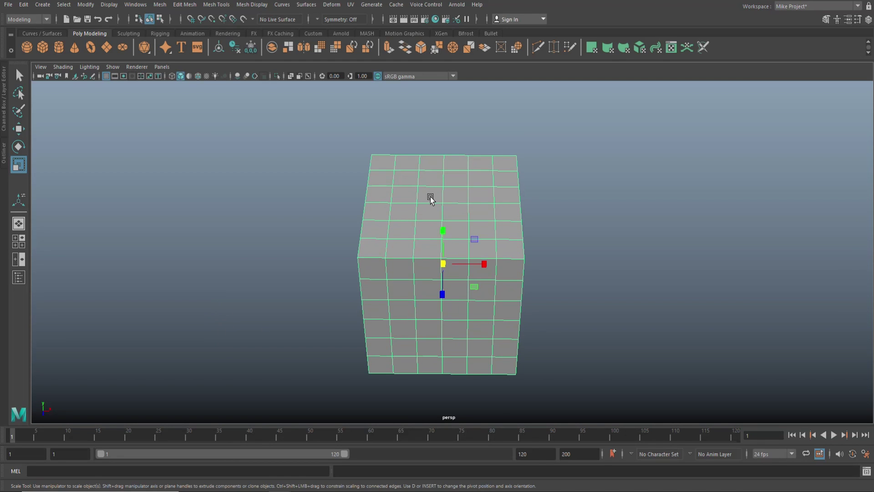
right_drag(431, 199, 437, 224)
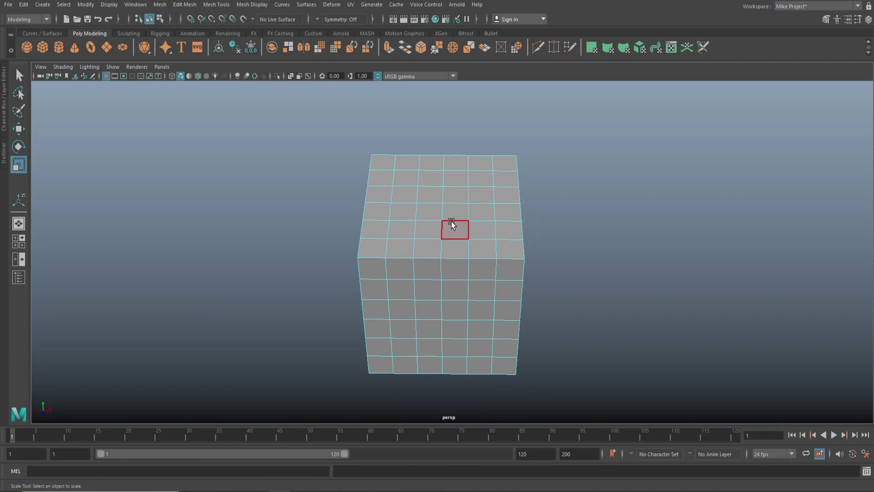
mouse_move(442, 198)
mouse_down()
mouse_move(432, 197)
mouse_move(449, 193)
mouse_move(438, 209)
mouse_up()
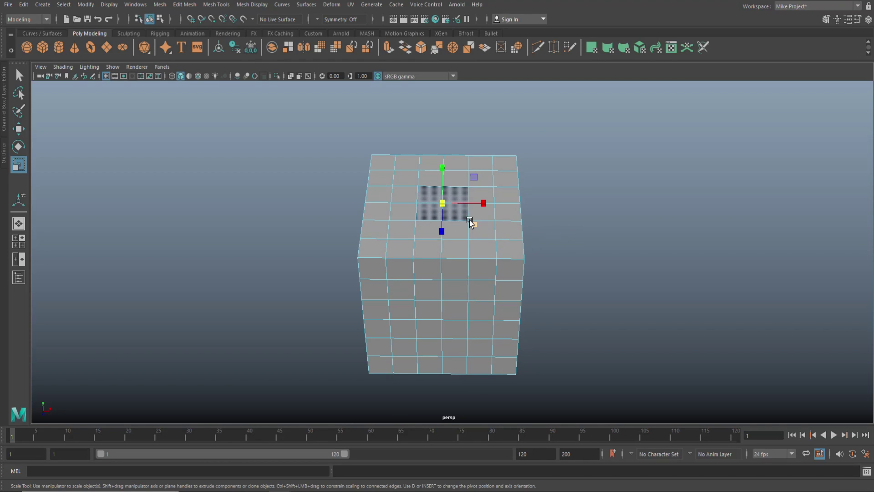
shift+right_drag(437, 199, 439, 277)
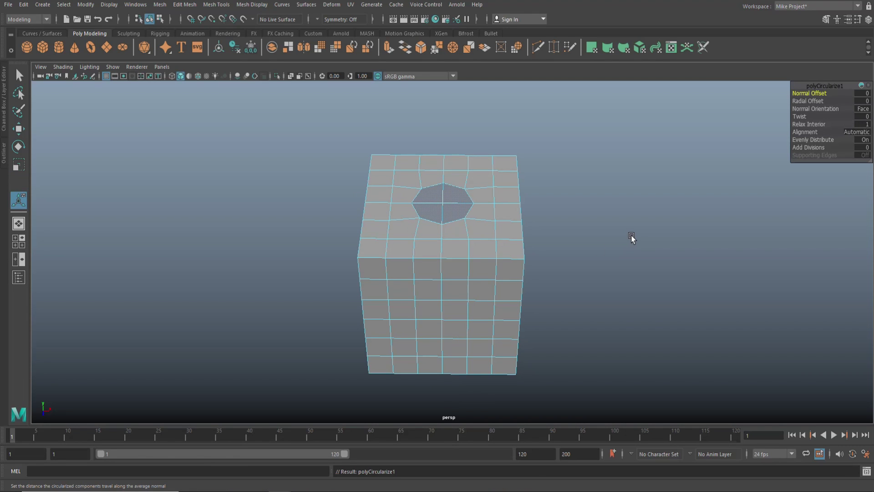
- Extrude the circularized faces and move them down into the cube to form a recess, then return to object mode
key(ctrl+e)
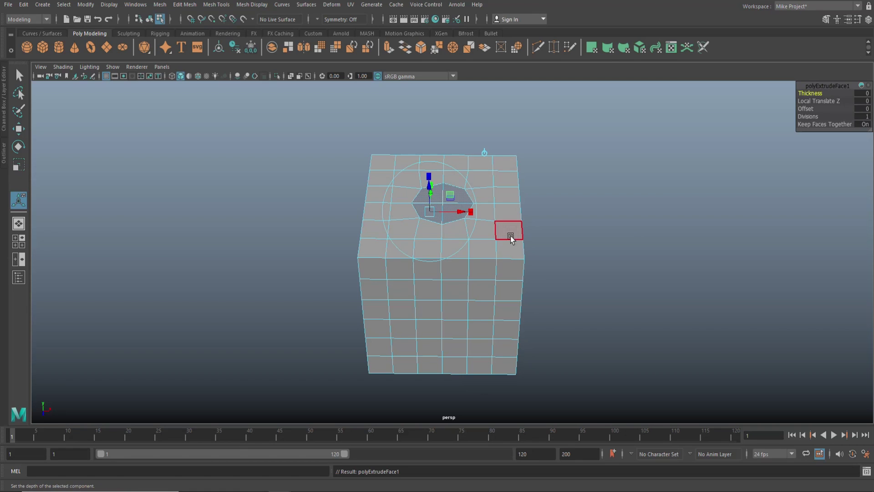
key(w)
drag(442, 173, 443, 199)
right_drag(484, 177, 523, 173)
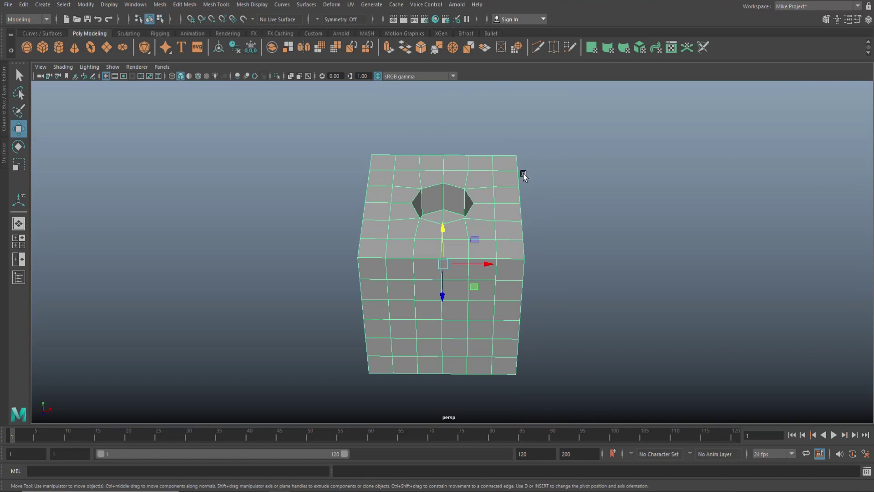
- Examine the recessed cube in smooth mesh display, then restore the unsmoothed display
key(3)
click(570, 193)
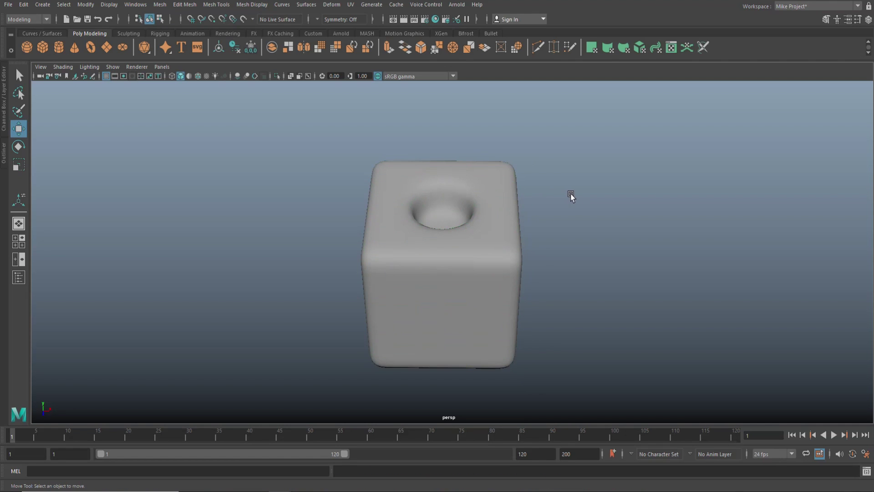
scroll(575, 193, up, 3)
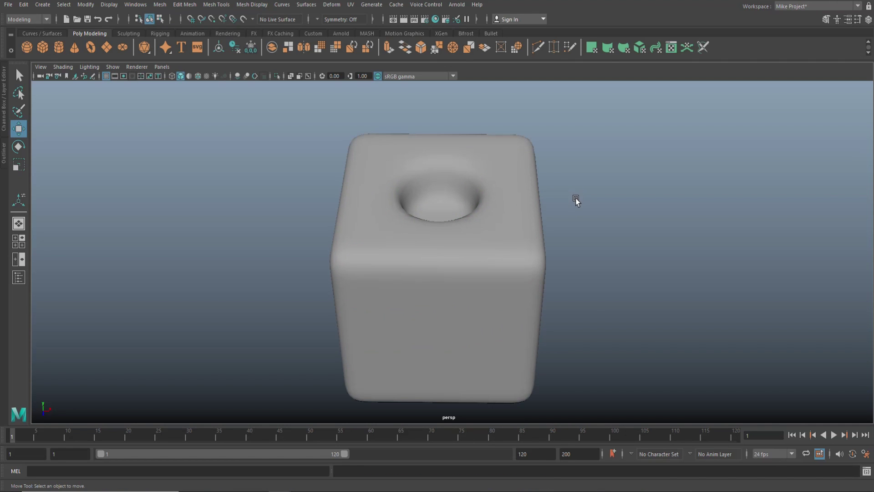
alt+drag(575, 199, 550, 225)
click(532, 233)
key(1)
- In edge mode, select the visible edges along the hole's upper rim and around its floor
mouse_move(617, 212)
alt+mouse_down()
mouse_move(636, 209)
mouse_move(619, 217)
mouse_move(636, 247)
mouse_move(618, 223)
alt+mouse_up()
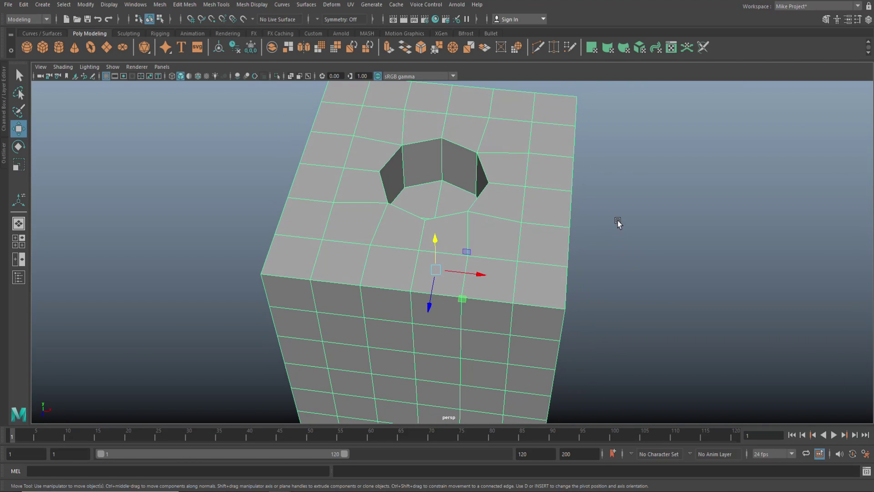
right_drag(426, 144, 426, 119)
click(428, 141)
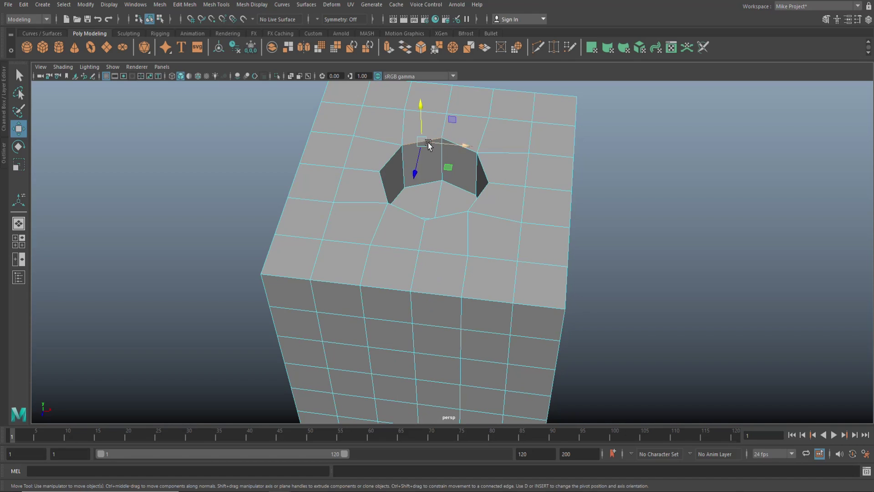
click(393, 160)
scroll(381, 189, up, 2)
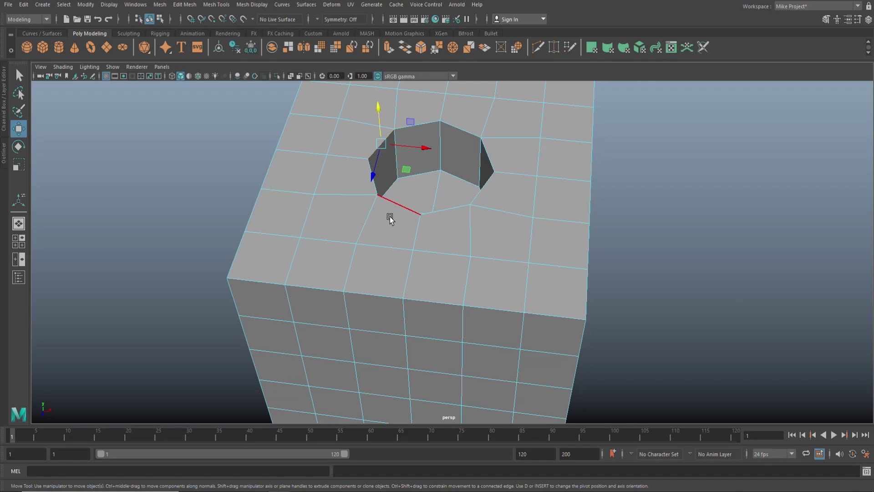
click(468, 132)
shift+click(456, 208)
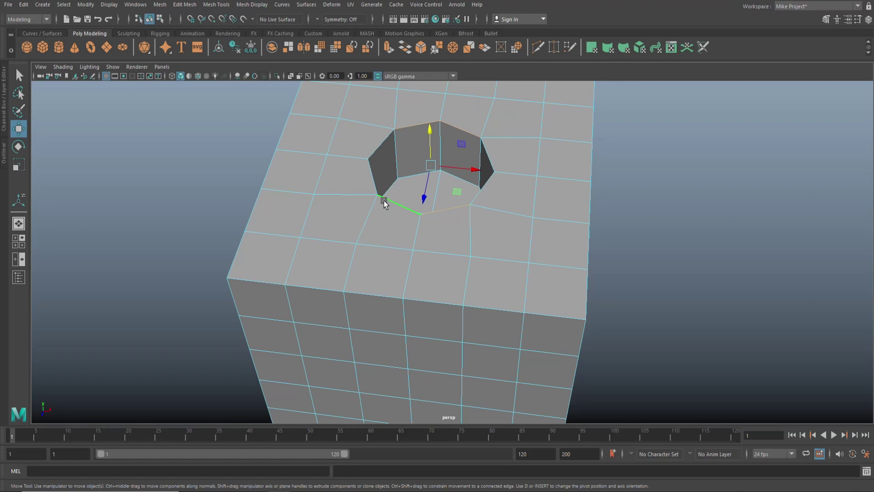
shift+click(406, 176)
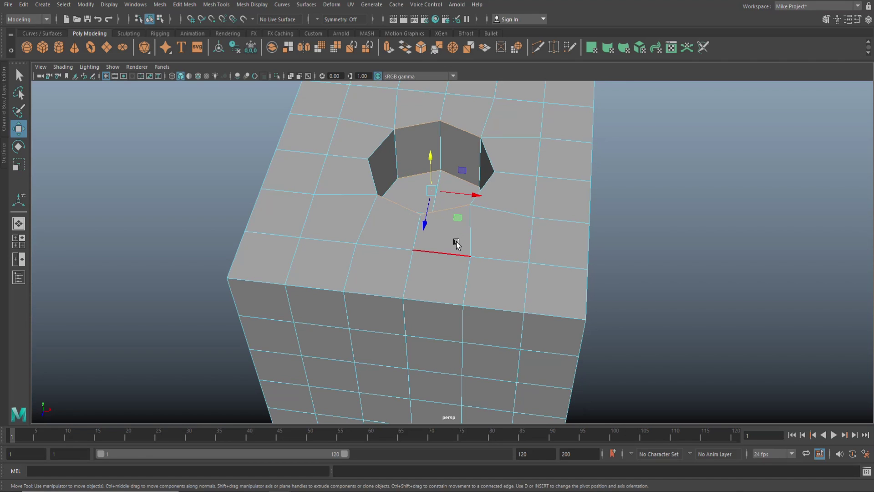
- In wireframe display, add the remaining upper rim and floor edges of the hole to complete both loops in the selection
key(4)
mouse_move(587, 261)
alt+mouse_down()
mouse_move(611, 273)
mouse_move(575, 276)
alt+mouse_up()
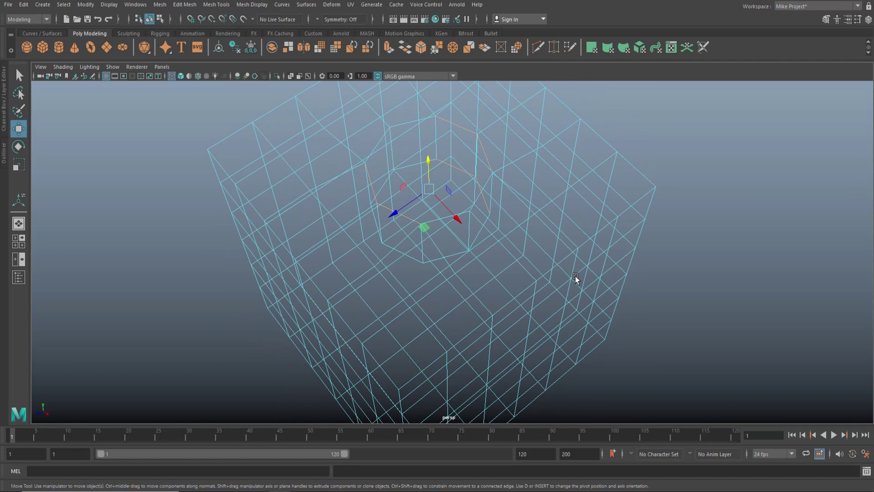
shift+click(410, 122)
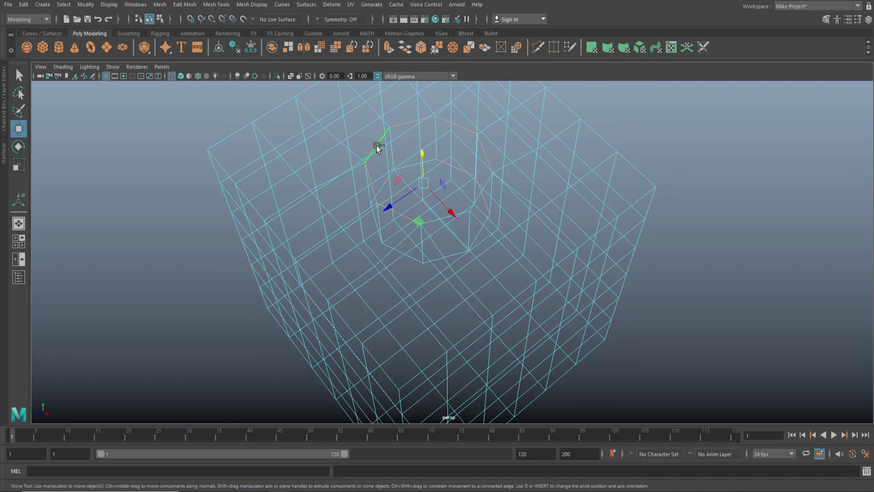
alt+drag(377, 147, 442, 112)
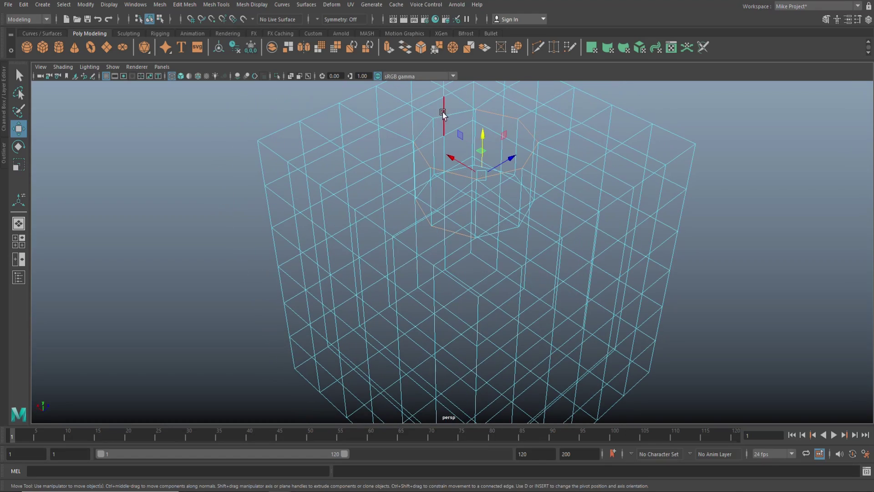
shift+click(461, 112)
alt+drag(405, 190, 447, 223)
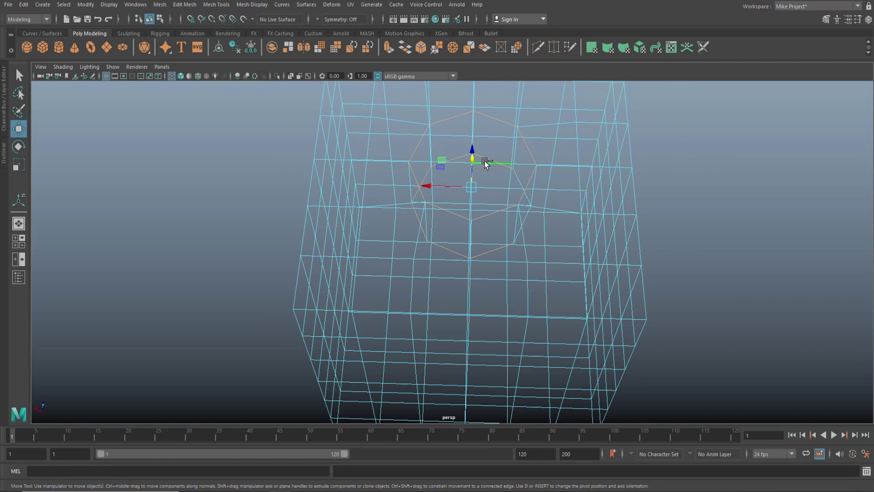
mouse_move(483, 186)
alt+mouse_down()
mouse_move(444, 200)
mouse_move(484, 187)
mouse_move(446, 198)
mouse_move(481, 196)
alt+mouse_up()
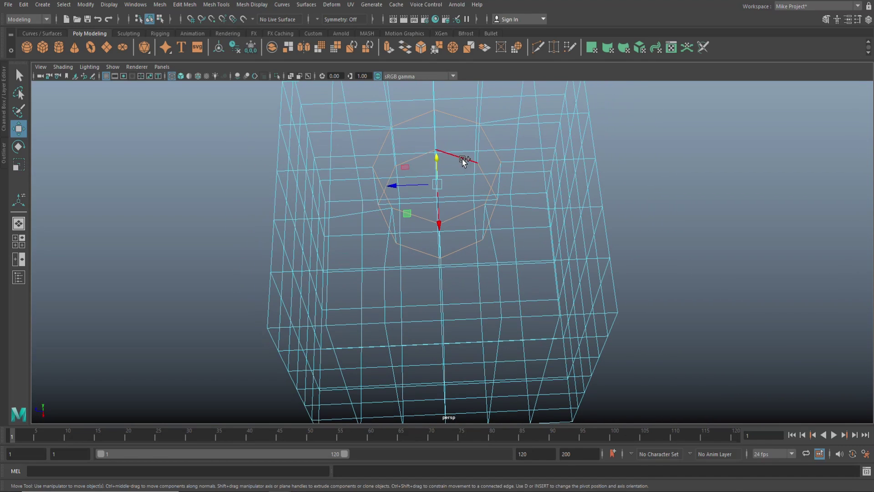
- Return to shaded display and bevel the selected rim and floor edge loops with a Fraction of 0.001
key(5)
mouse_move(494, 228)
alt+mouse_down()
mouse_move(632, 231)
mouse_move(703, 212)
mouse_move(718, 219)
alt+mouse_up()
key(bracketleft)
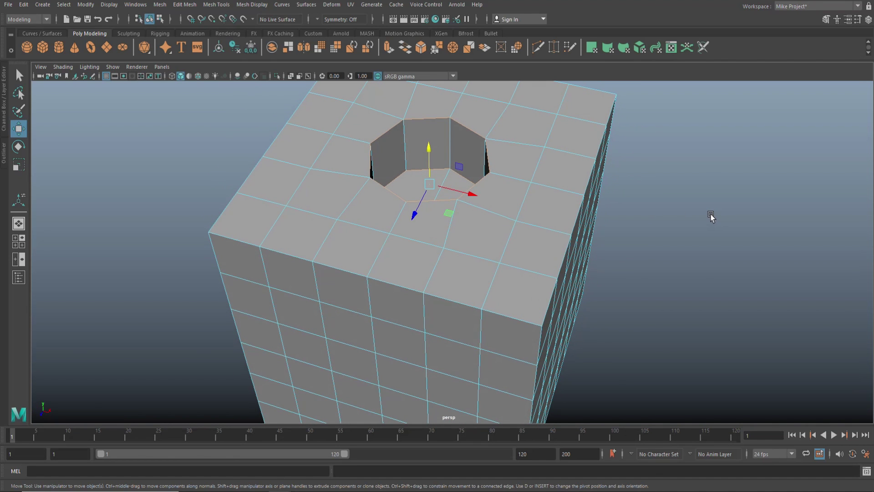
key(ctrl+b)
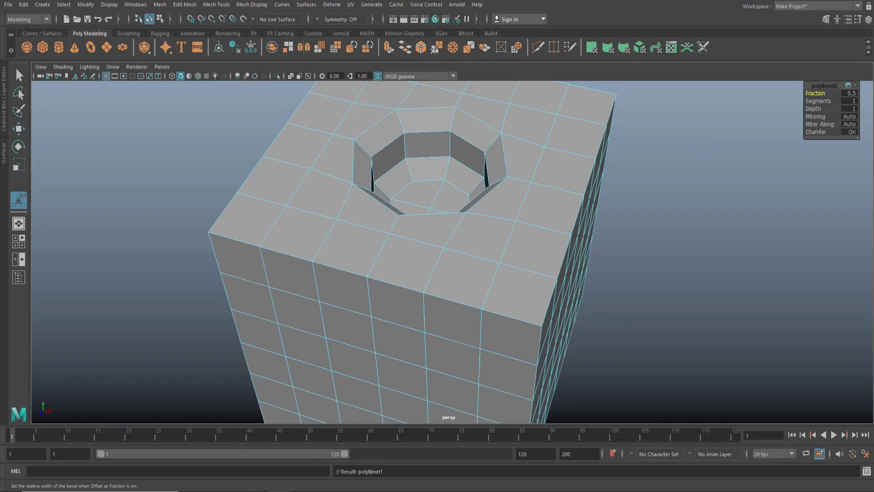
click(848, 94)
text(0.001)
key(Return)
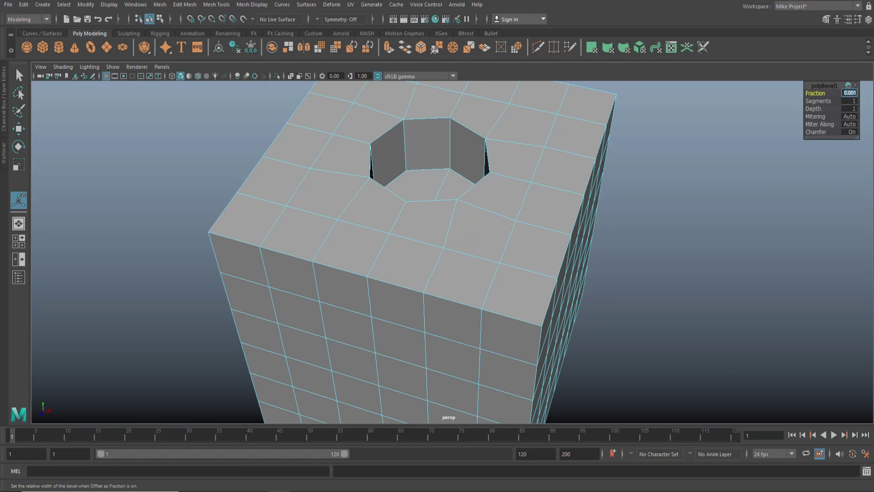
- Examine the beveled hole in smooth mesh display, both deselected and selected, then restore the unsmoothed display
alt+drag(679, 180, 621, 277)
right_drag(530, 146, 564, 133)
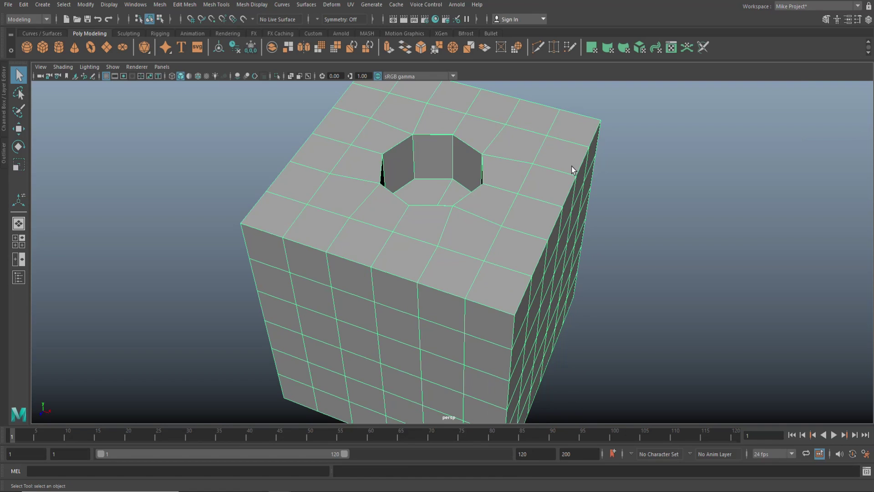
key(3)
click(673, 221)
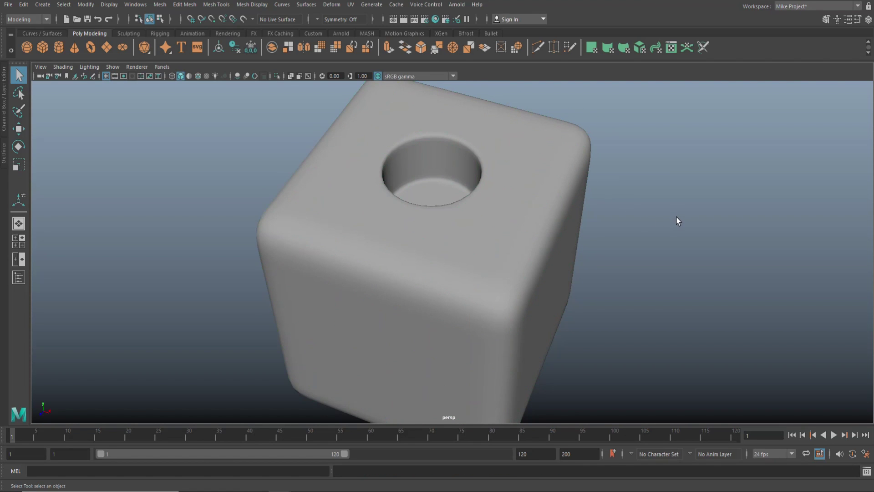
click(558, 190)
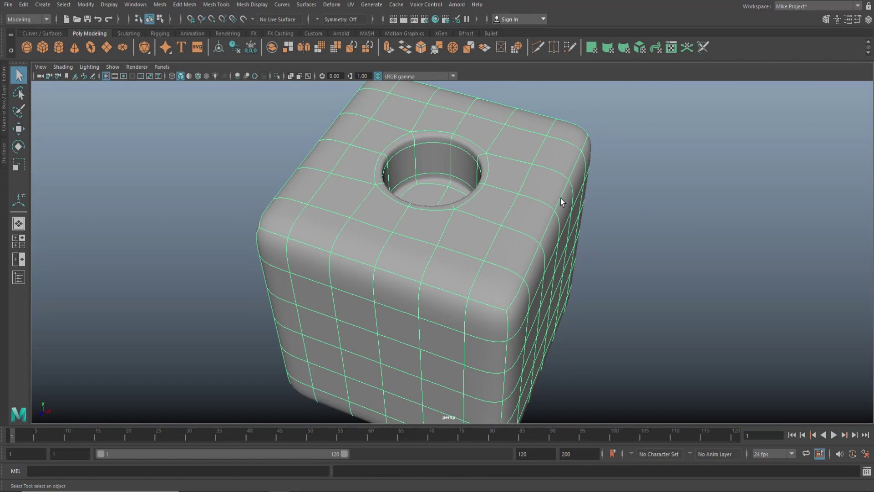
key(1)
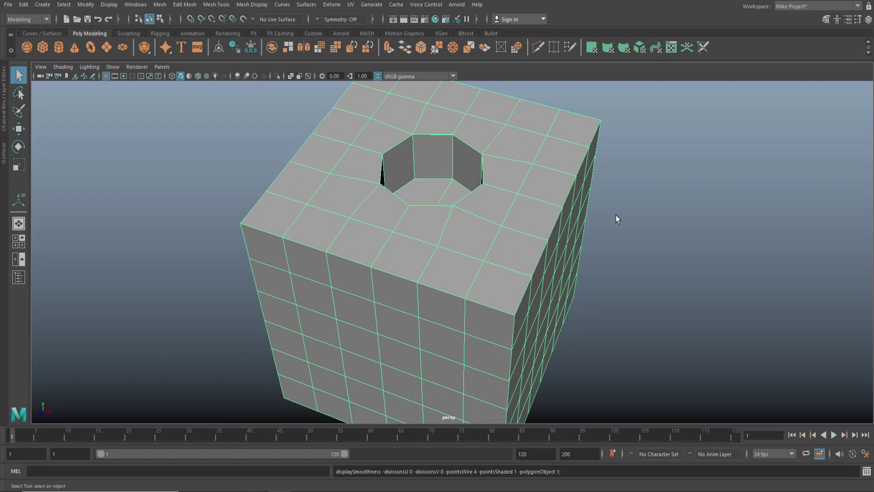
- Insert edge loops around the hole's inner wall, one near the upper rim and one near the floor
key(ctrl+e)
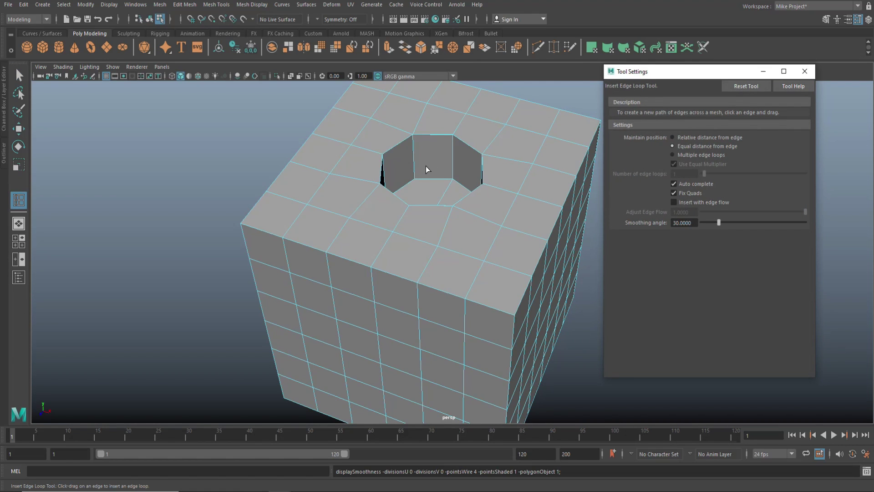
drag(414, 141, 414, 138)
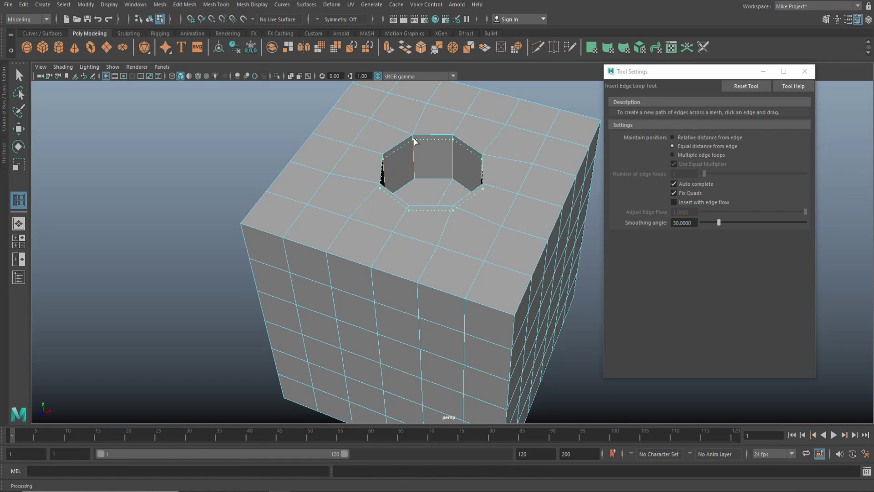
click(413, 174)
key(q)
right_drag(461, 196, 533, 141)
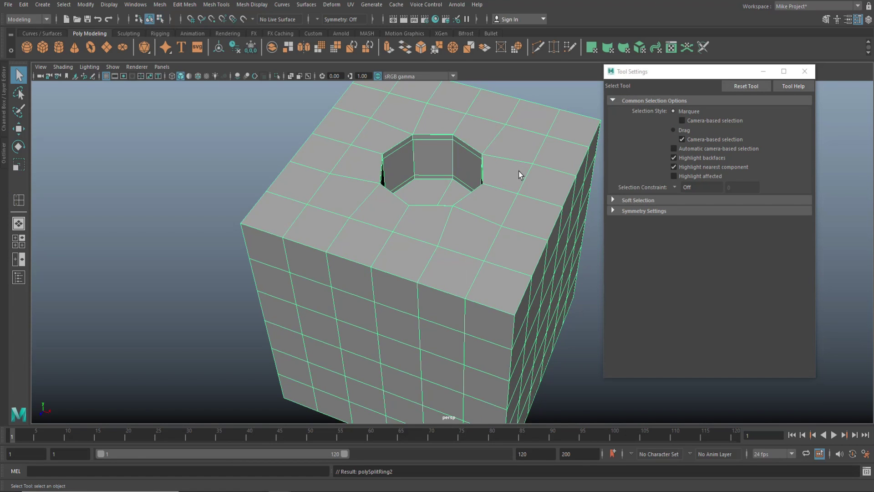
- Examine the cube and its hole in smooth mesh display, deselected and selected, then restore the unsmoothed display
key(3)
click(169, 214)
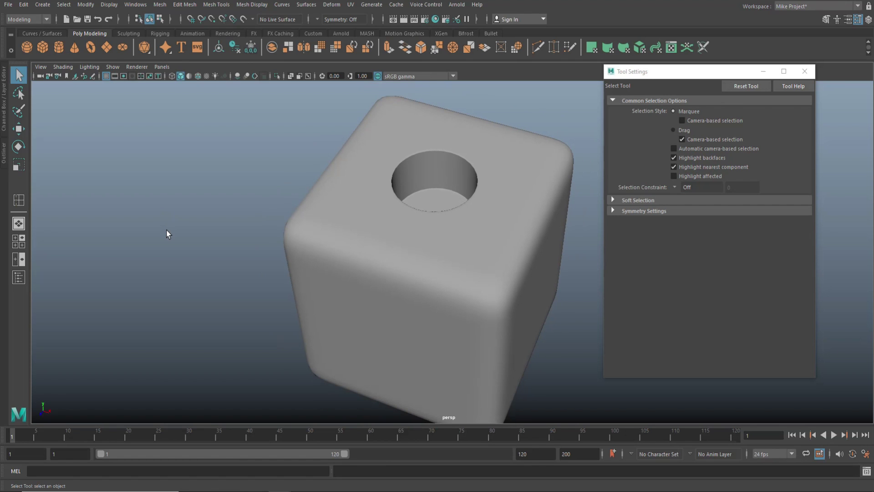
alt+drag(165, 231, 176, 232)
click(323, 246)
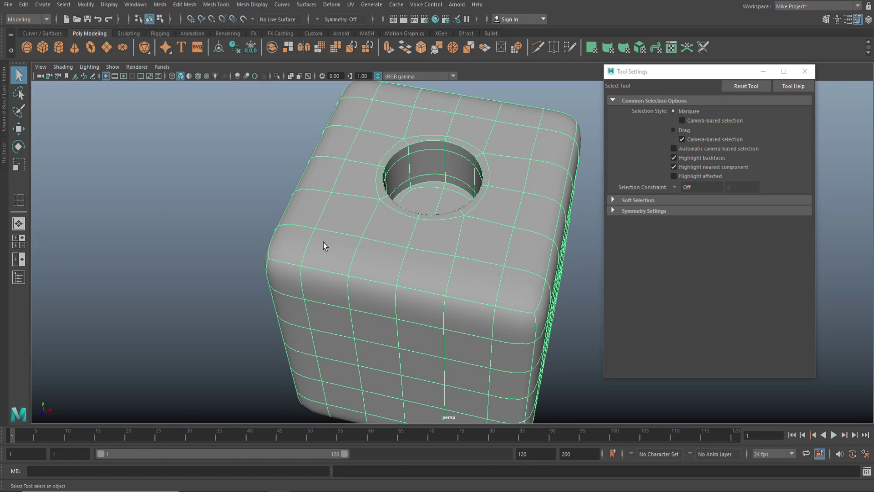
key(1)
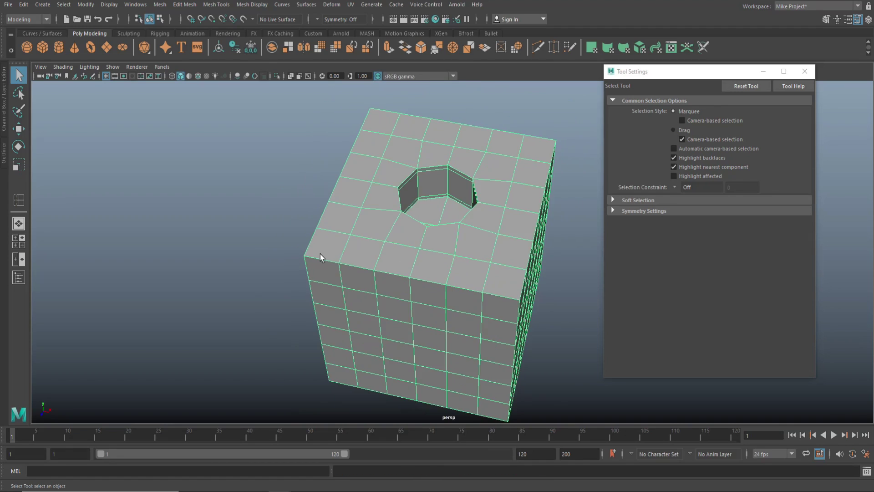
alt+drag(364, 267, 191, 250)
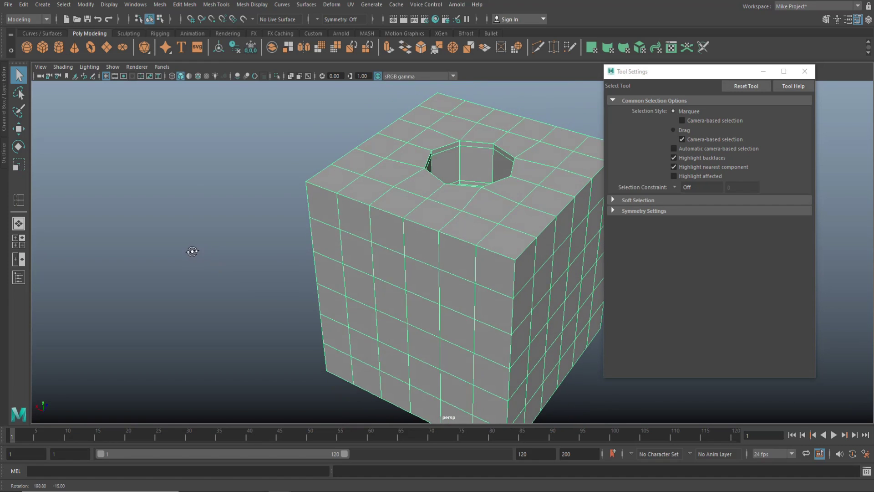
- Select a face on the hole's inner wall and show the cube in an enlarged front view with wireframe display
scroll(441, 252, up, 3)
alt+drag(441, 252, 357, 233)
right_drag(349, 188, 354, 215)
click(345, 204)
alt+drag(345, 203, 331, 238)
click(21, 241)
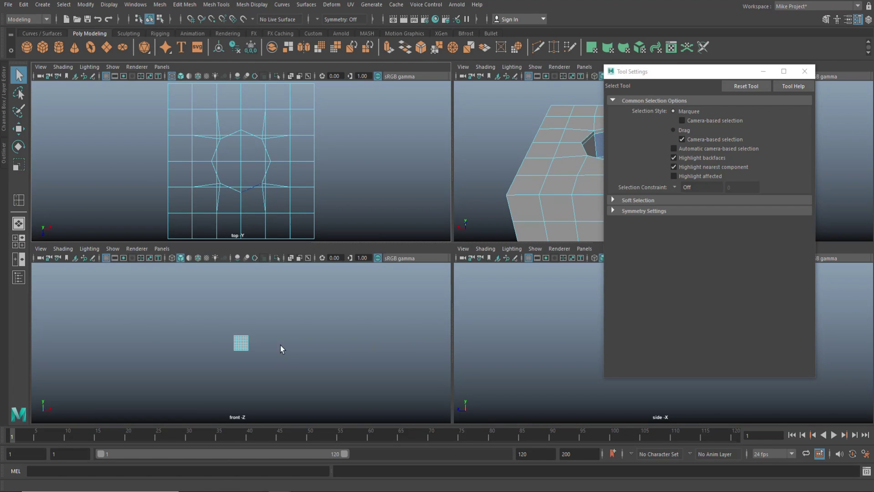
scroll(285, 347, up, 6)
key(space)
key(4)
scroll(437, 332, up, 3)
alt+middle_drag(416, 293, 397, 295)
scroll(398, 330, down, 4)
scroll(410, 334, up, 4)
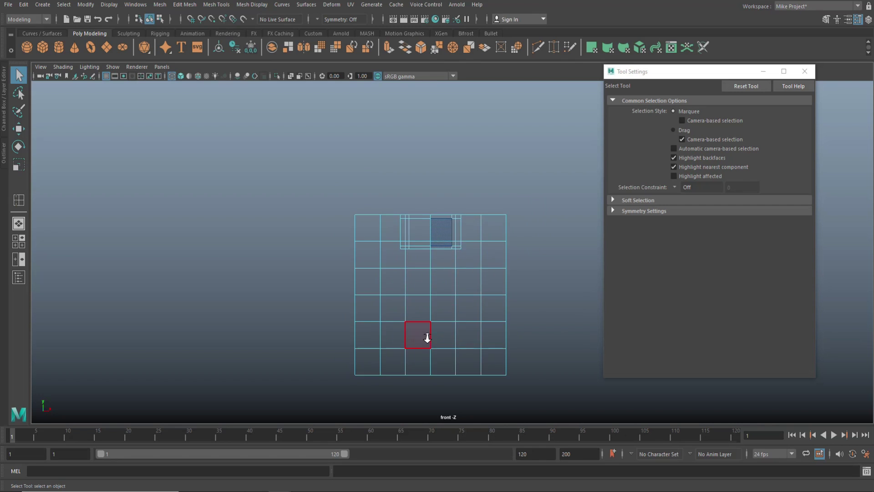
- Select all vertices at the hole's floor, move them up about 0.33 cm, and return to the perspective view
scroll(427, 337, up, 3)
right_click(436, 144)
right_drag(436, 144, 392, 143)
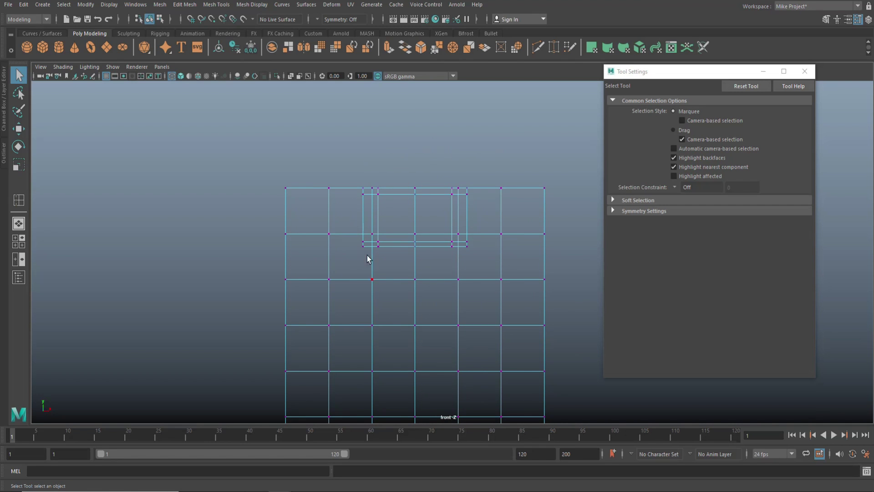
drag(356, 240, 487, 277)
key(w)
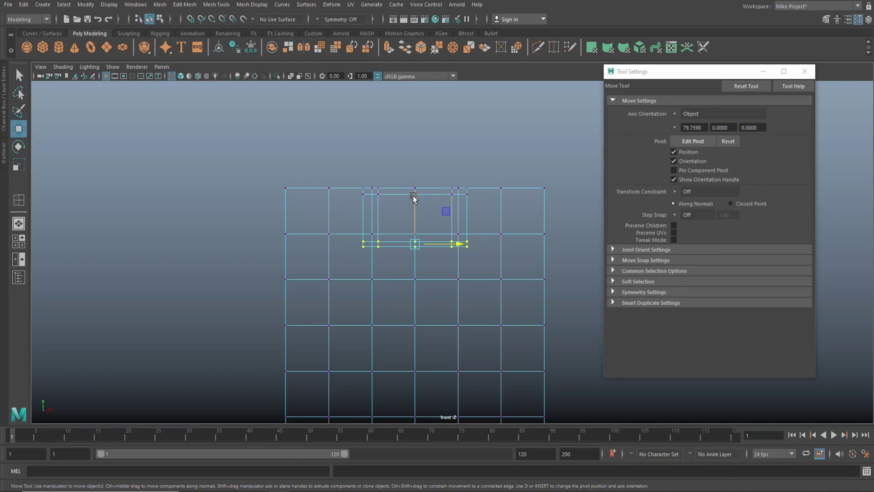
mouse_move(415, 197)
mouse_down()
mouse_move(415, 145)
mouse_move(415, 185)
mouse_up()
drag(419, 228, 419, 228)
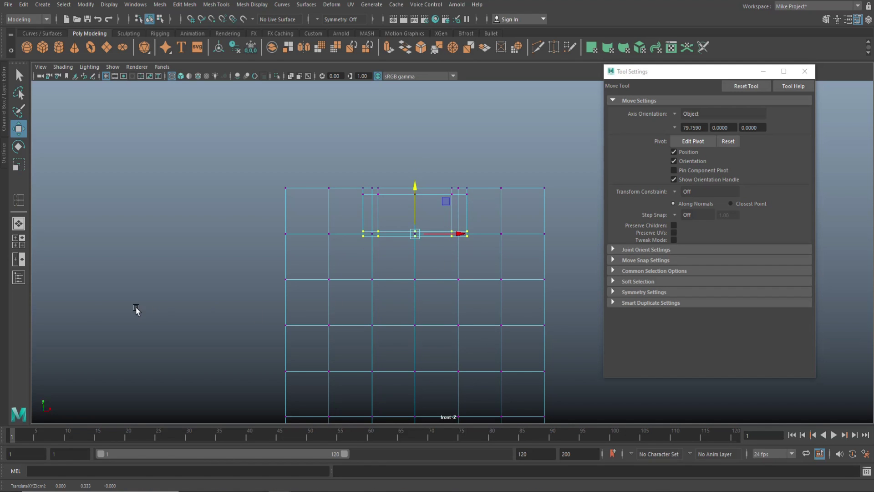
click(20, 242)
key(space)
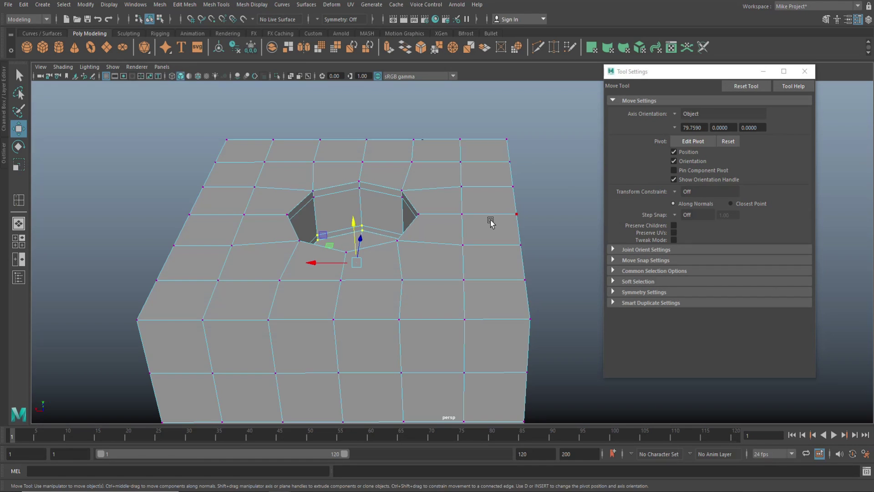
- Examine the shallower hole in smooth mesh display, both deselected and selected, then restore the unsmoothed display
alt+drag(467, 263, 319, 251)
scroll(314, 254, down, 5)
right_drag(444, 202, 464, 200)
key(3)
click(304, 203)
scroll(302, 237, up, 3)
alt+drag(301, 237, 408, 285)
click(443, 289)
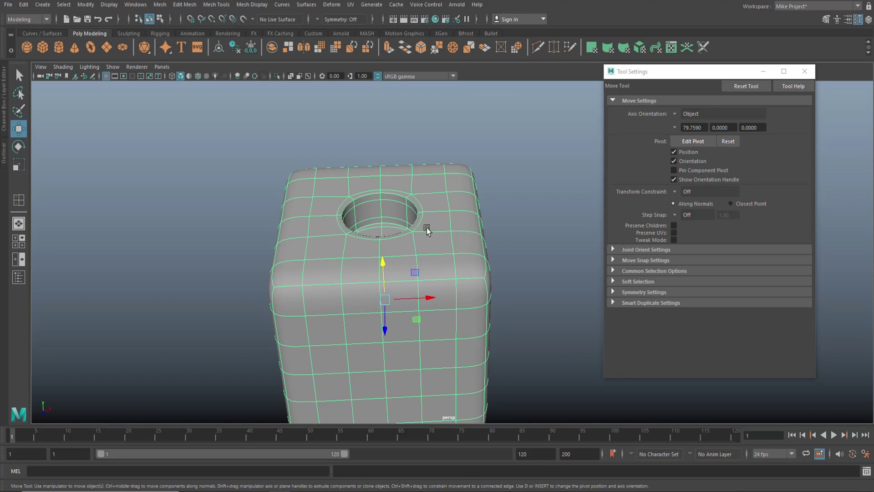
key(1)
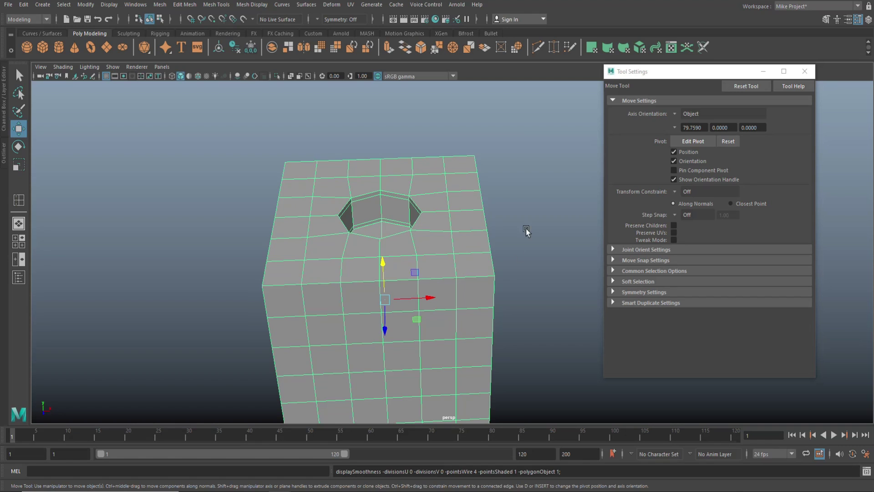
- Insert supporting edge loops close to the cube's outer edges on all sides with the Insert Edge Loop tool
key(y)
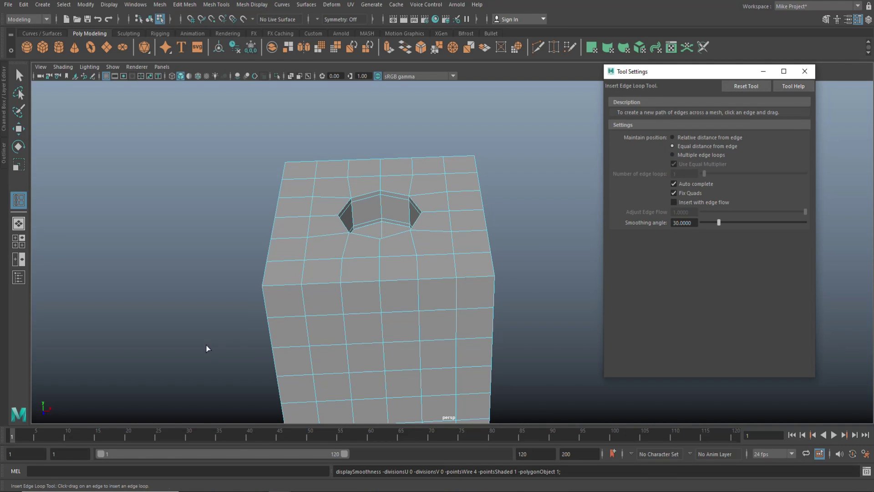
drag(269, 286, 265, 288)
drag(488, 277, 495, 281)
scroll(509, 317, down, 5)
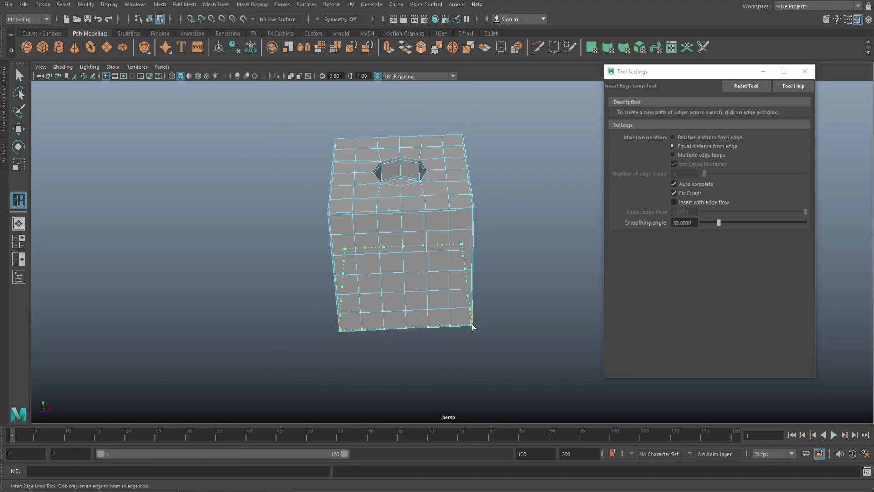
alt+drag(364, 327, 455, 314)
click(500, 187)
click(335, 174)
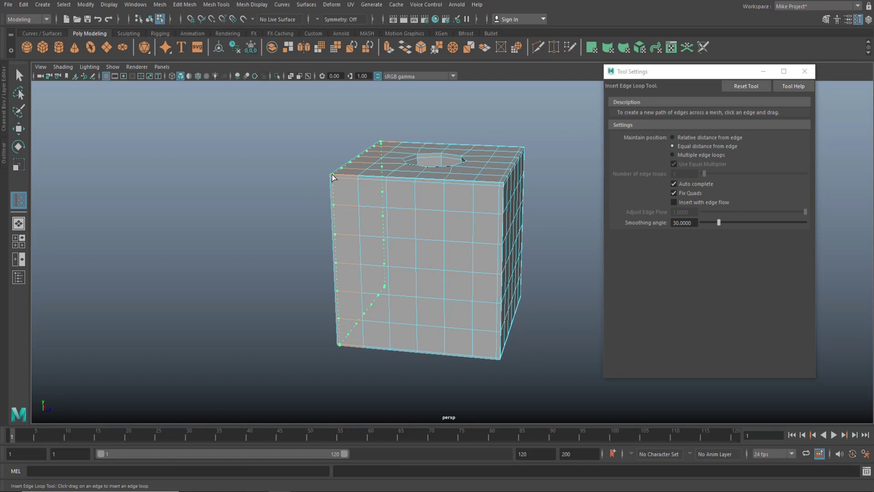
alt+drag(256, 312, 290, 313)
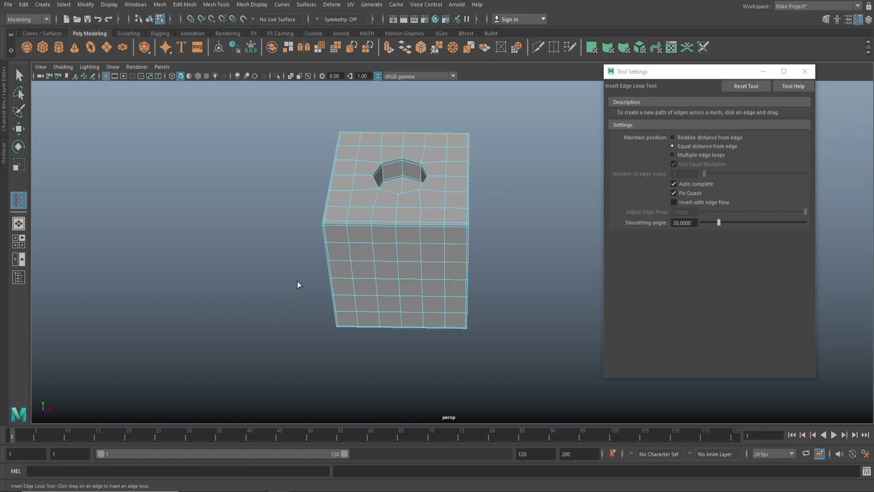
- Return to object selection and examine the reinforced cube in smooth mesh display from several angles
key(q)
right_drag(395, 206, 440, 236)
key(3)
click(220, 275)
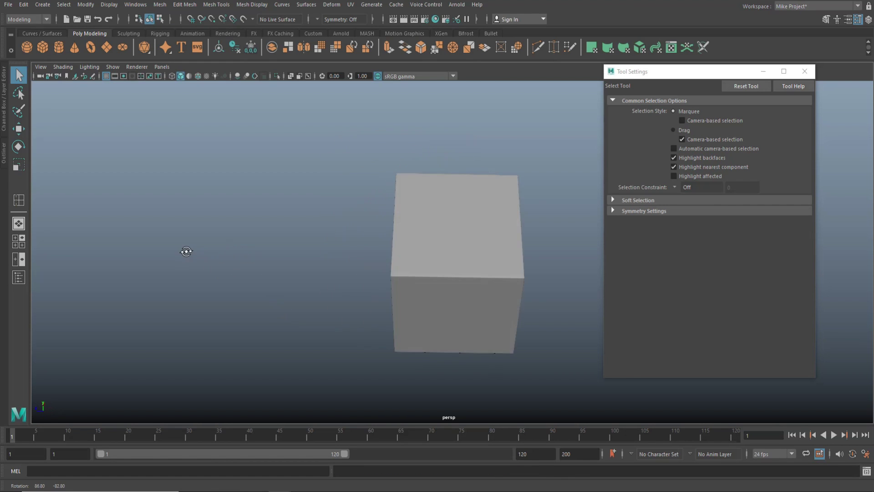
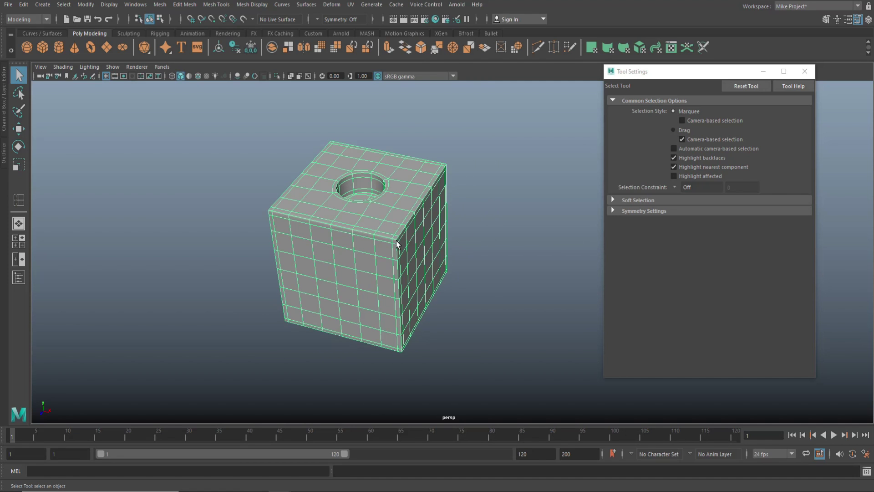
- Delete the cube, close the Tool Settings window, and create a polygon cylinder
key(Delete)
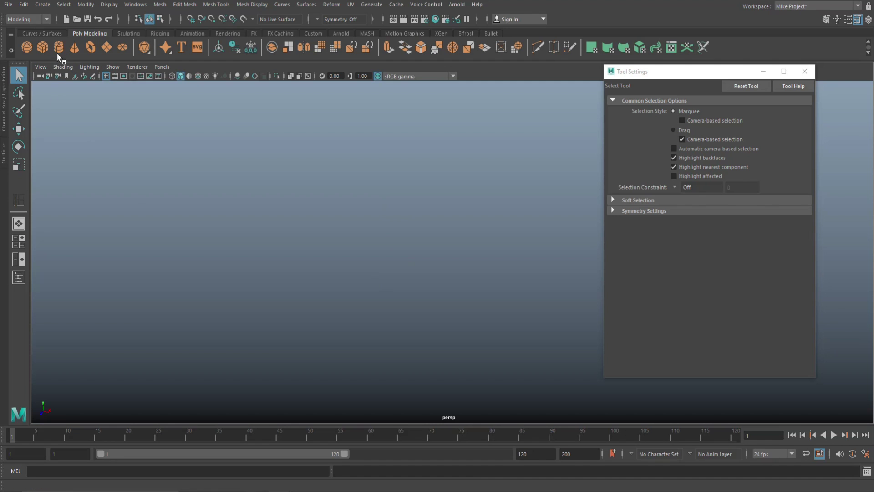
click(804, 71)
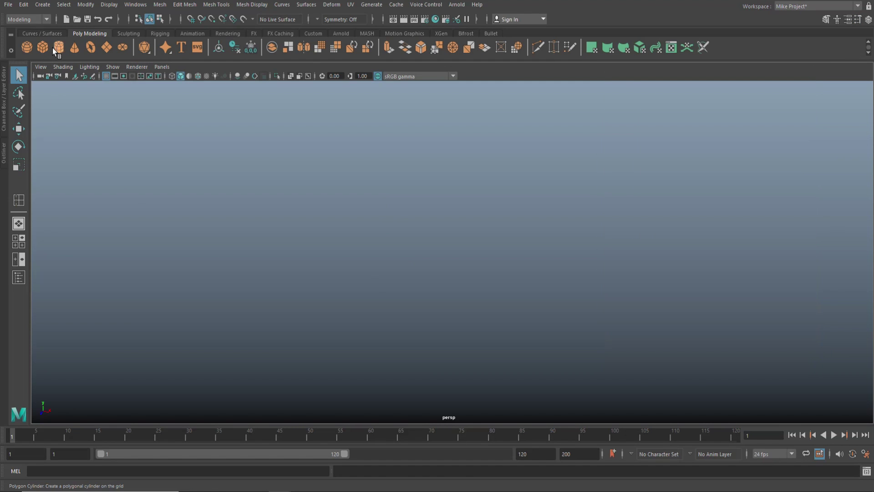
click(59, 49)
scroll(347, 249, down, 3)
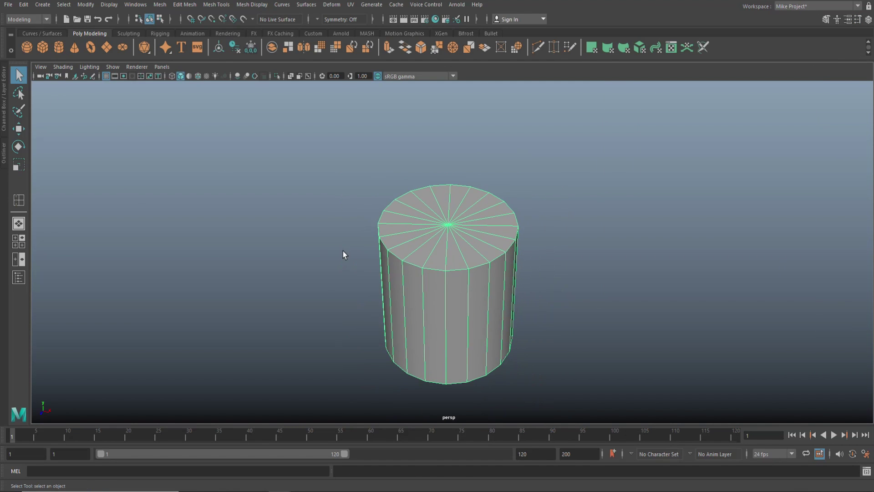
alt+drag(310, 295, 342, 302)
scroll(403, 294, up, 3)
- Examine how the cylinder's cap and sides deform in smooth mesh display, then restore the unsmoothed display
right_drag(392, 214, 394, 240)
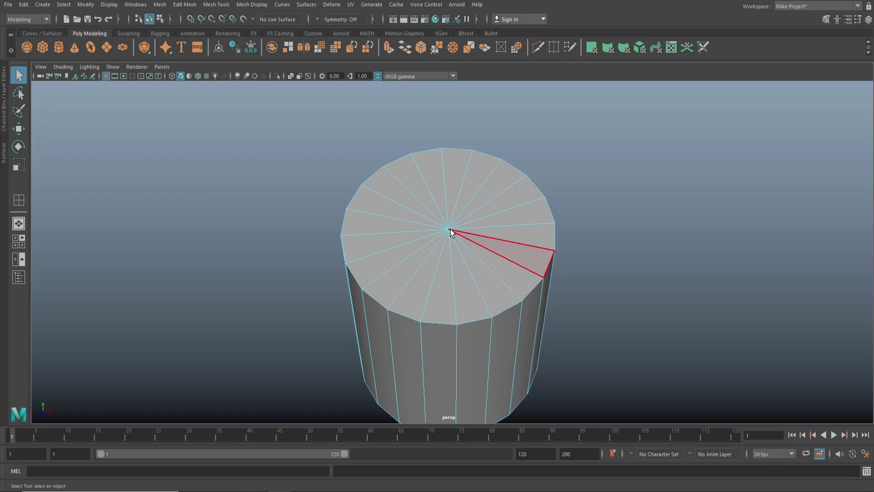
right_drag(510, 235, 544, 226)
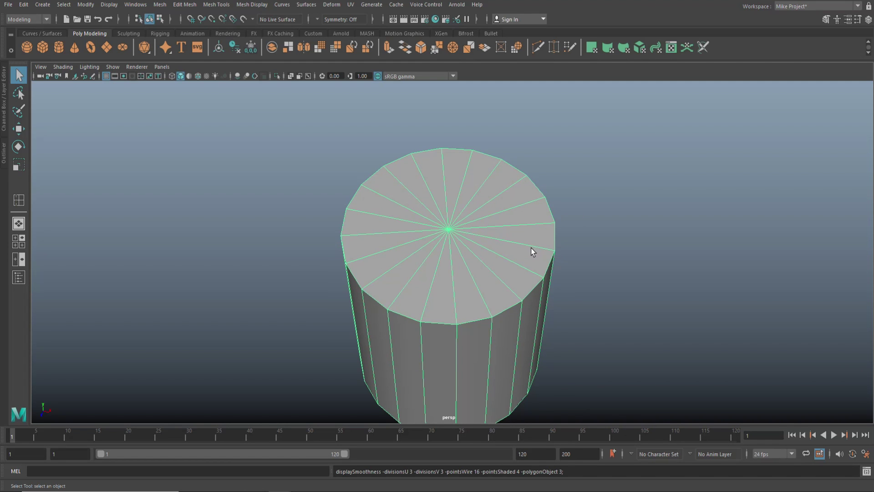
key(3)
alt+drag(574, 273, 509, 269)
click(319, 154)
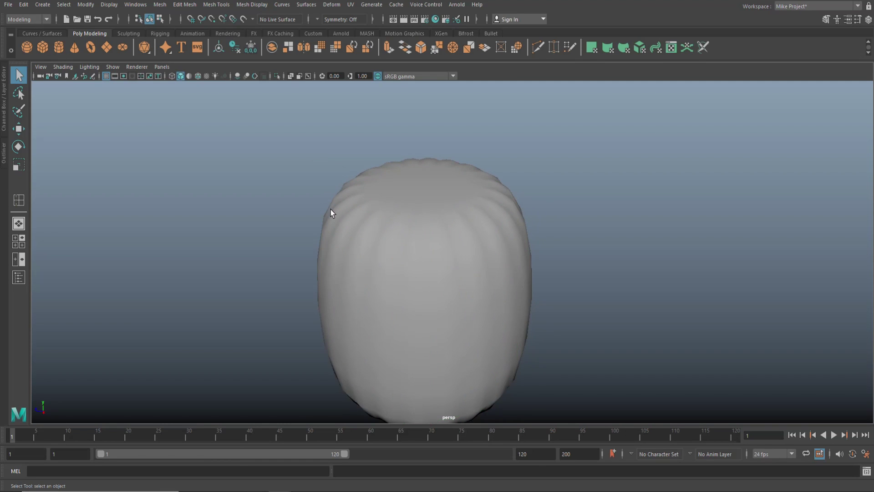
scroll(359, 220, up, 2)
alt+drag(220, 235, 298, 256)
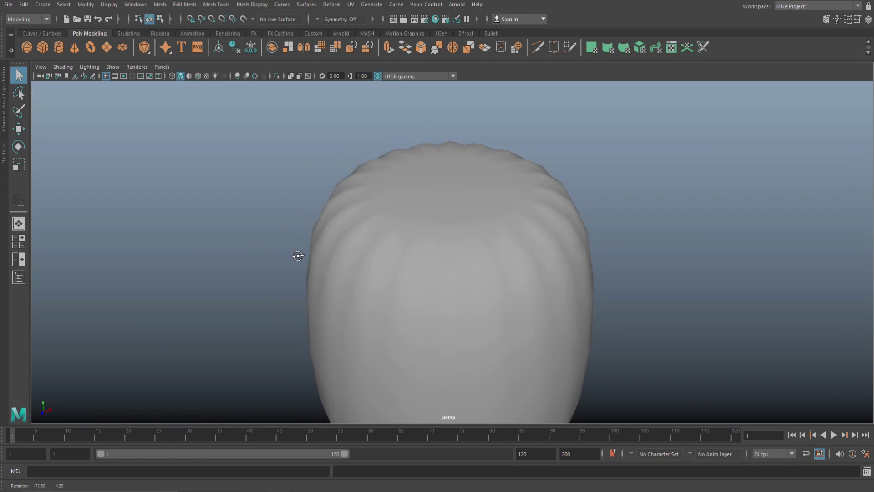
click(419, 251)
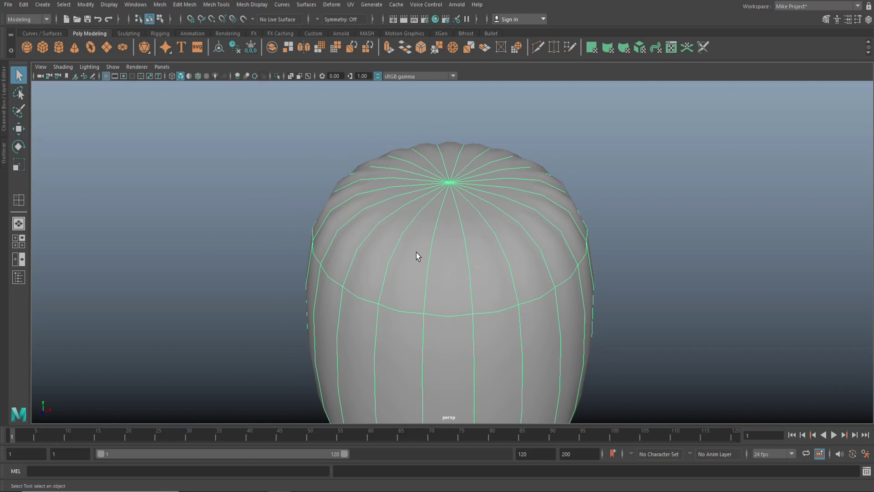
key(1)
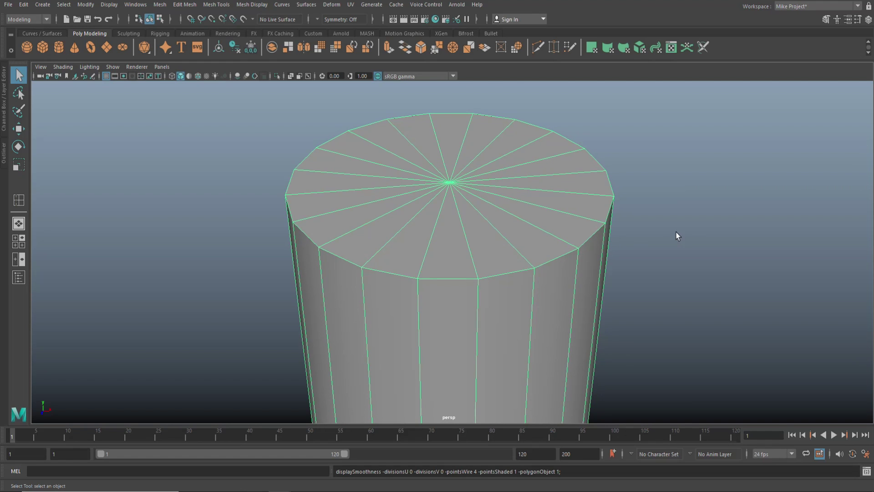
- Select all faces of the cylinder's top cap and extrude them with an Offset of 0.5
scroll(679, 231, down, 3)
scroll(673, 237, up, 1)
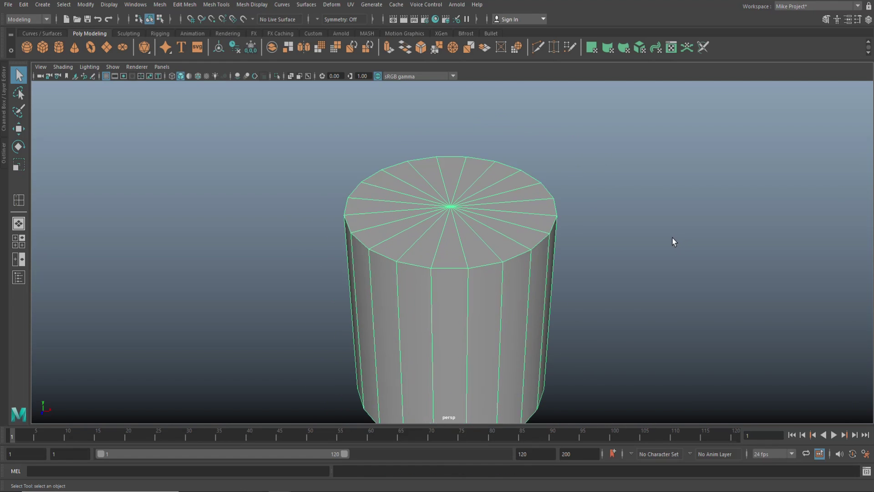
mouse_move(665, 244)
alt+mouse_down()
mouse_move(665, 271)
mouse_move(671, 233)
mouse_move(670, 258)
mouse_move(668, 251)
alt+mouse_up()
right_drag(472, 203, 473, 228)
mouse_move(485, 269)
mouse_down()
mouse_move(447, 241)
mouse_move(496, 229)
mouse_move(444, 183)
mouse_move(403, 212)
mouse_move(437, 230)
mouse_up()
key(ctrl+e)
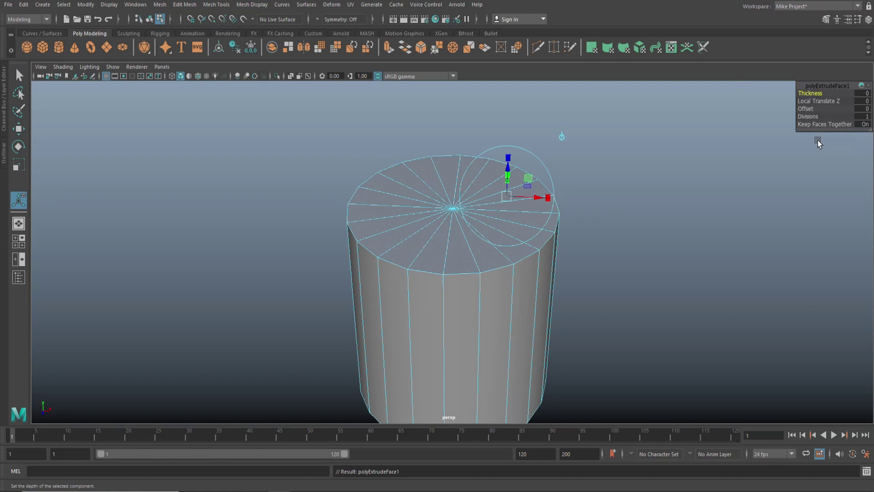
click(809, 109)
middle_drag(809, 109, 814, 110)
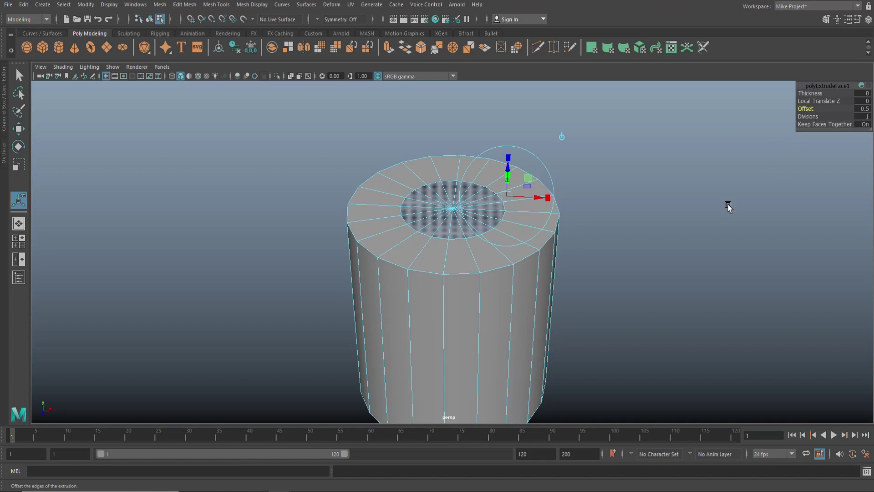
- Delete the inset cap faces to open a round hole in the cylinder's top and return to the Select tool
alt+middle_drag(721, 228, 673, 233)
scroll(679, 241, up, 4)
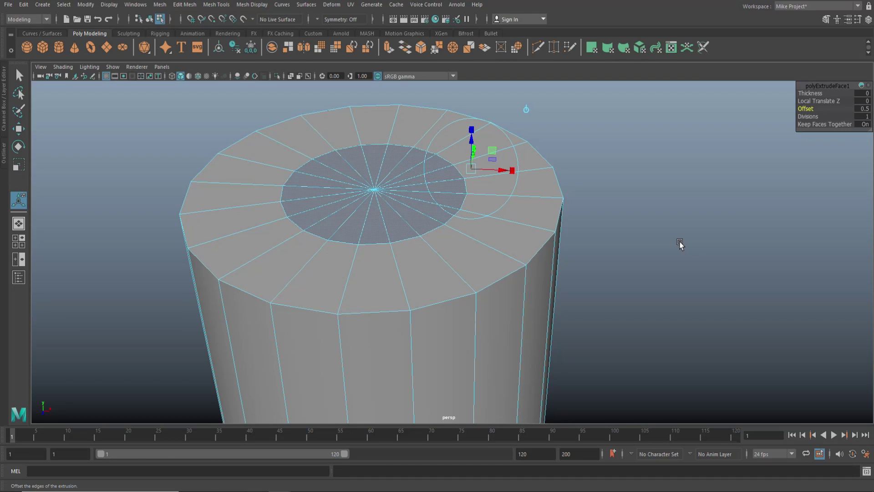
key(Delete)
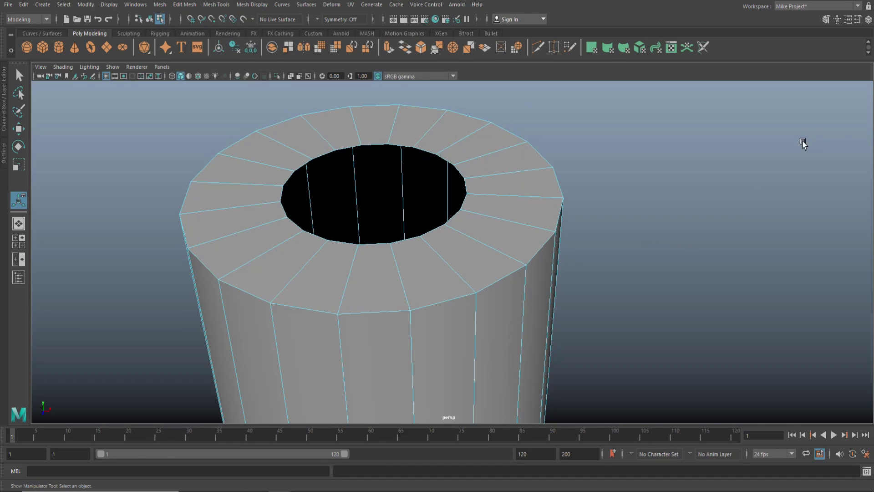
right_click(509, 149)
key(q)
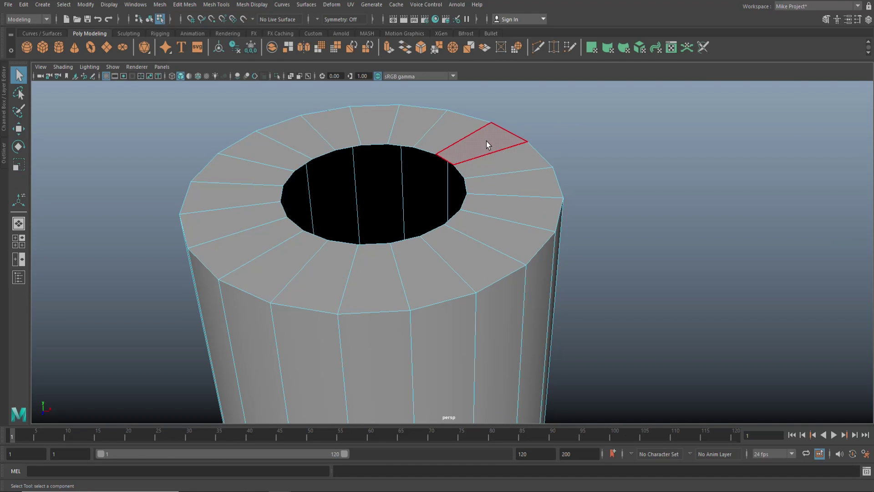
click(516, 182)
- Select the border edge loop of the hole in the cylinder's cap and scale it outward to widen the hole
scroll(564, 201, down, 3)
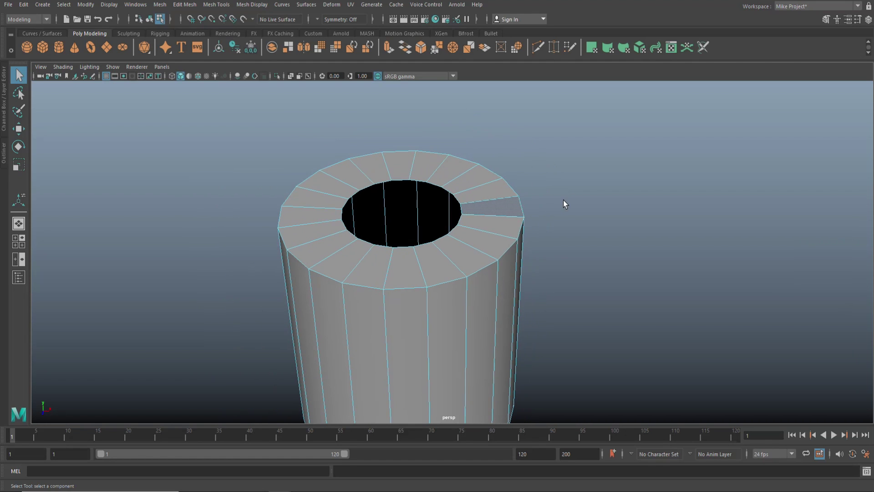
alt+drag(571, 213, 597, 252)
right_drag(416, 188, 416, 163)
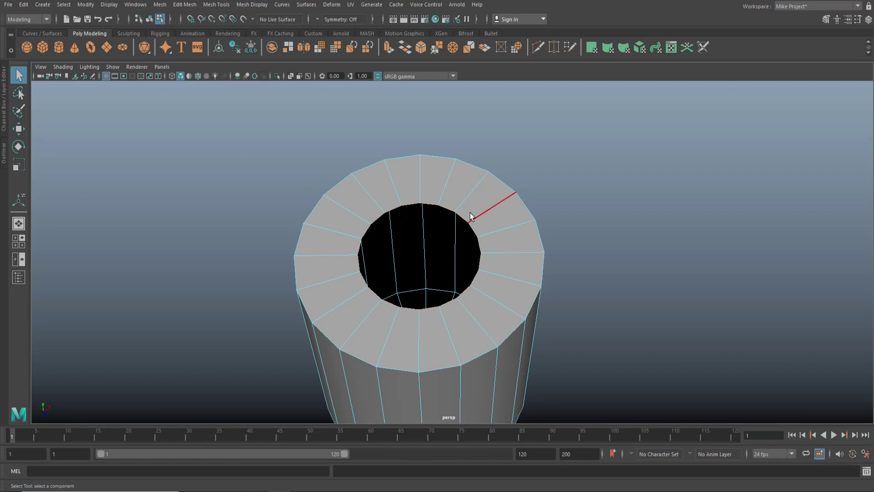
key(r)
drag(423, 259, 462, 256)
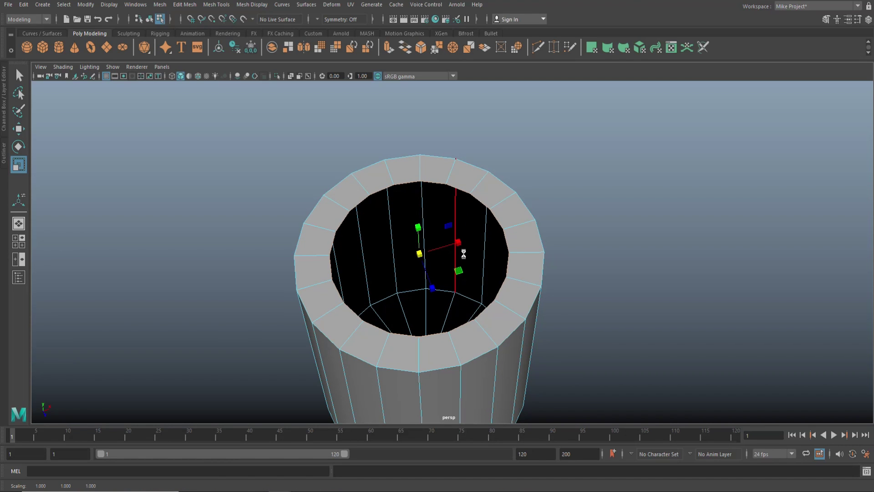
- Extrude the hole's border edges and scale them inward to add a new ring of faces on the cap
key(ctrl+e)
key(r)
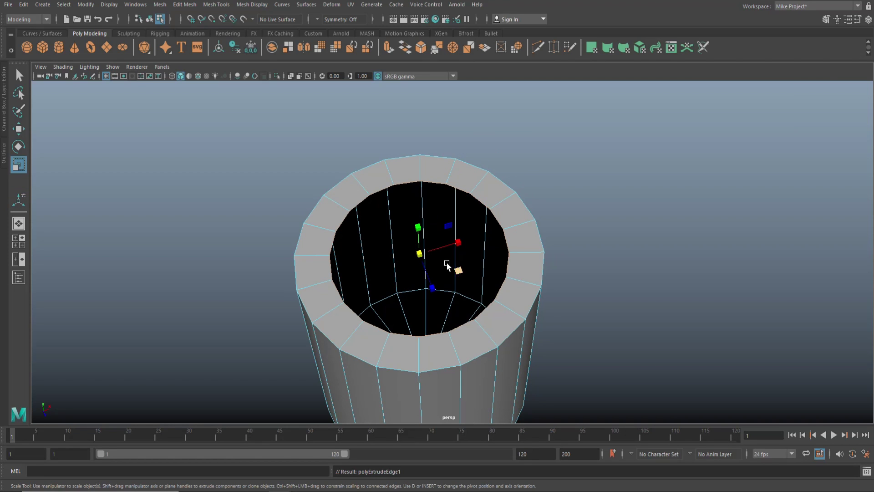
drag(421, 254, 376, 261)
- Extrude the hole's border edges again and move them down to form an inner wall inside the cylinder
key(ctrl+e)
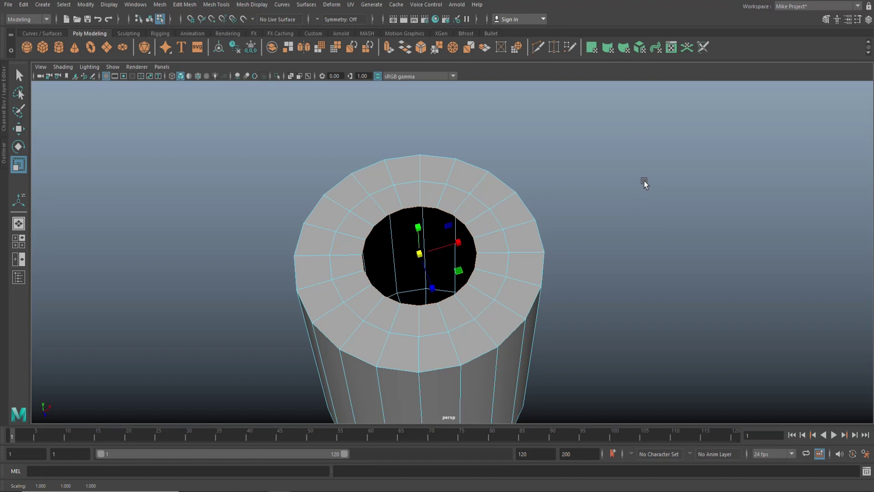
key(ctrl+e)
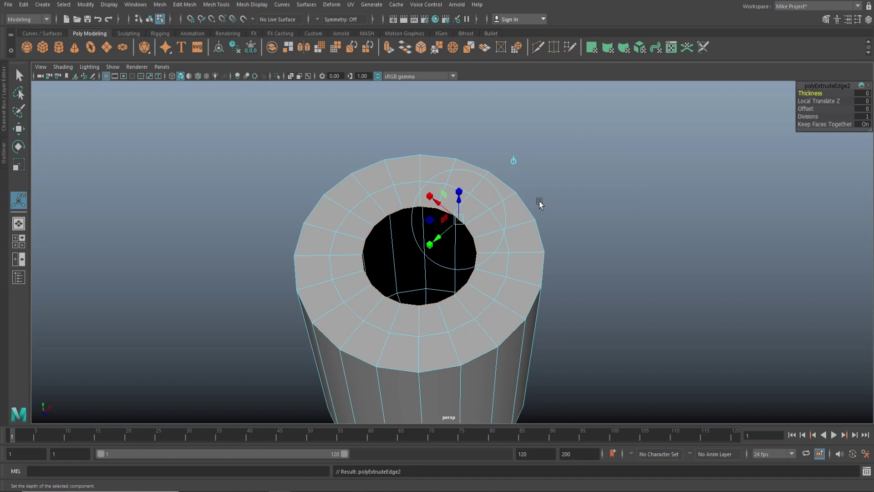
key(w)
drag(419, 228, 437, 253)
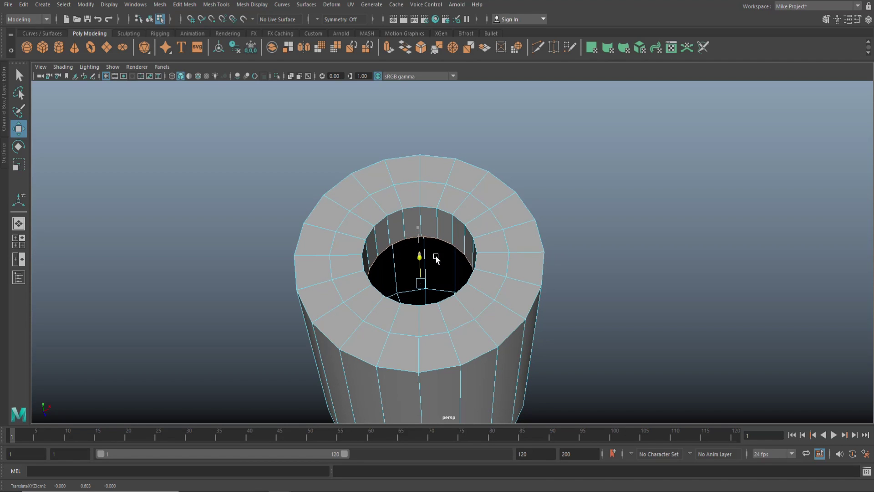
- Check the cylinder in smooth mesh display in object mode, then restore the unsmoothed display
right_drag(483, 197, 518, 199)
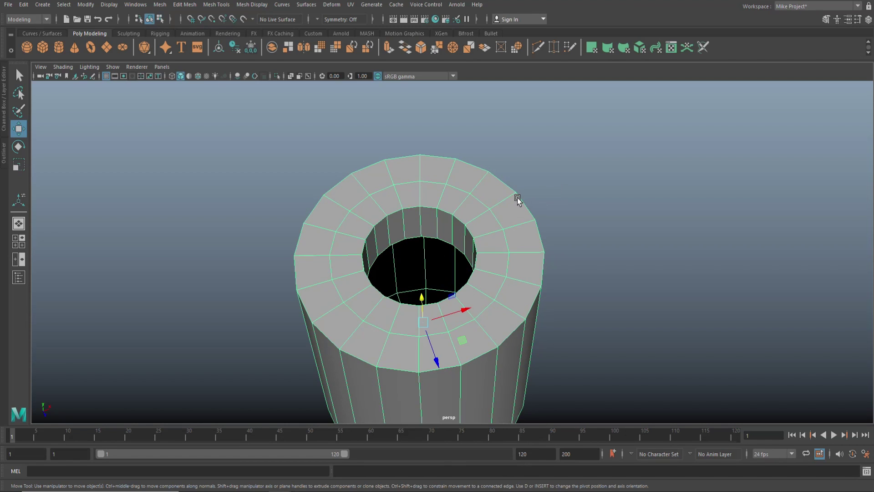
key(3)
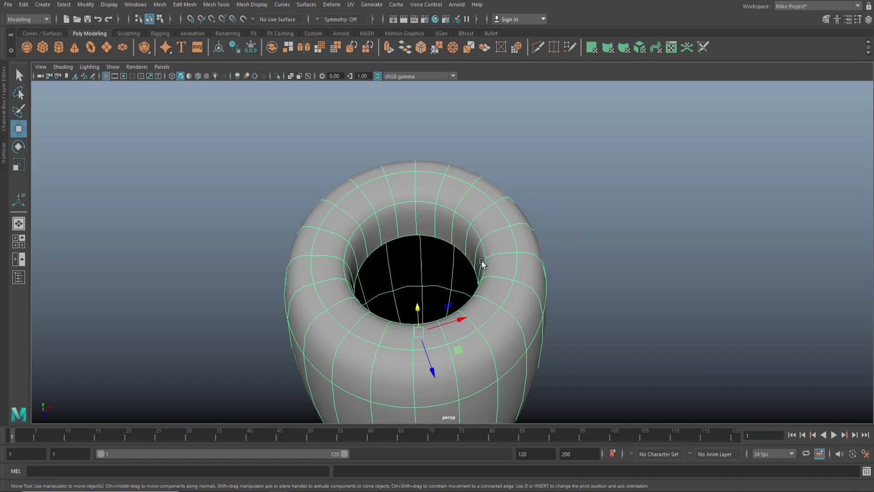
key(1)
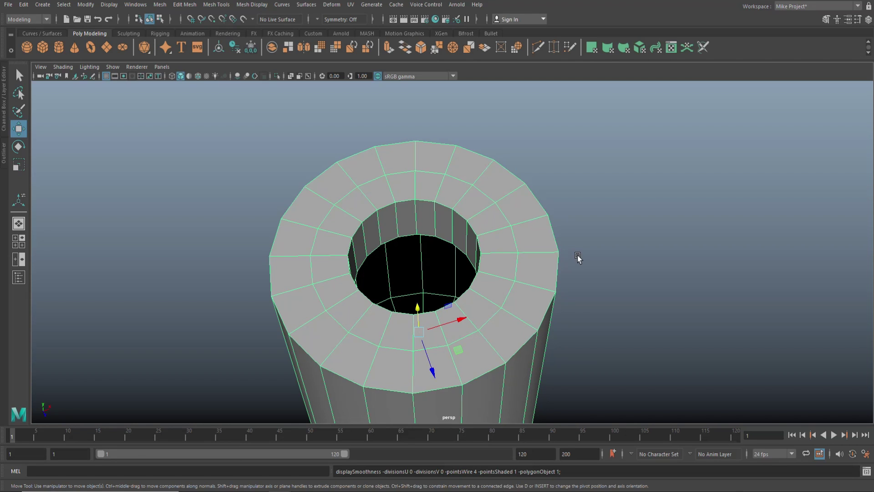
- Insert supporting edge loops at equal distance on both sides of the outer rim and just inside the hole's rim, then return to object mode
key(ctrl+shift+e)
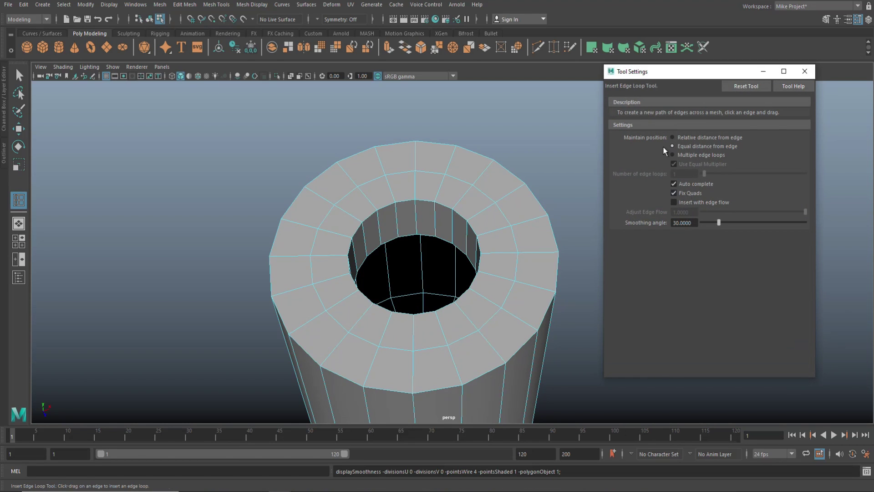
drag(539, 222, 547, 221)
drag(482, 238, 455, 244)
drag(464, 398, 464, 388)
key(q)
right_drag(522, 240, 544, 227)
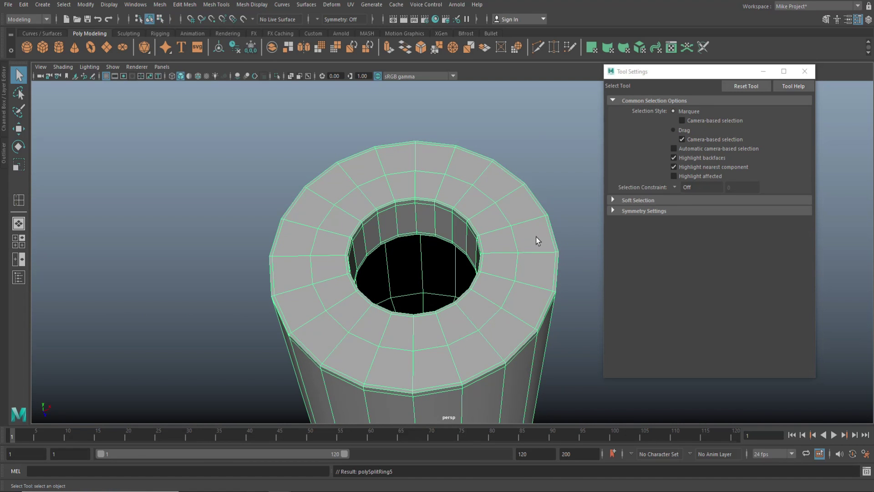
- Examine the smoothed cylinder's hole and rim with and without its wireframe, then restore the unsmoothed display
key(3)
click(223, 237)
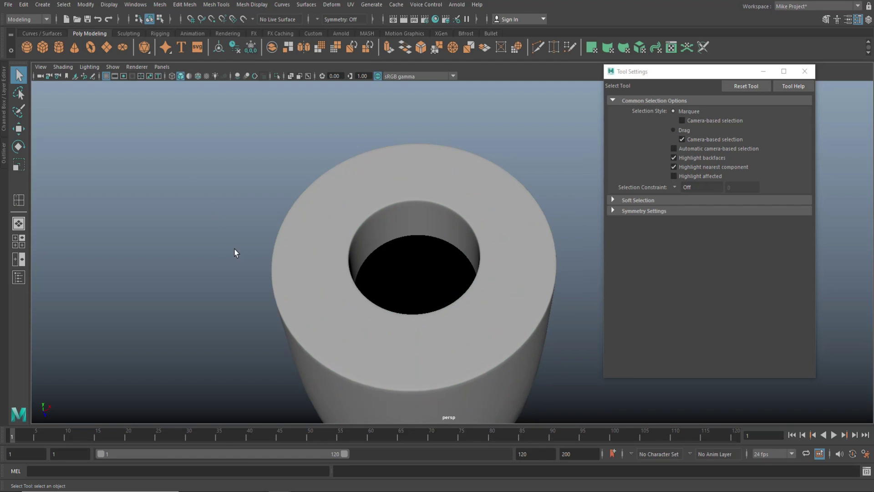
alt+drag(240, 261, 299, 250)
click(393, 168)
scroll(343, 242, up, 3)
scroll(337, 246, down, 2)
alt+drag(337, 246, 292, 290)
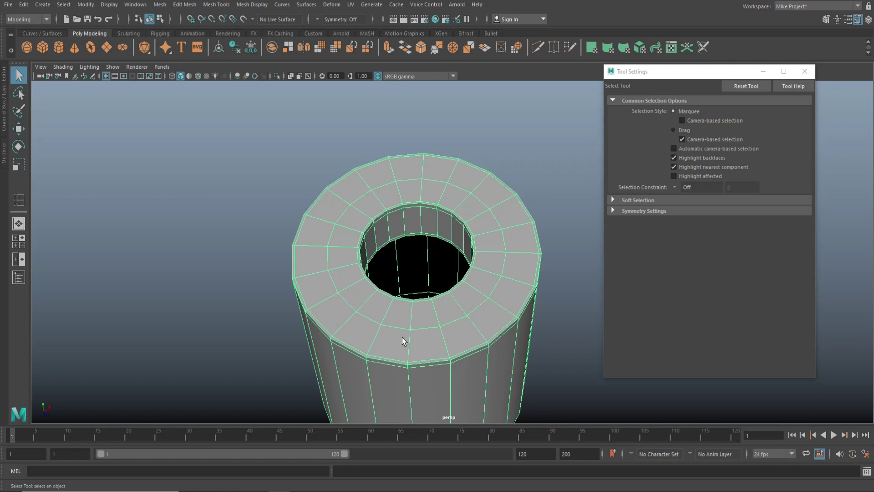
- Set the Insert Edge Loop Tool to Multiple edge loops with 1 loop and add a centred loop around the hole's inner wall
scroll(398, 311, up, 2)
alt+drag(392, 313, 462, 266)
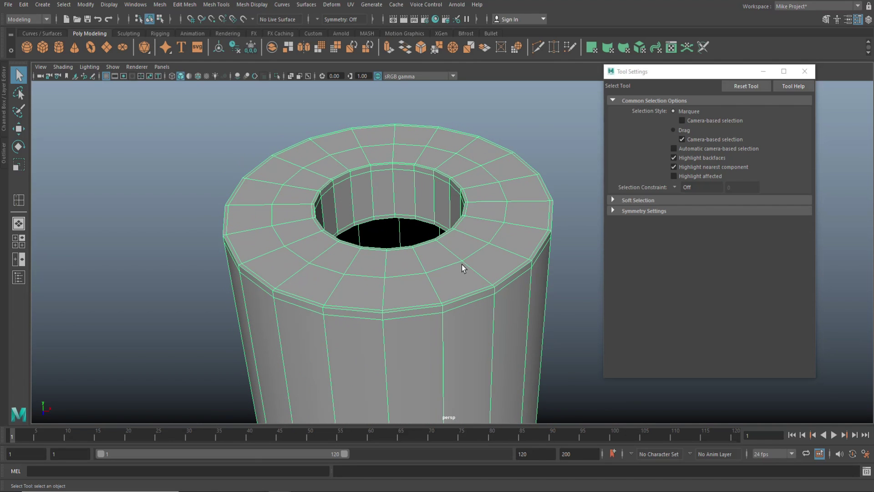
key(y)
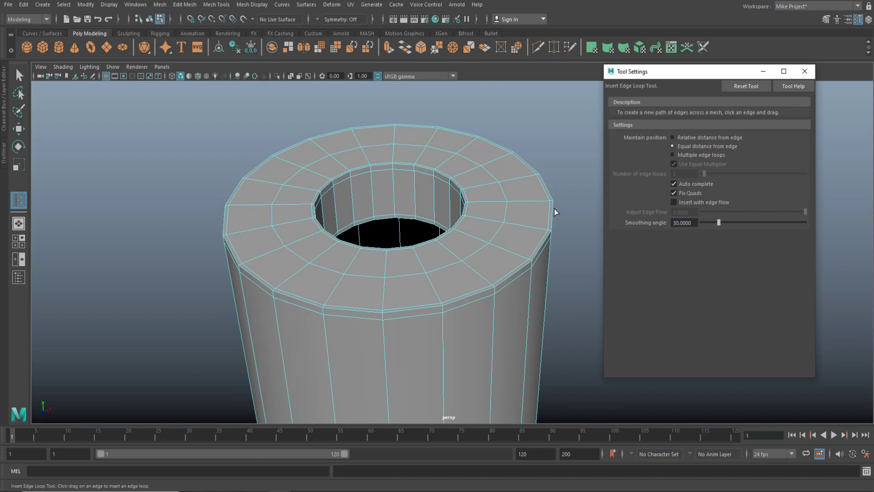
click(672, 156)
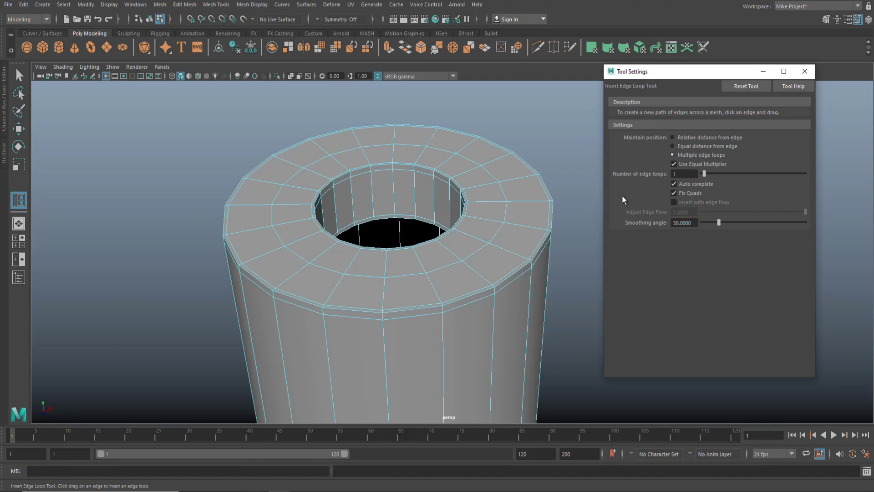
click(372, 200)
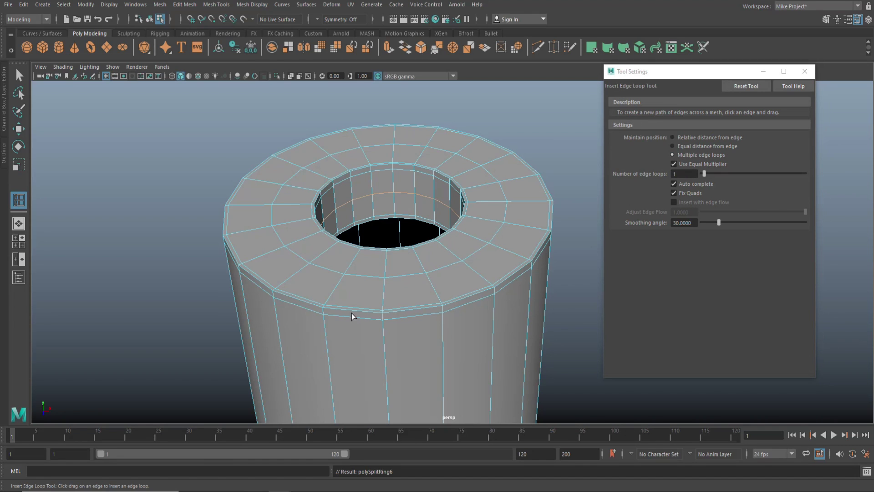
- Examine the cylinder's inner wall and rim in smooth mesh display from object mode
key(q)
right_drag(450, 146, 474, 138)
key(3)
click(175, 276)
click(369, 138)
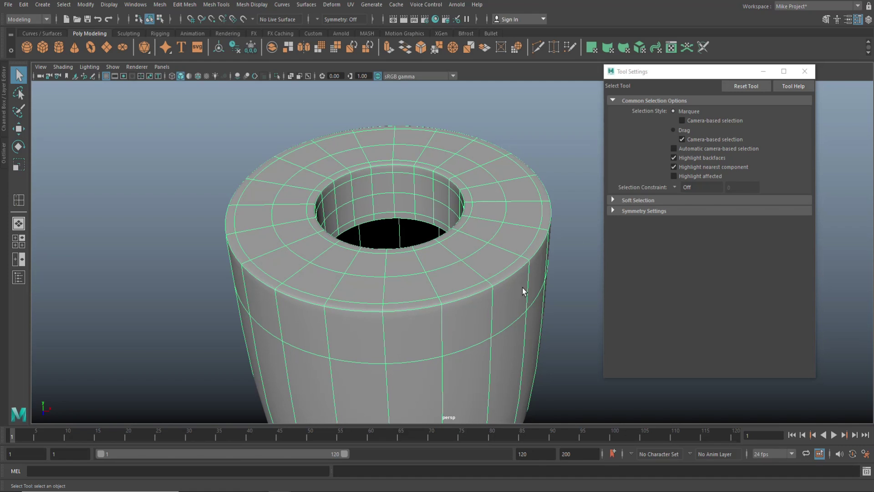
- Delete the cylinder and create a polygon sphere
click(537, 146)
click(521, 193)
key(Delete)
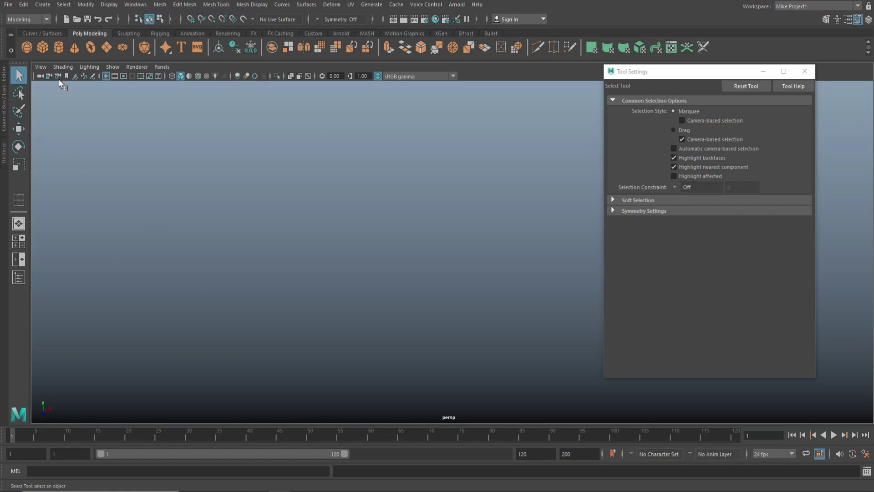
click(27, 47)
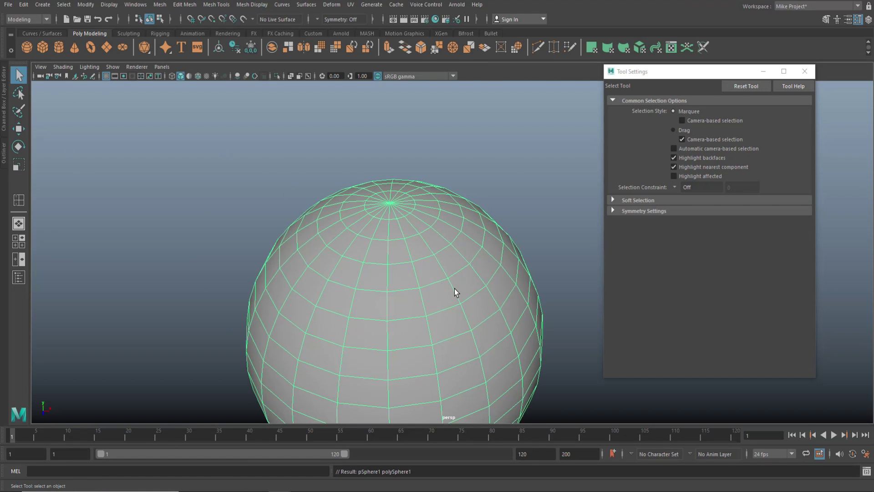
- Select a single face in the ring near the sphere's top pole and close the Tool Settings window
scroll(455, 294, down, 2)
mouse_move(411, 329)
alt+mouse_down()
mouse_move(400, 279)
mouse_move(438, 312)
mouse_move(445, 299)
mouse_move(463, 307)
mouse_move(413, 318)
alt+mouse_up()
scroll(419, 296, up, 2)
right_drag(395, 318, 392, 259)
click(389, 311)
click(386, 313)
mouse_move(387, 314)
alt+mouse_down()
mouse_move(390, 326)
mouse_move(392, 318)
alt+mouse_up()
click(405, 170)
alt+drag(405, 169, 414, 256)
click(409, 270)
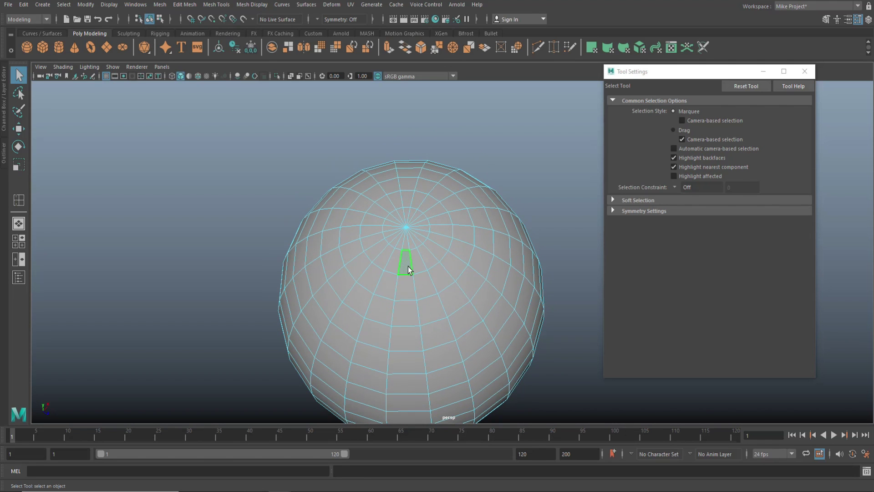
scroll(301, 299, down, 3)
scroll(299, 299, up, 2)
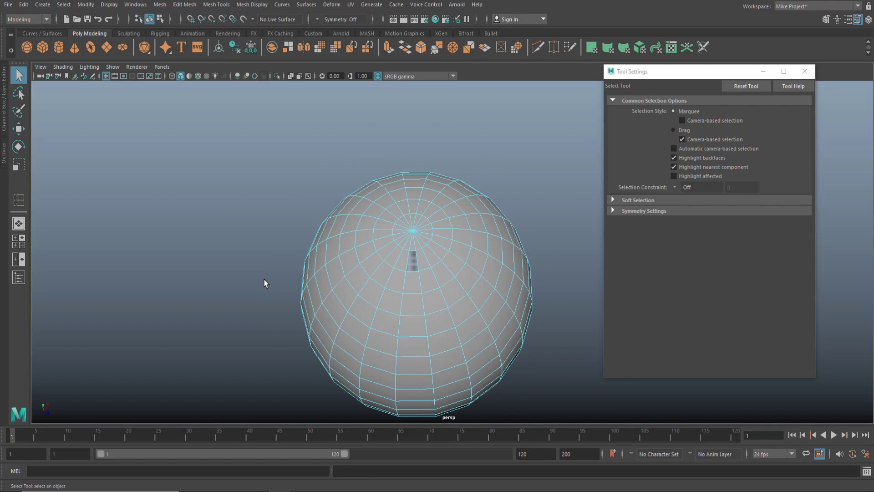
alt+drag(241, 284, 223, 257)
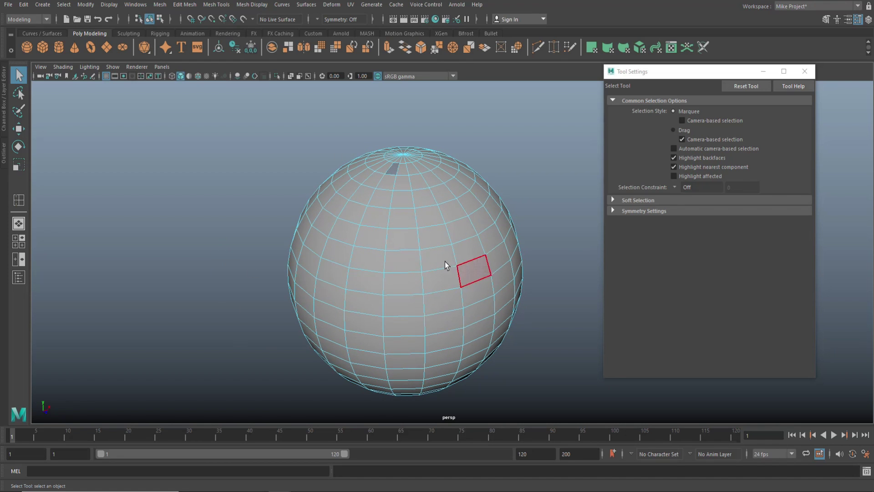
click(804, 72)
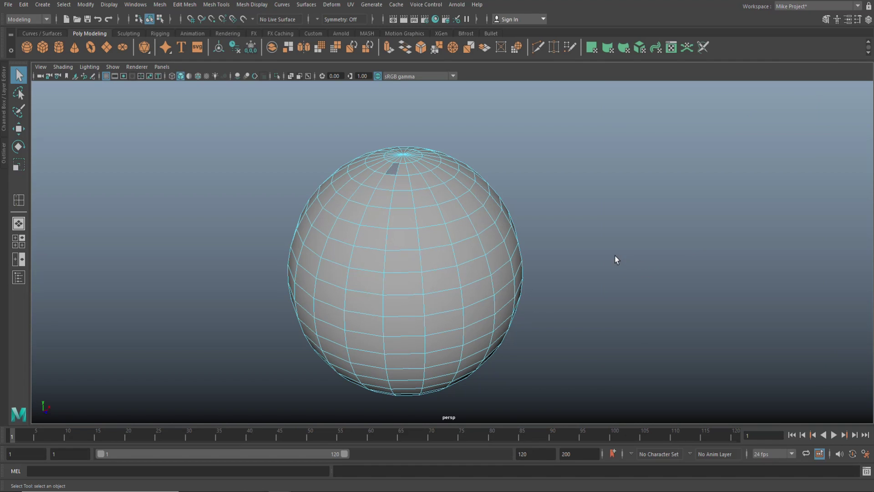
- Extend the selection to the full face ring around the top pole, grow it, and delete the faces to open a round hole
scroll(606, 271, up, 2)
alt+drag(599, 279, 605, 298)
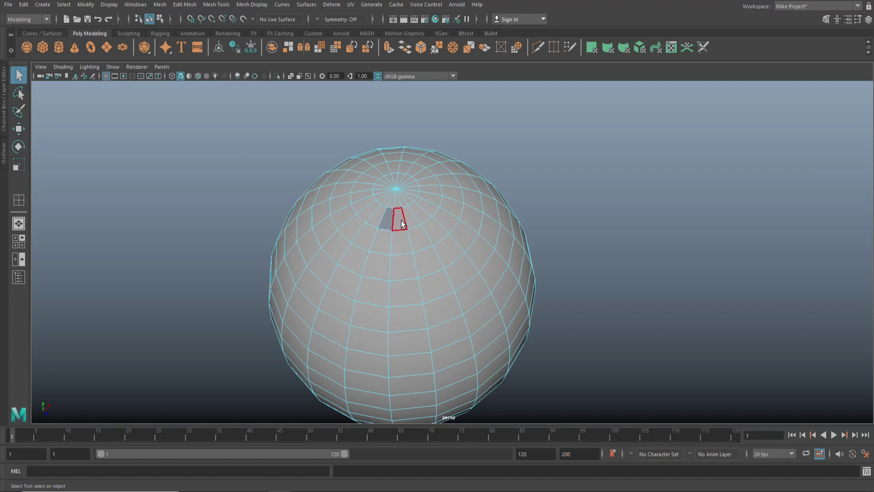
shift+double_click(386, 220)
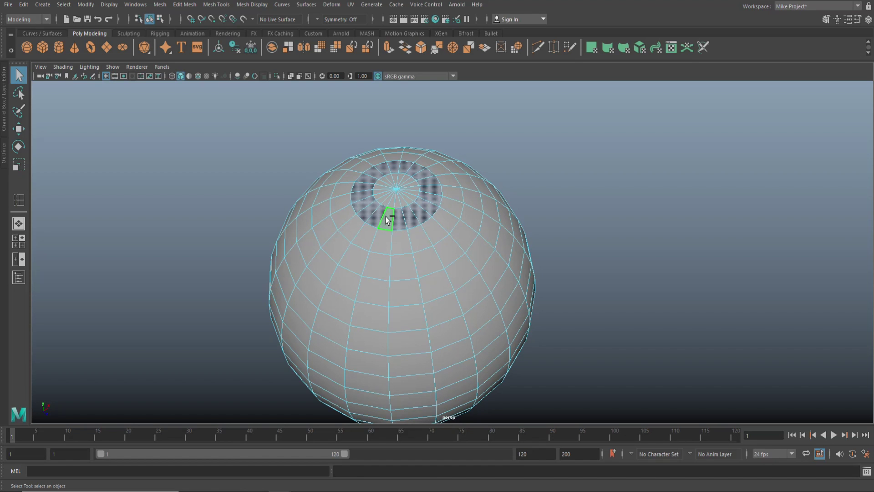
key(shift+period)
key(Delete)
- Examine the open hole in the smoothed sphere from the side and from above
alt+drag(451, 159, 504, 164)
right_drag(486, 179, 530, 168)
click(564, 184)
scroll(588, 191, down, 3)
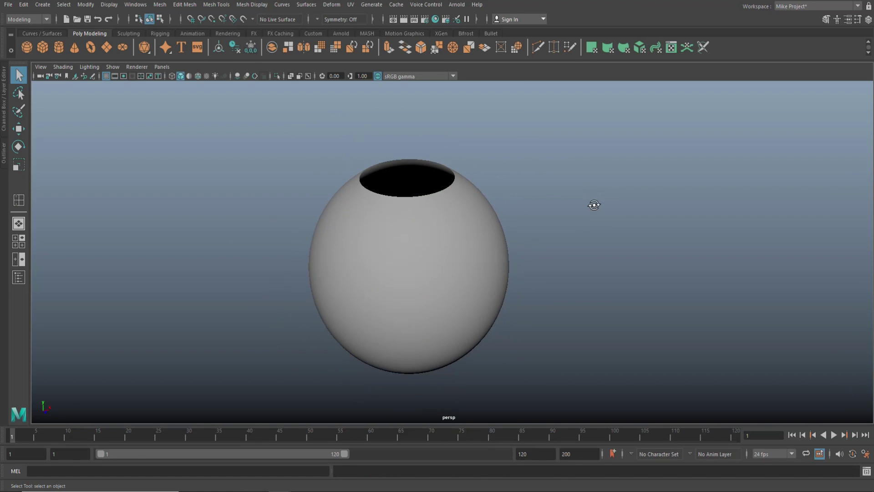
alt+drag(594, 204, 629, 231)
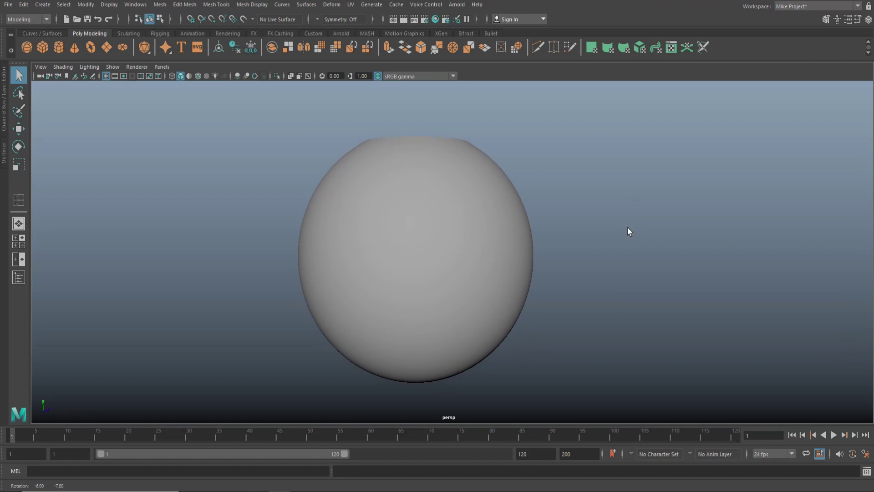
alt+drag(511, 171, 595, 224)
- Select the border edge loop of the sphere's hole, extrude it, and move the new edges slightly downward
scroll(524, 190, up, 3)
click(522, 207)
right_drag(522, 207, 497, 163)
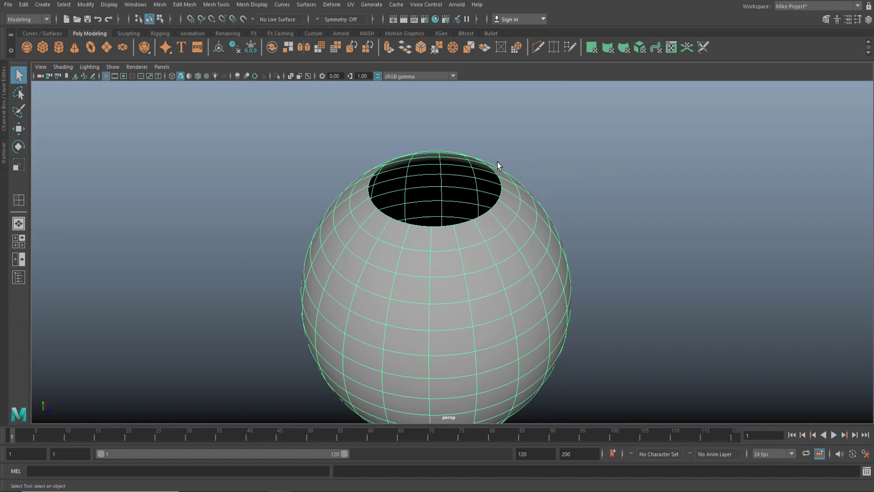
double_click(499, 208)
key(ctrl+e)
drag(436, 146, 437, 167)
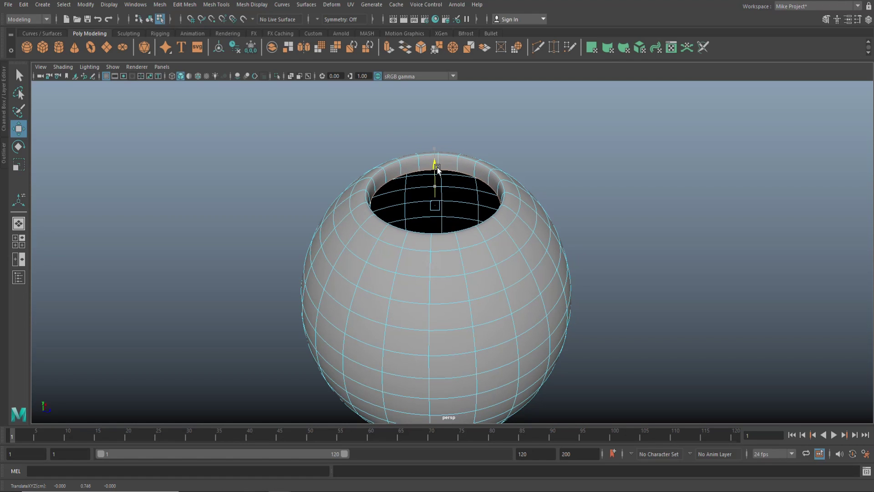
- Extrude the lowered border edges once more and move them further down to deepen the sphere's inner wall
key(ctrl+e)
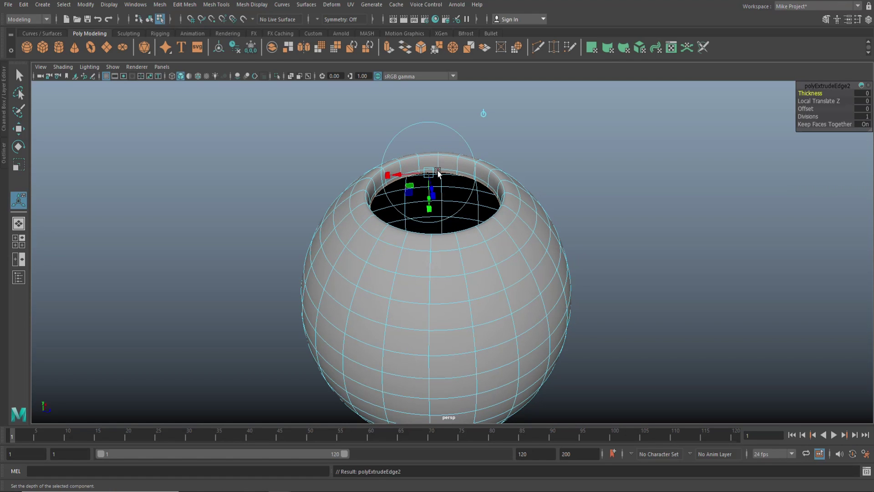
key(w)
drag(438, 173, 438, 203)
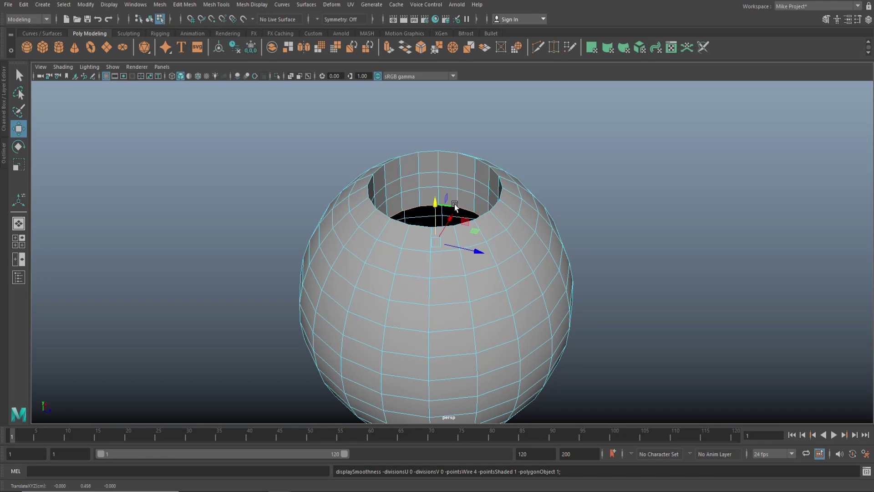
- Select the upper edge loop on the inner wall of the sphere's hole and adjust its height vertically
alt+drag(511, 203, 468, 203)
scroll(438, 201, up, 3)
double_click(409, 167)
drag(419, 176, 423, 168)
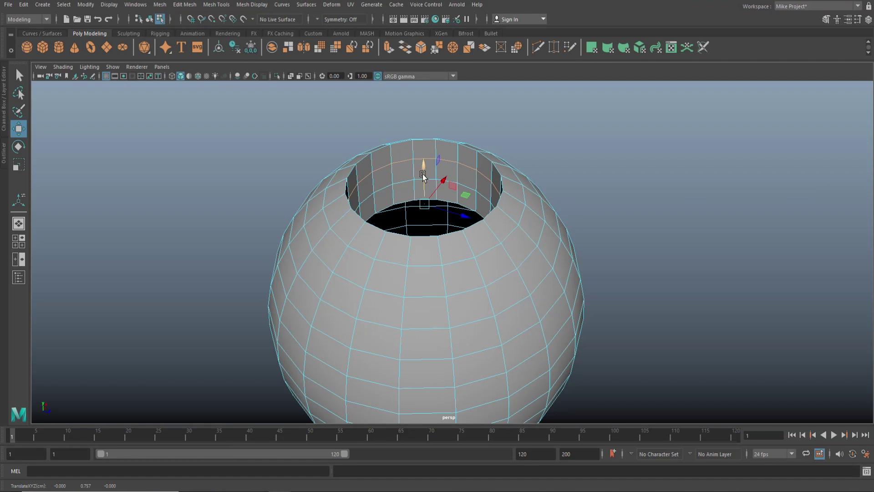
scroll(470, 217, down, 2)
scroll(469, 217, up, 4)
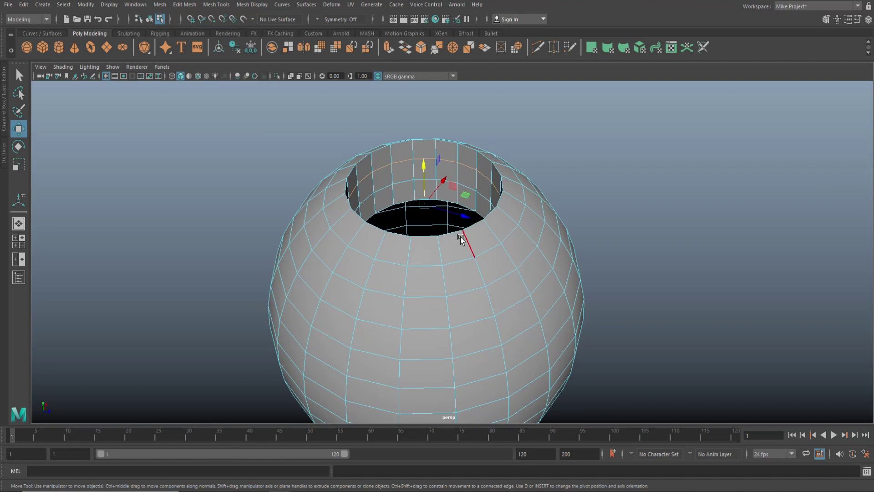
- Insert supporting edge loops close to the rim of the sphere's hole, using the Equal distance from edge option
scroll(464, 228, down, 2)
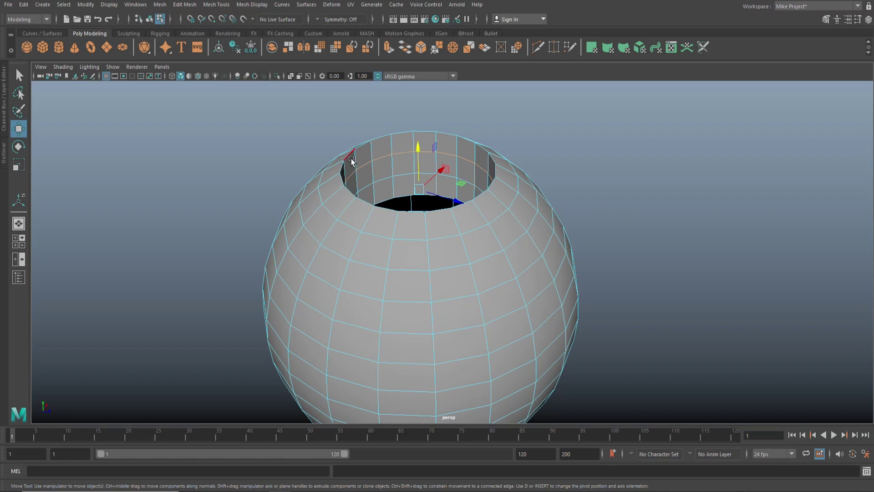
key(ctrl+e)
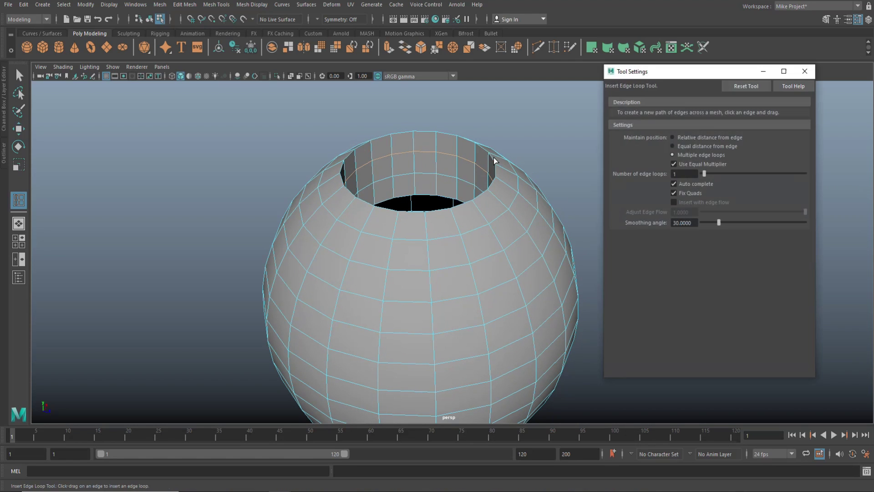
click(672, 146)
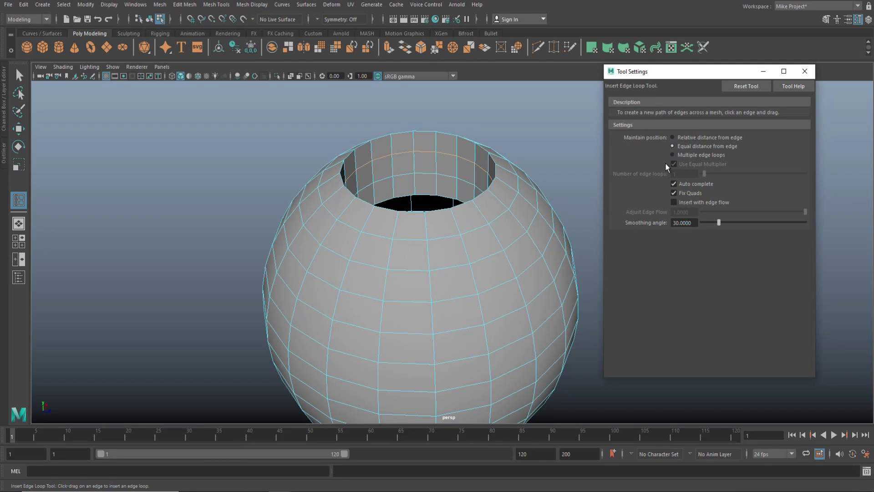
drag(427, 222, 426, 216)
drag(413, 139, 416, 137)
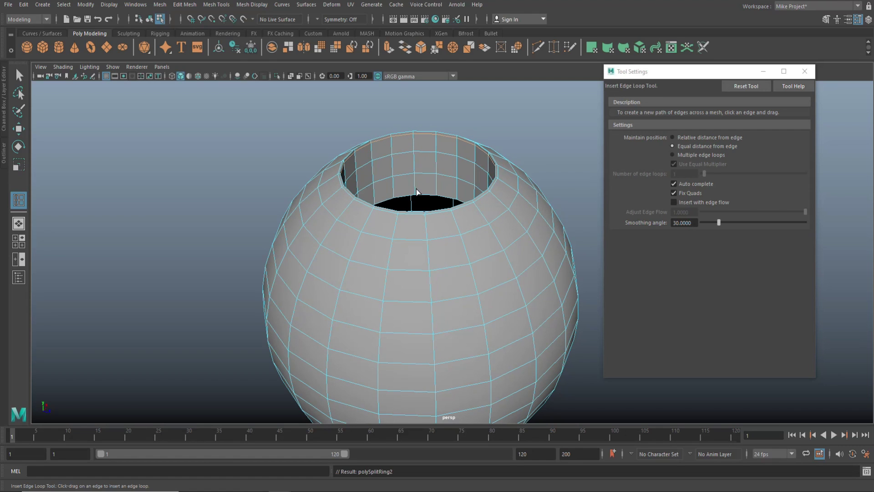
drag(416, 192, 418, 200)
- Return to object selection, turn on the smooth mesh preview for the sphere, and deselect it
key(q)
right_drag(488, 149, 502, 144)
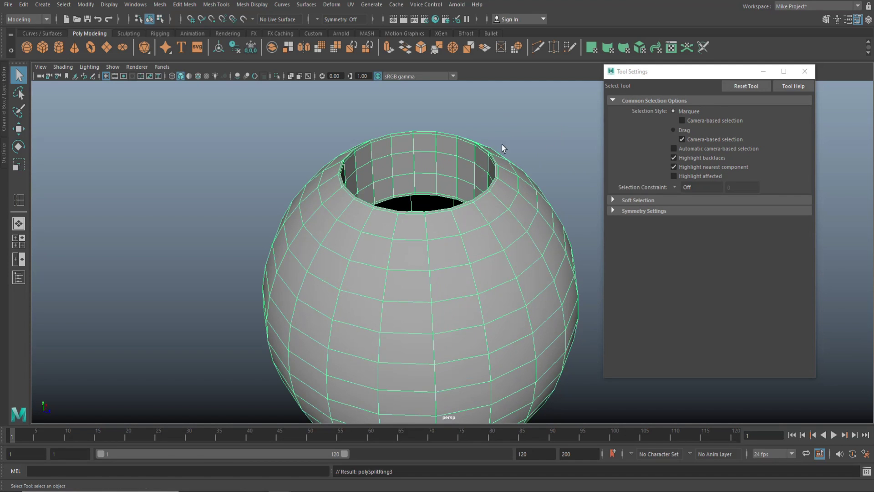
key(3)
click(209, 191)
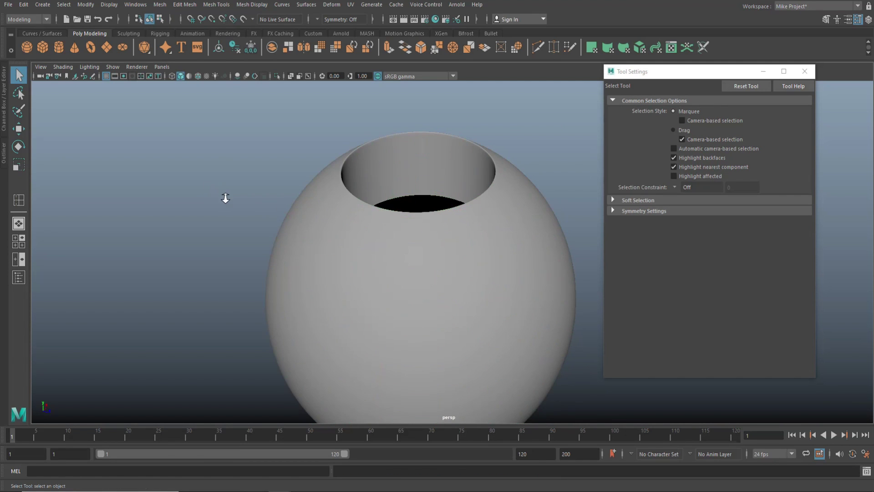
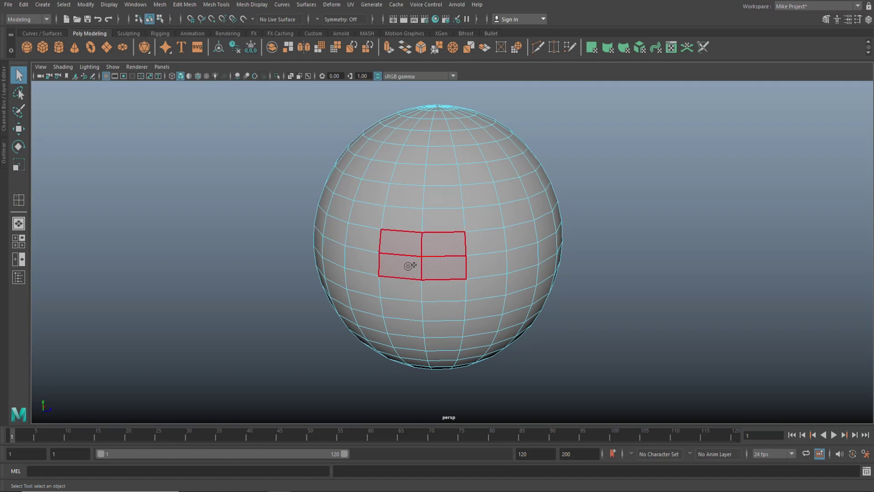
- Select a block of six faces, two wide and three high, on the side of the new sphere
click(408, 291)
shift+click(442, 293)
shift+click(451, 246)
shift+click(412, 248)
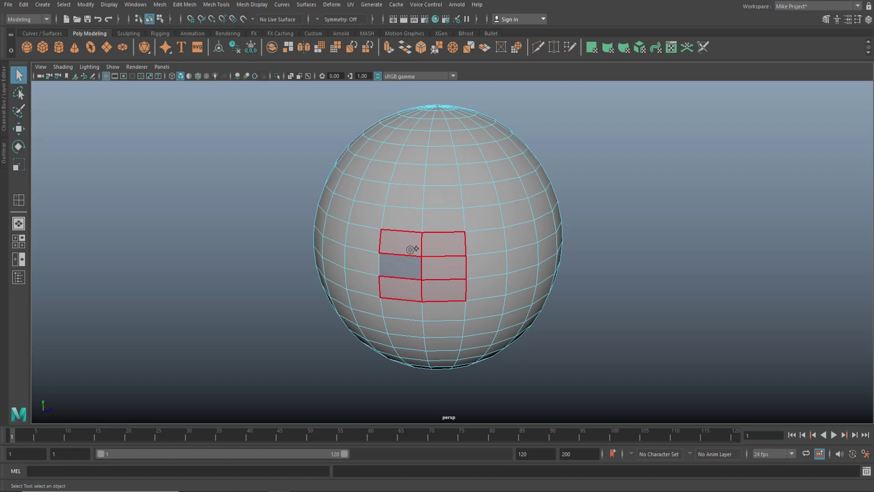
shift+click(401, 262)
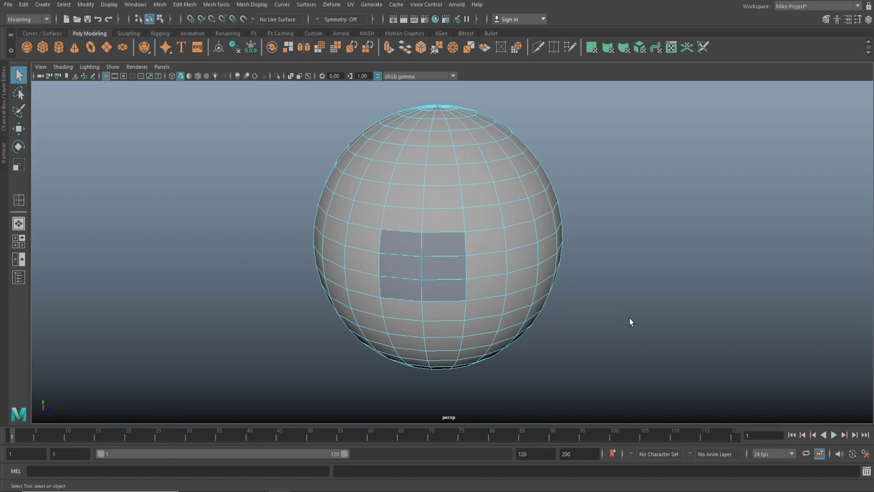
- Open the sphere's creation attributes and try axis subdivisions of 12 and 16 before setting them back to 20
key(ctrl+a)
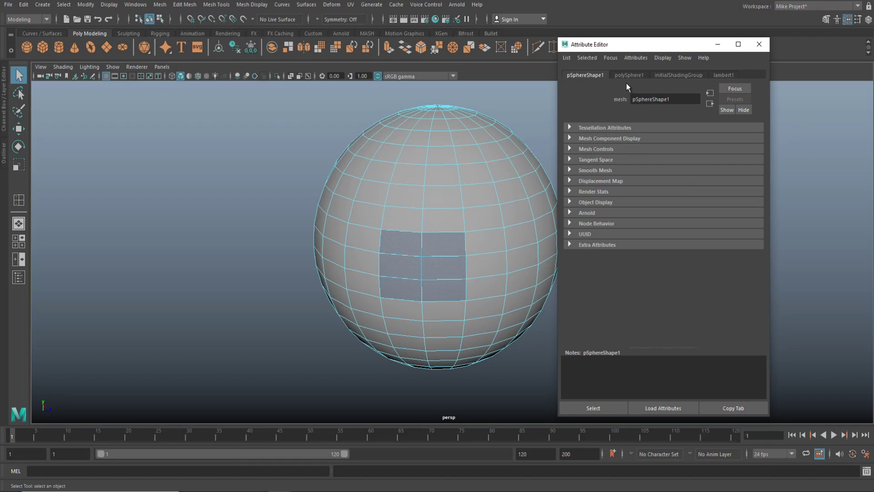
click(628, 77)
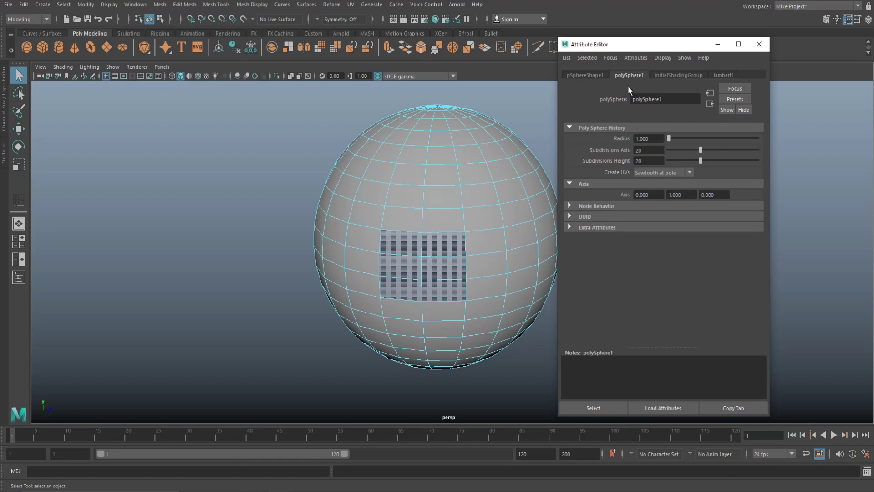
click(658, 149)
text(12)
key(Return)
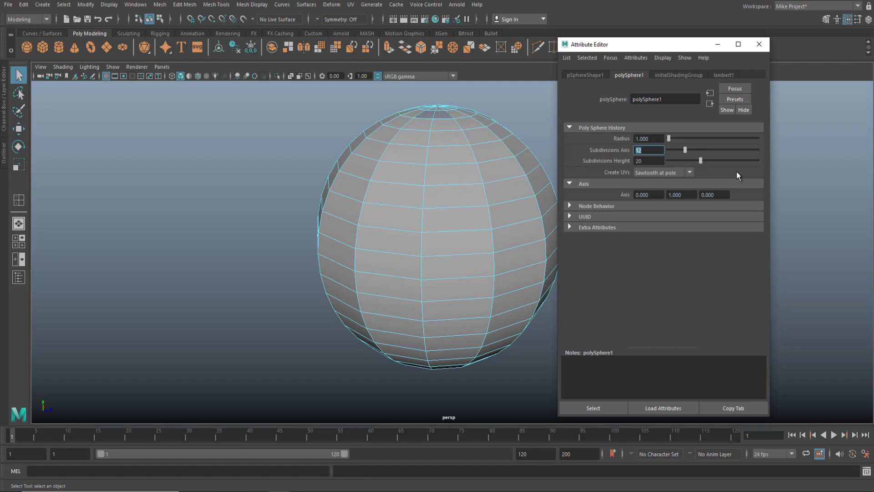
drag(681, 151, 693, 152)
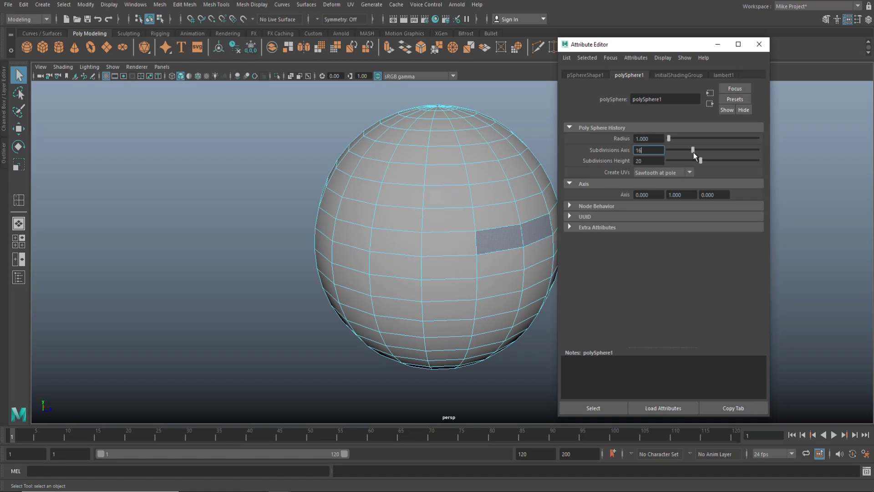
key(Return)
text(20)
key(Return)
- Set the sphere's height subdivisions to 12 and clear the face selection
click(637, 161)
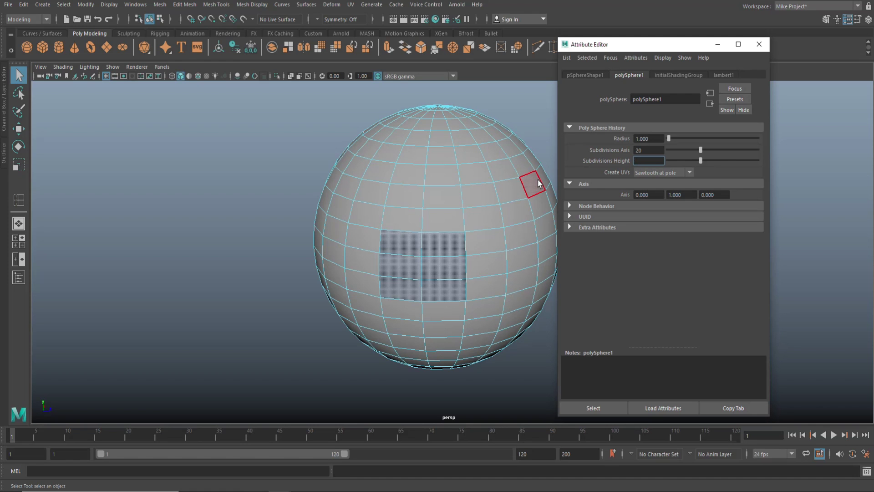
key(Return)
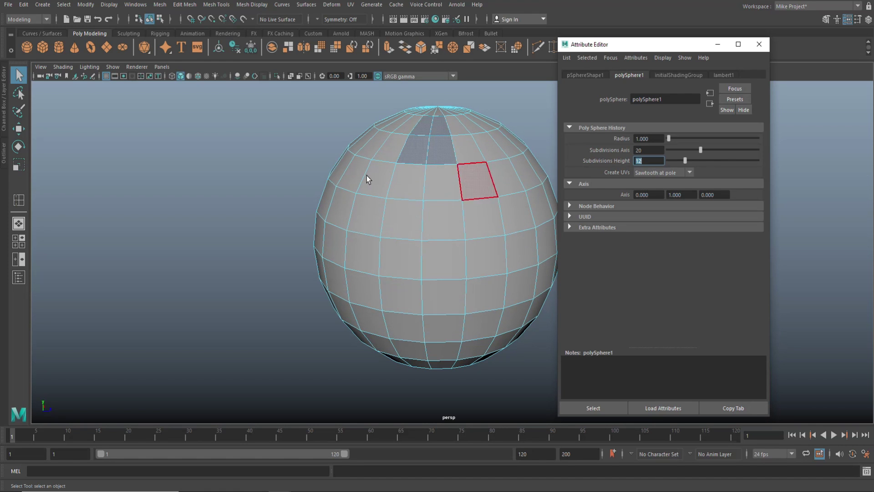
scroll(130, 234, down, 4)
click(272, 299)
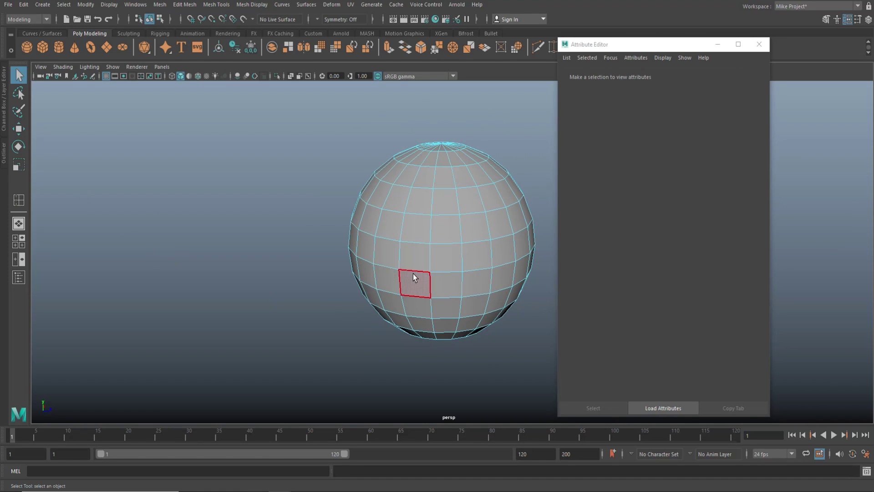
- Select a two-by-two block of faces on the sphere's side and circularize it with a twist of 4
alt+drag(203, 312, 236, 334)
scroll(238, 337, up, 2)
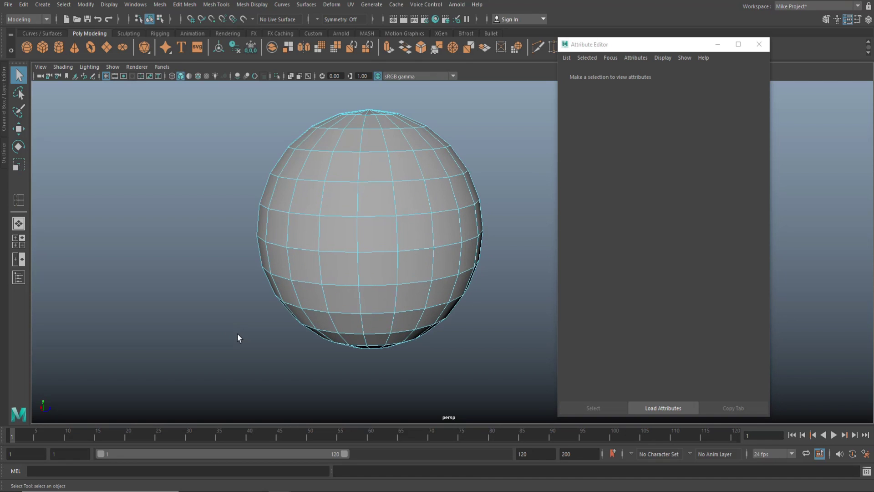
drag(348, 230, 381, 257)
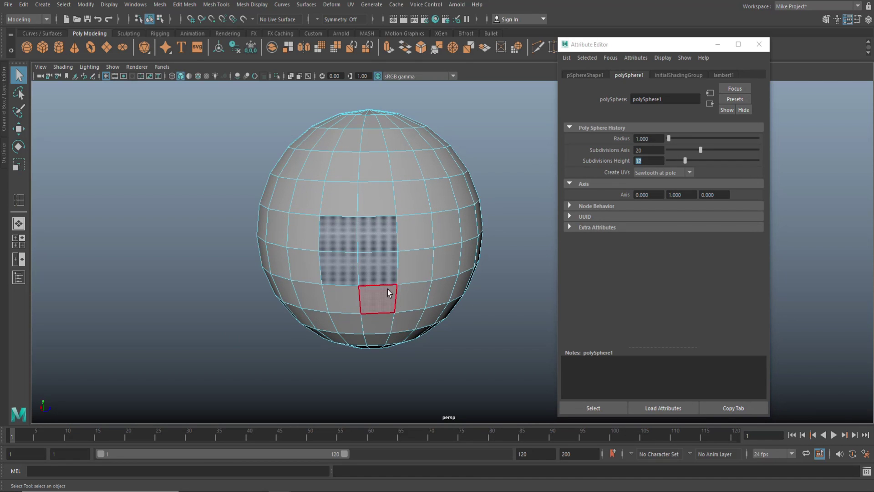
shift+right_drag(375, 241, 384, 320)
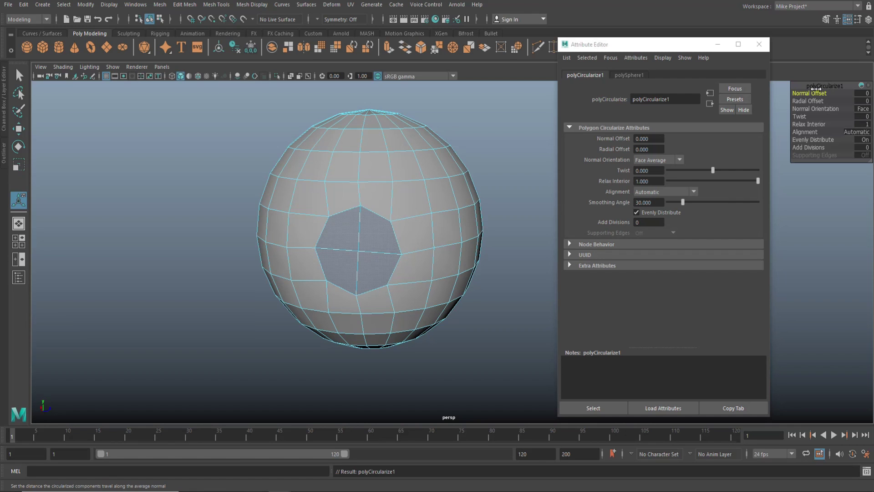
drag(809, 90, 184, 264)
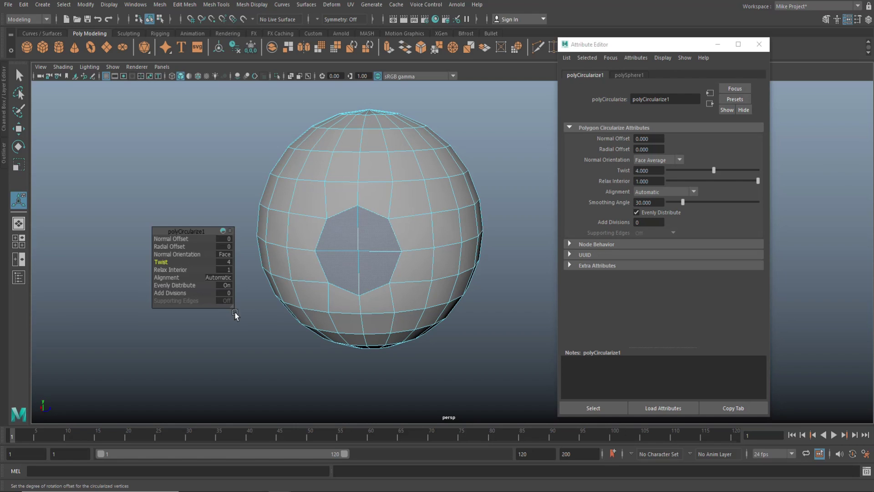
- Delete the circularized faces to open a hole and inspect it with the sphere in smooth mesh preview
click(300, 330)
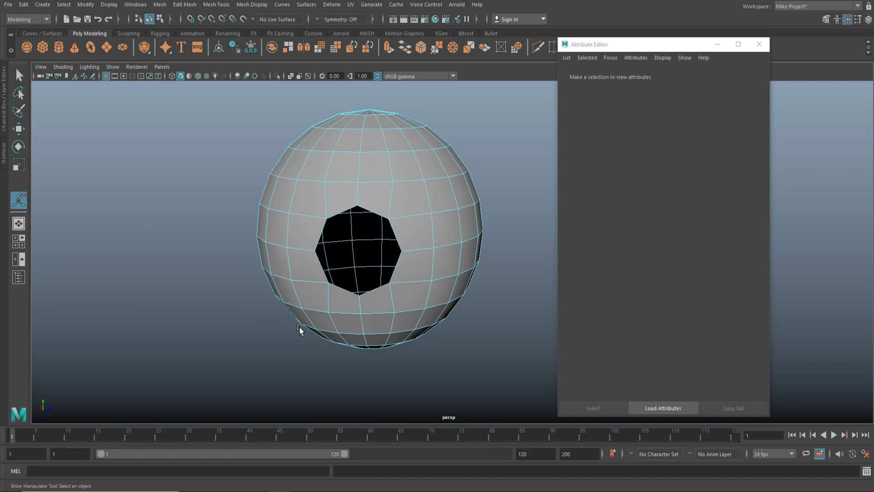
right_drag(381, 170, 409, 165)
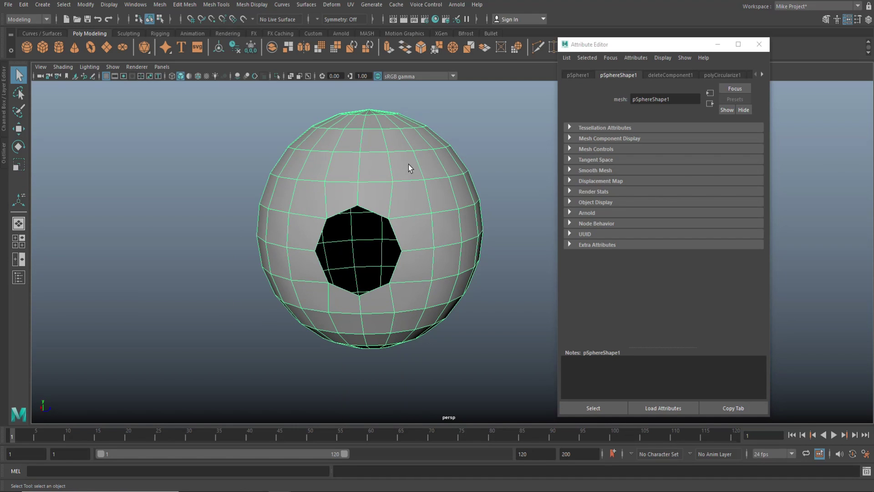
key(3)
alt+drag(197, 220, 152, 272)
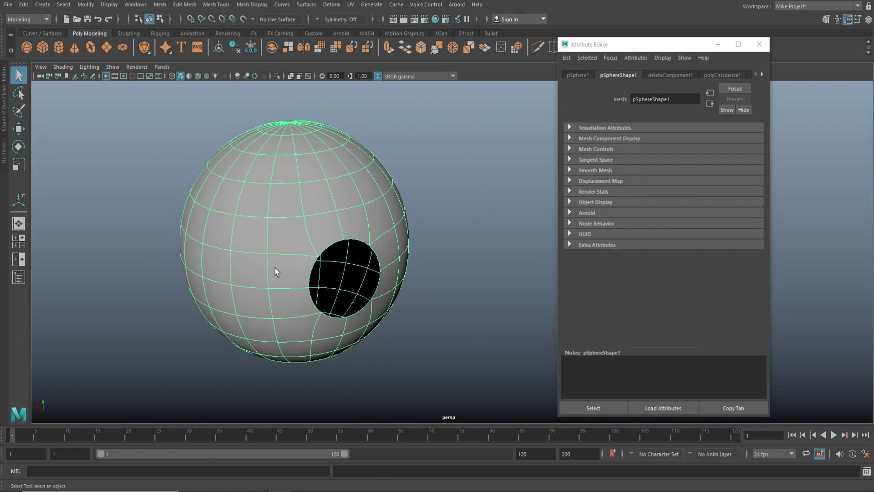
- Turn off the smooth preview, select the hole's border edges, extrude them, and move them inward into the sphere
key(1)
right_click(338, 235)
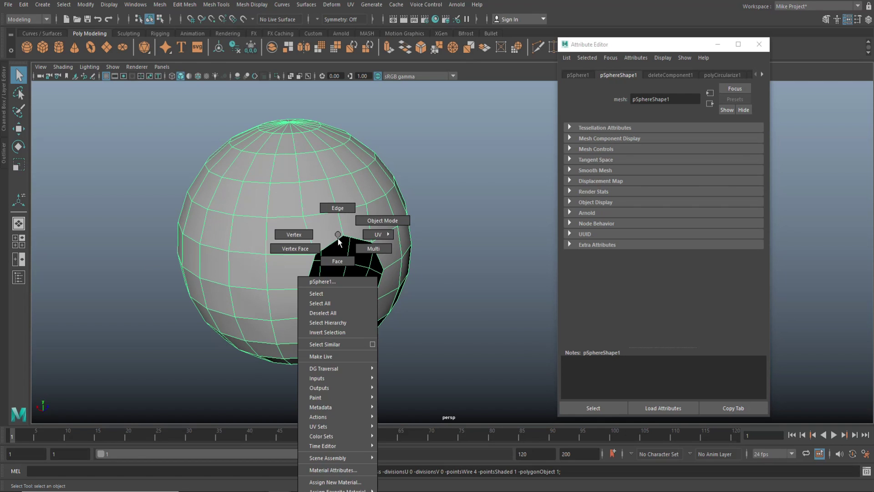
click(337, 208)
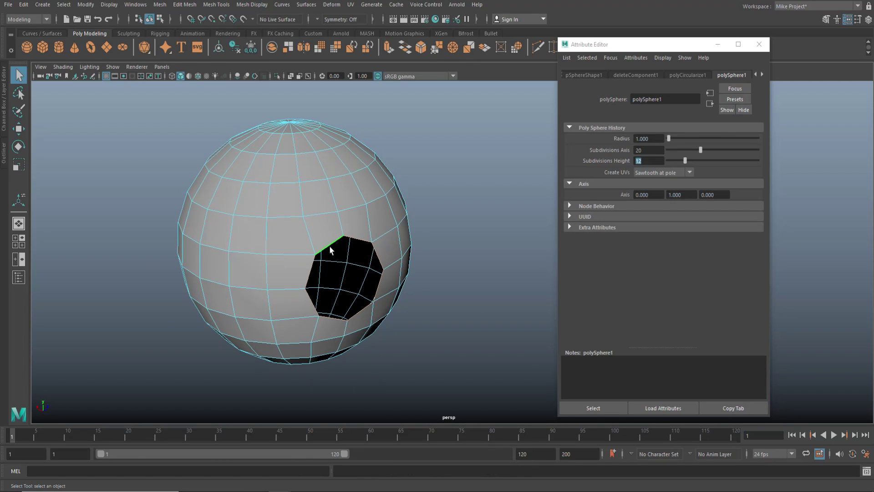
key(ctrl+e)
key(w)
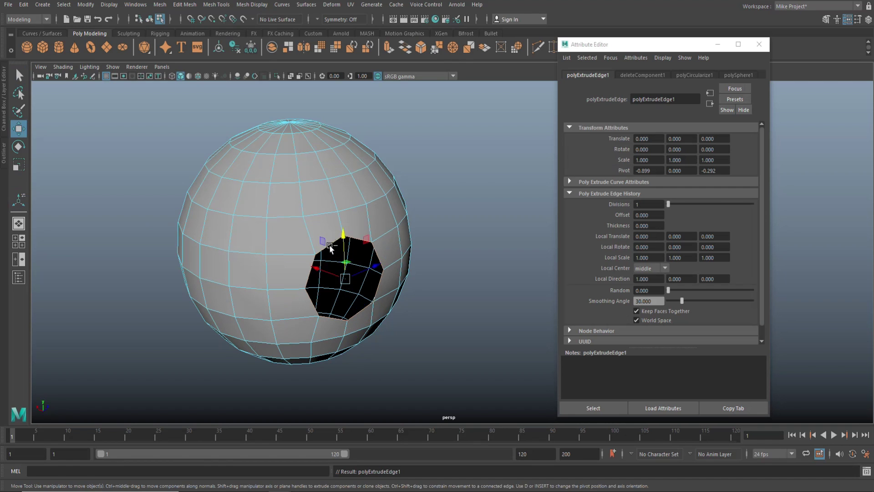
drag(335, 275, 314, 273)
- Extrude the inner border edges again and move them further into the sphere to lengthen the hole's wall
alt+drag(400, 222, 416, 243)
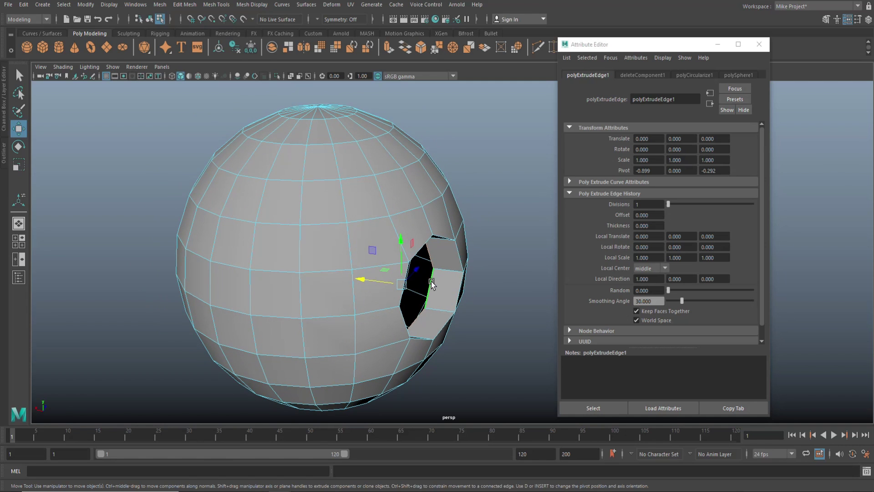
shift+right_drag(408, 245, 378, 277)
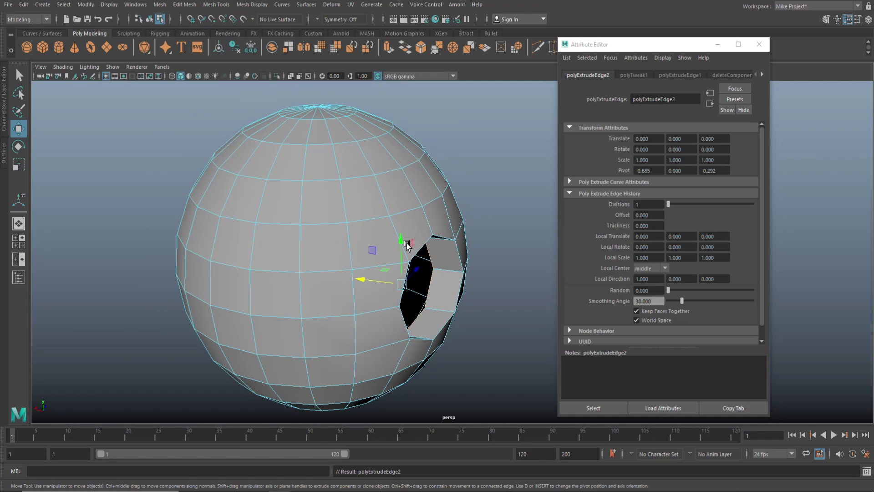
drag(369, 285, 340, 277)
mouse_move(443, 311)
alt+mouse_down()
mouse_move(449, 296)
mouse_move(440, 306)
alt+mouse_up()
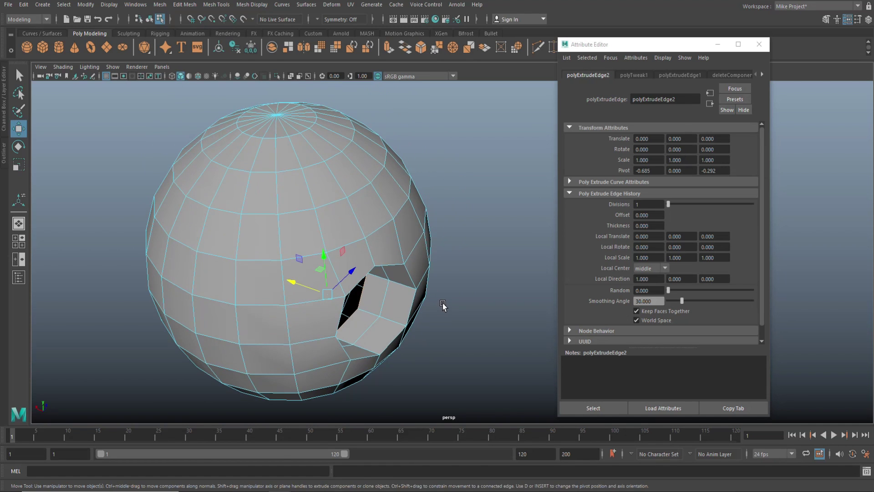
- Insert a supporting edge loop just inside the side hole's rim, and undo the stray loop running around the sphere
key(ctrl+shift+e)
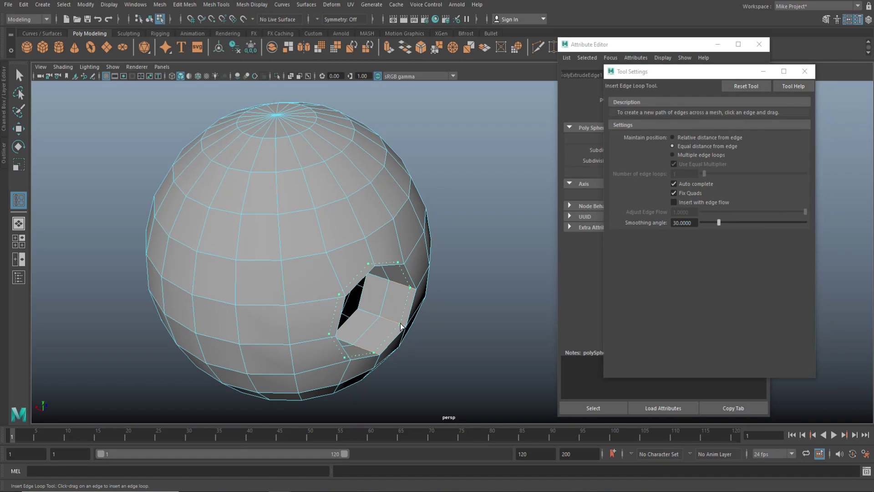
drag(400, 329, 346, 291)
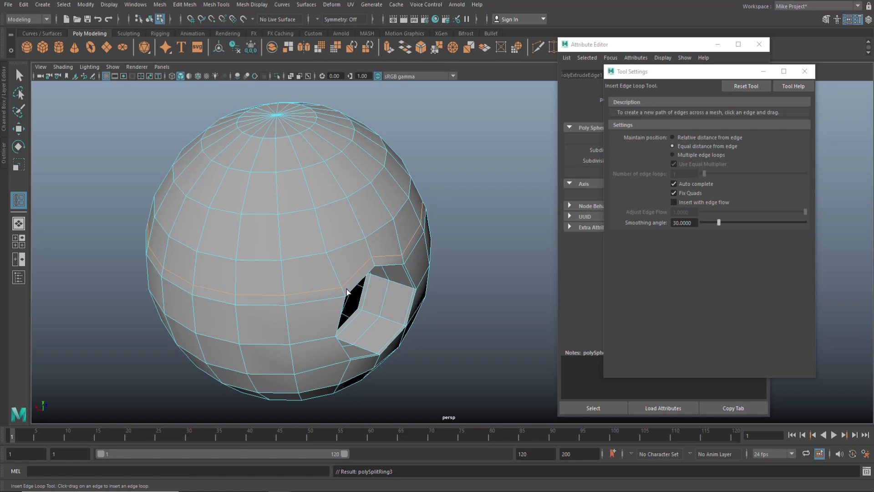
key(ctrl+z)
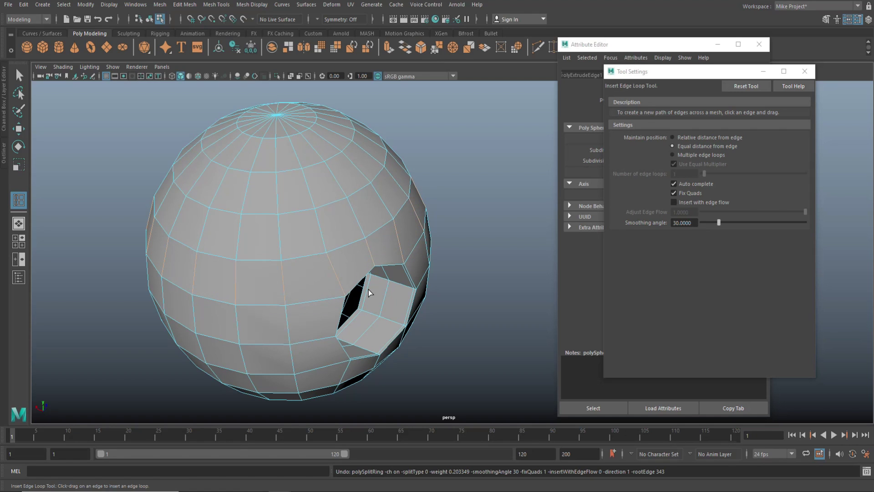
- Select the edge loop around the side hole's rim and bevel it with a fraction of 0.5 and one segment
right_drag(392, 258, 394, 248)
key(q)
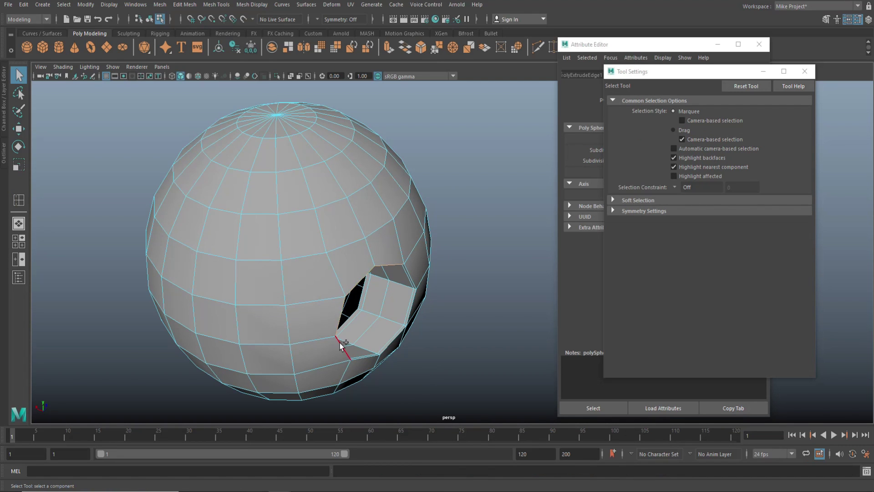
alt+drag(403, 368, 343, 332)
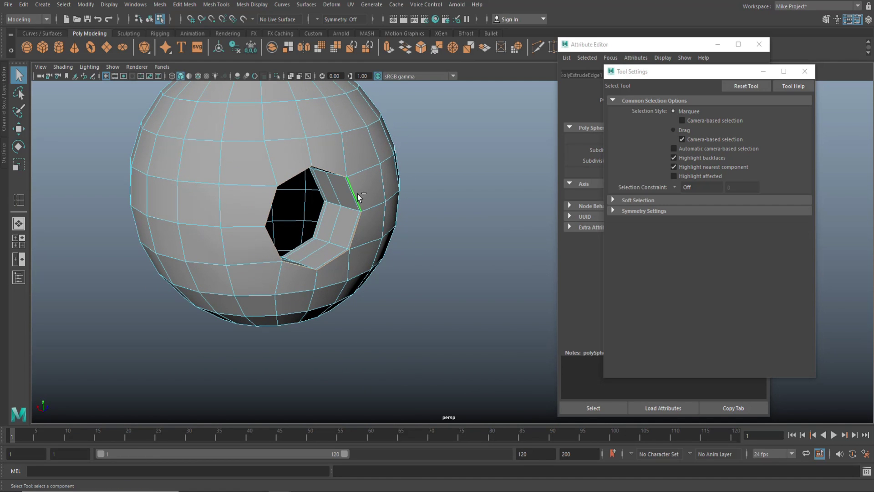
key(ctrl+b)
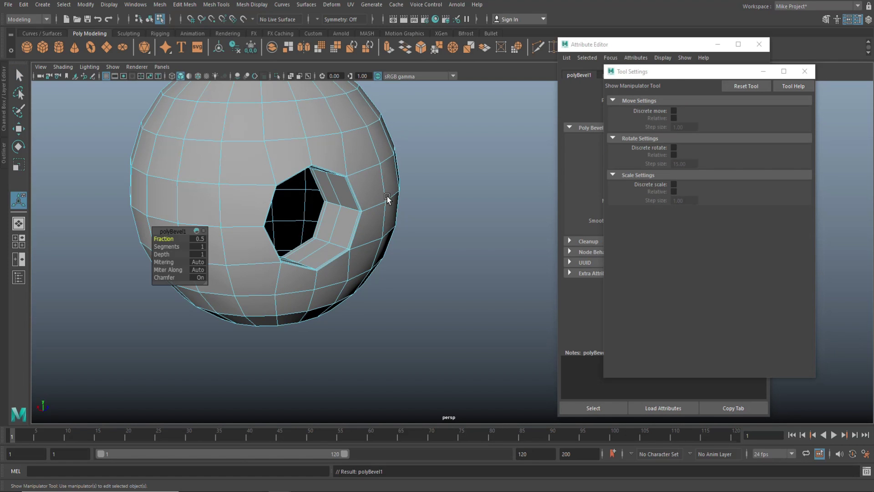
- Return to object mode and examine the beveled side hole with the sphere in smooth preview
right_drag(357, 133, 382, 125)
key(3)
click(443, 198)
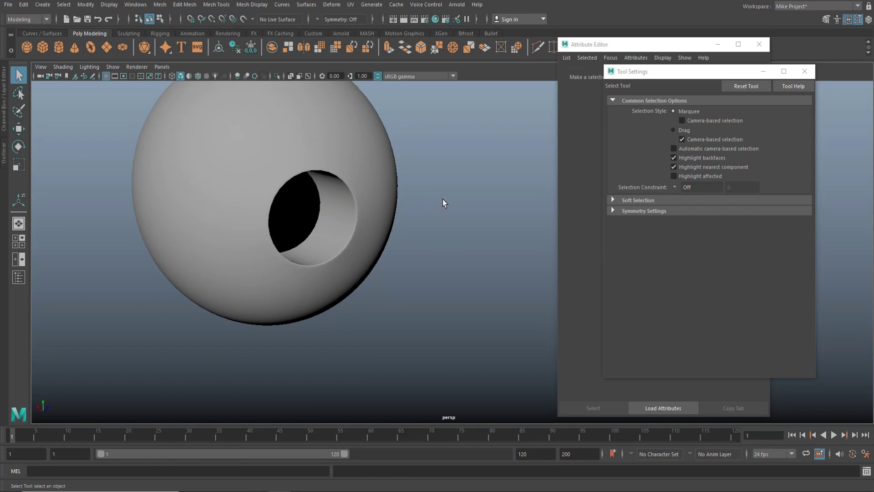
alt+drag(328, 308, 292, 256)
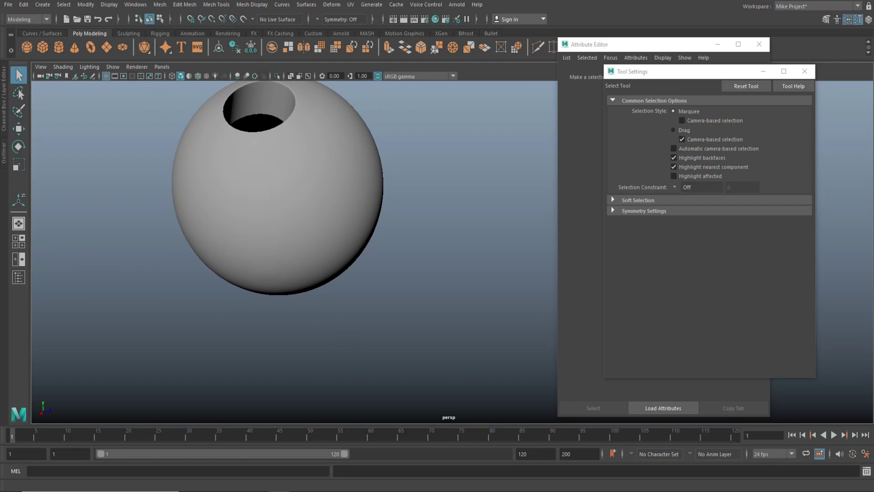
- Examine the sphere's edges and the side hole's direction in the top wireframe view, and return to the perspective view
click(20, 242)
key(space)
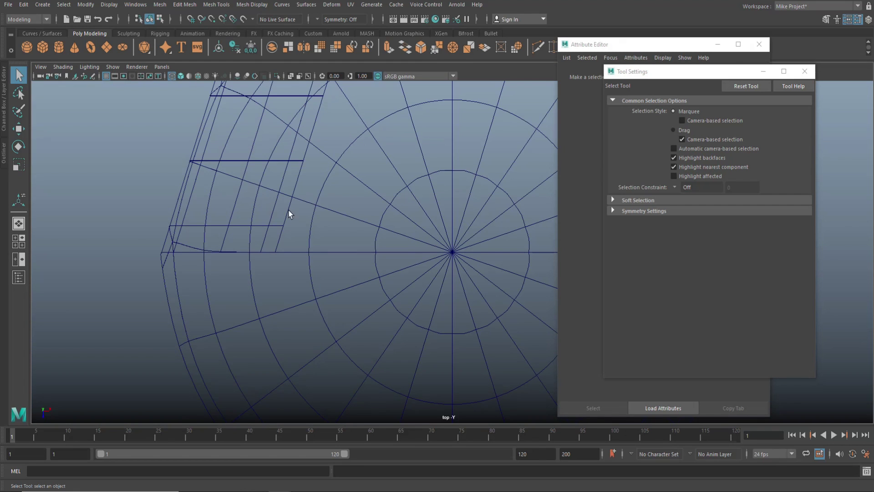
scroll(301, 186, down, 5)
scroll(379, 256, up, 1)
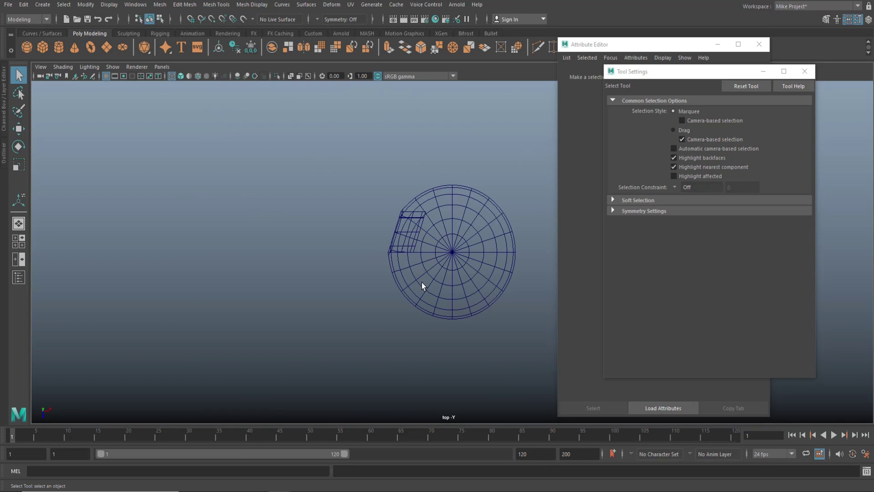
scroll(441, 284, up, 3)
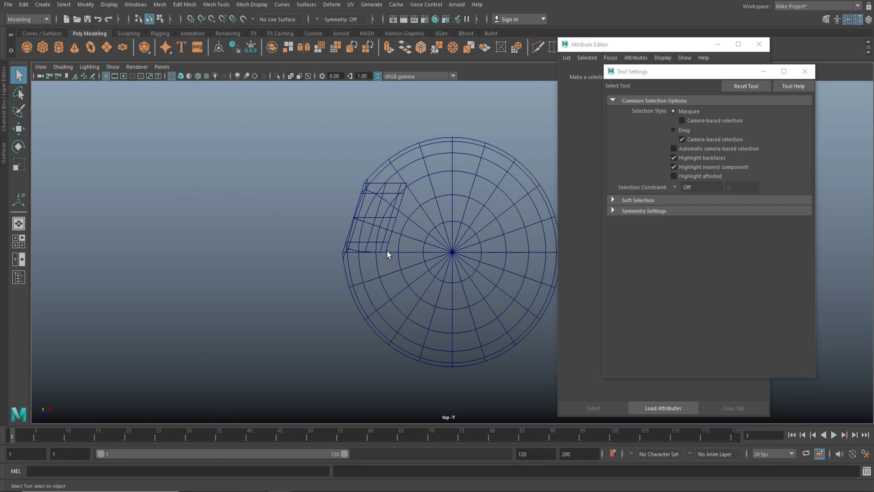
right_drag(422, 257, 426, 208)
click(415, 251)
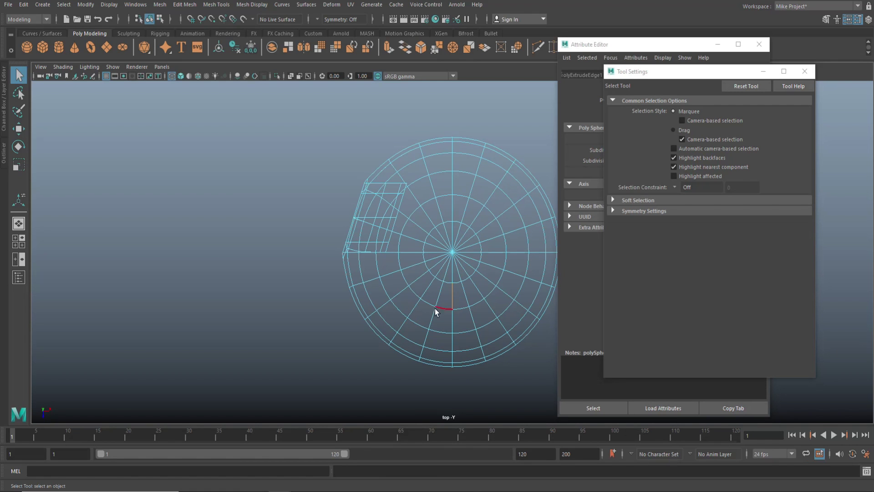
click(18, 241)
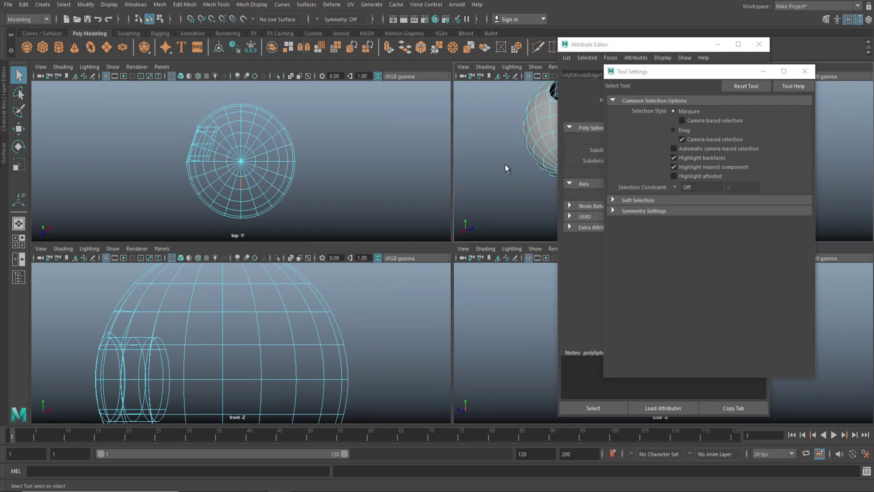
key(space)
- Close the Tool Settings and Attribute Editor windows and delete the sphere with the side hole
click(804, 71)
click(759, 44)
right_drag(285, 190, 335, 178)
key(Delete)
click(18, 241)
key(space)
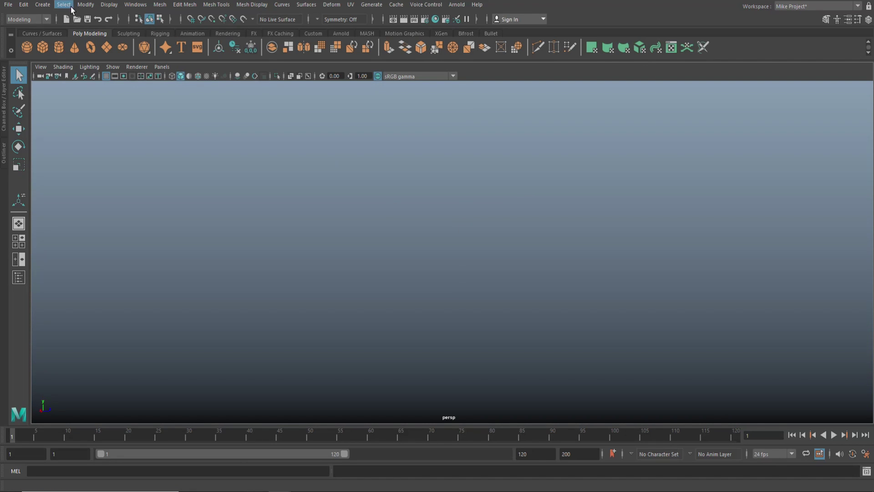
- Show the grid and create a polygon cube at the origin
click(106, 8)
click(119, 29)
alt+drag(288, 148, 379, 223)
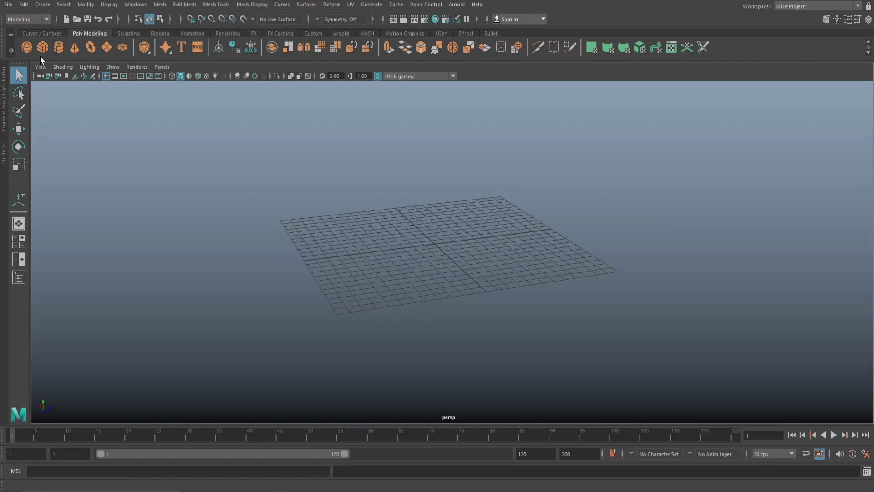
scroll(461, 209, up, 6)
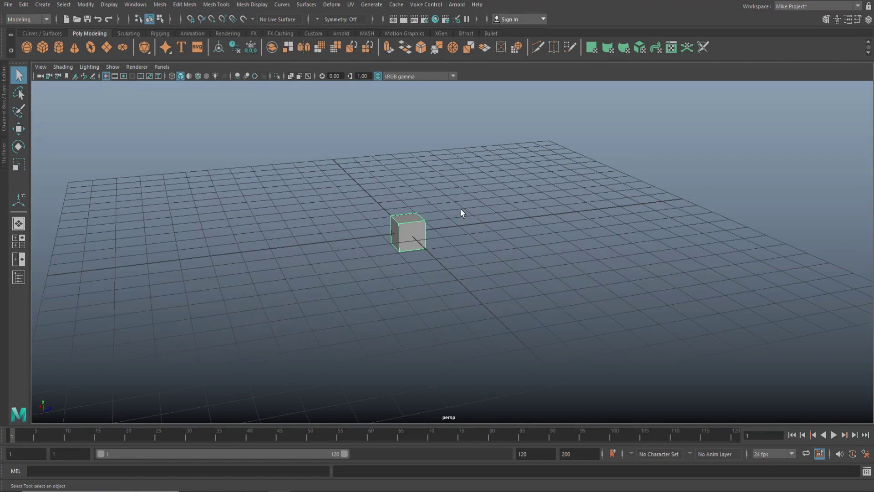
alt+drag(464, 232, 527, 232)
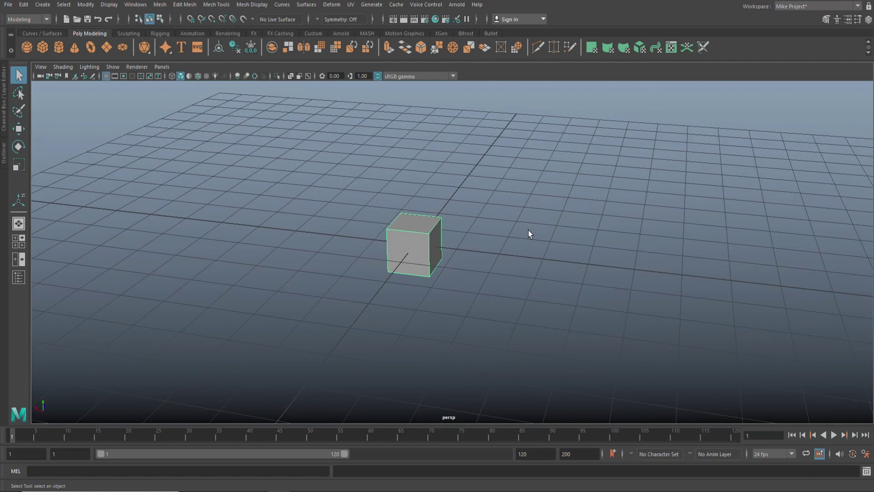
scroll(509, 236, up, 3)
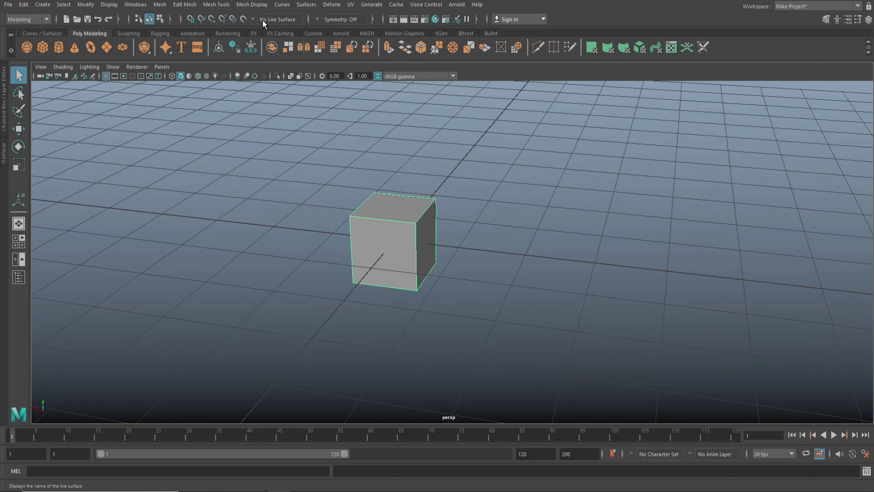
- Smooth the cube's mesh with 3 divisions to turn it into an all-quad ball
click(162, 10)
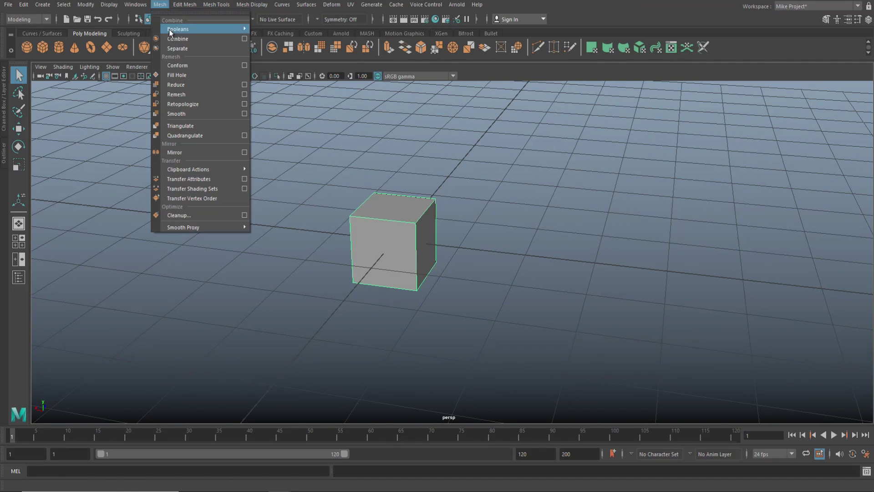
click(197, 114)
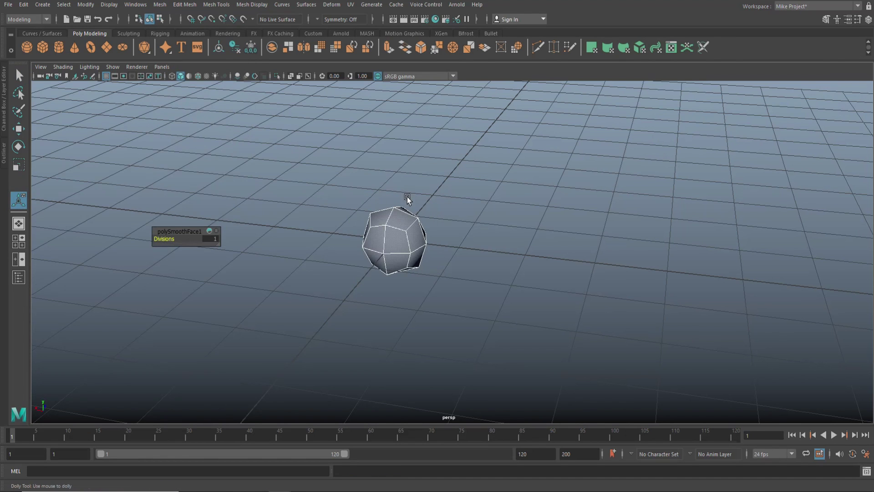
scroll(401, 195, up, 3)
scroll(208, 265, up, 1)
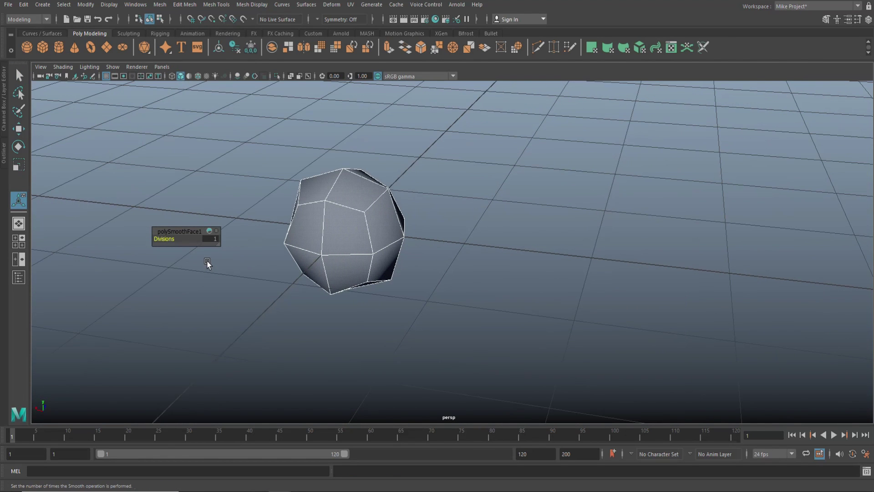
click(212, 239)
text(3)
key(Return)
alt+drag(455, 235, 585, 259)
- Select a vertical face loop on the ball, replace it with a horizontal loop near the top, and return to object mode
right_drag(537, 223, 538, 244)
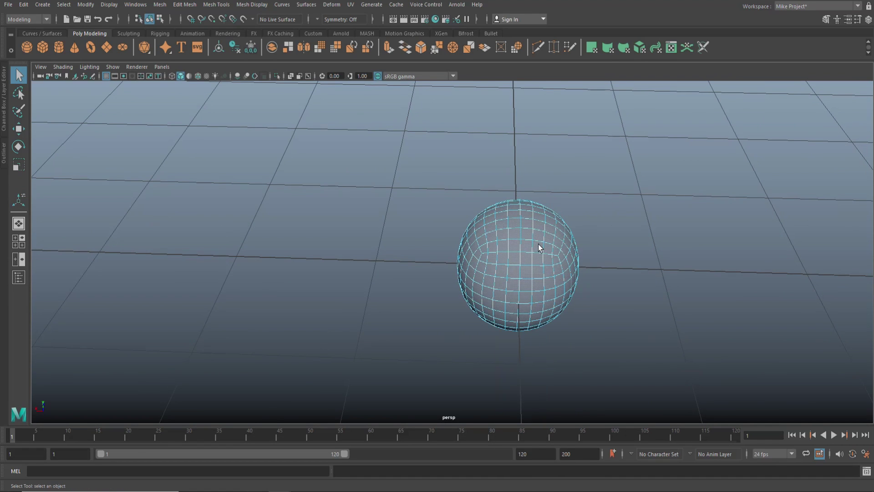
key(Caps_Lock)
click(527, 235)
shift+double_click(528, 246)
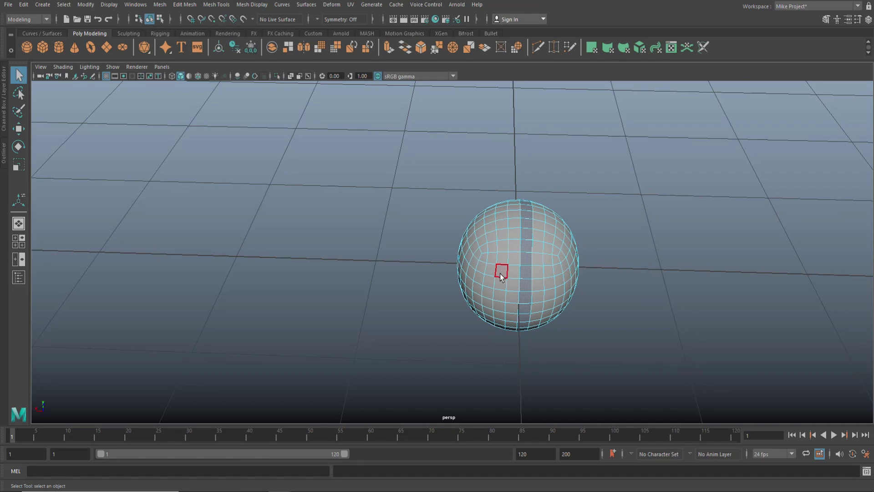
click(502, 219)
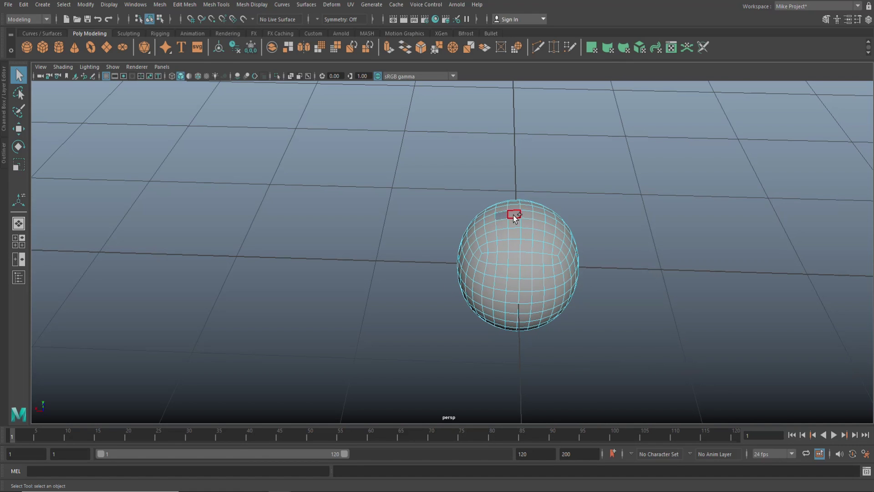
shift+double_click(513, 215)
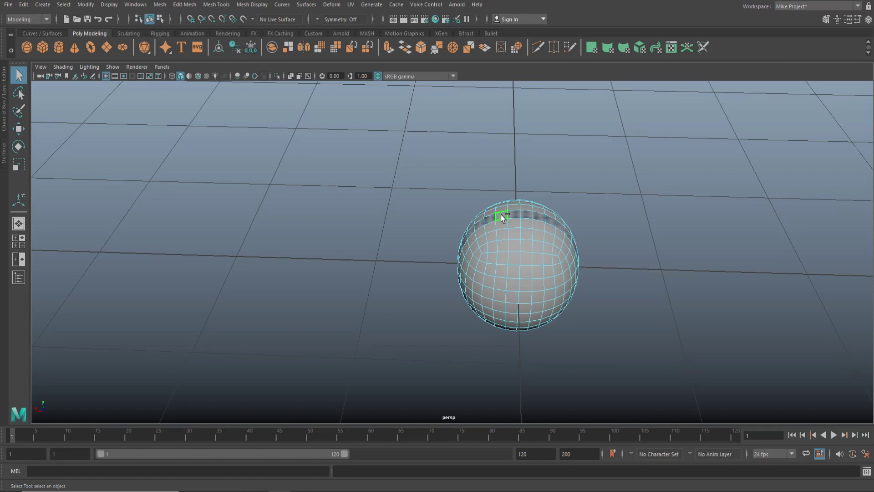
alt+drag(346, 246, 438, 258)
right_drag(529, 207, 561, 185)
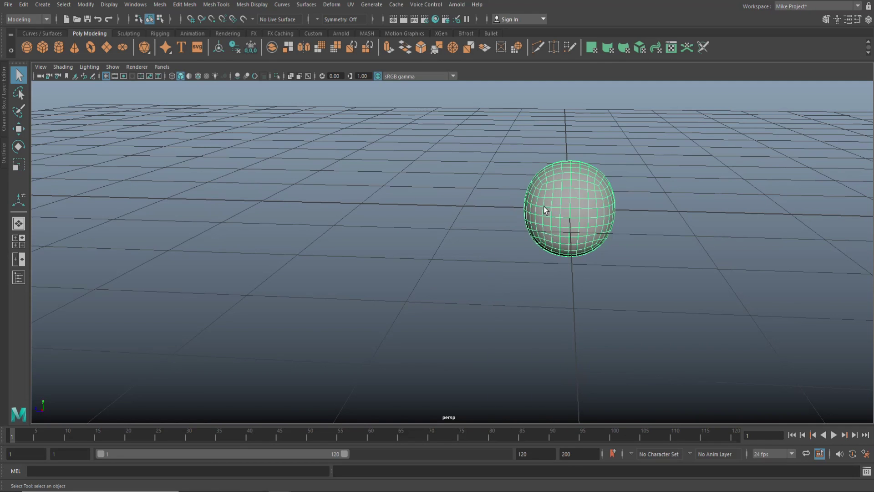
- Frame the ball and select a four-by-four block of faces in the middle of its front side
click(585, 283)
alt+drag(618, 279, 556, 262)
click(555, 231)
key(f)
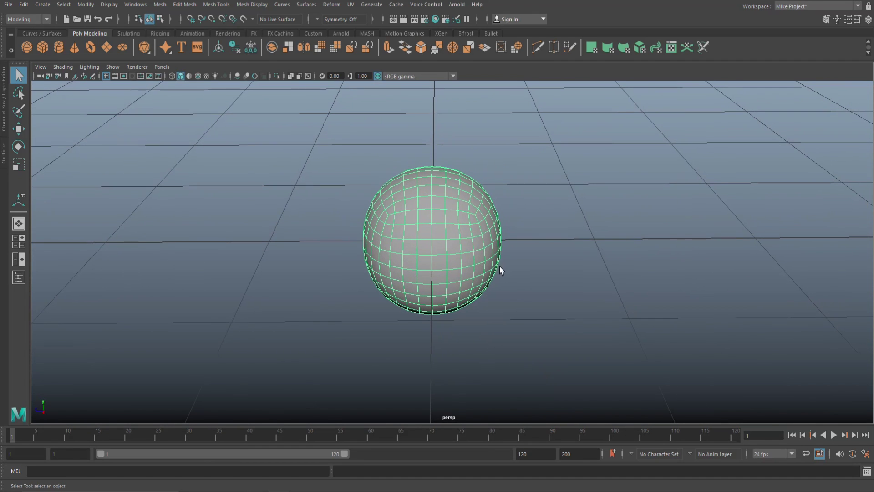
alt+drag(492, 273, 510, 279)
right_drag(430, 224, 436, 250)
scroll(492, 277, up, 2)
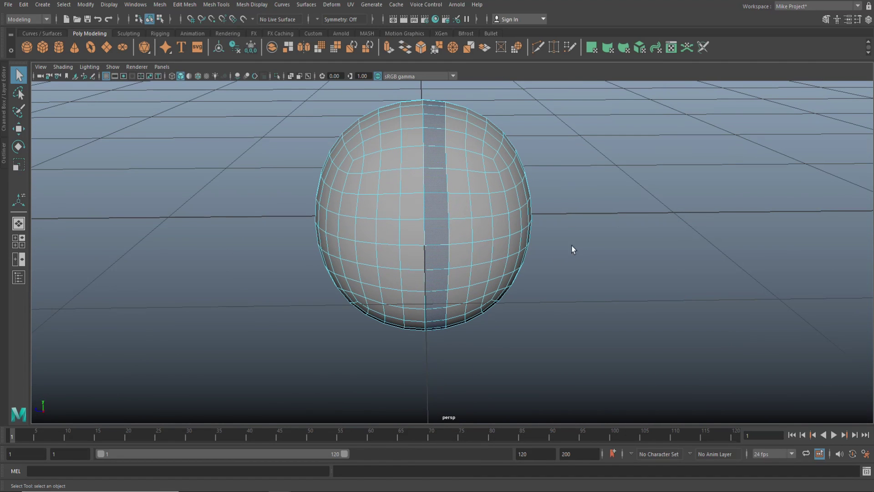
click(586, 240)
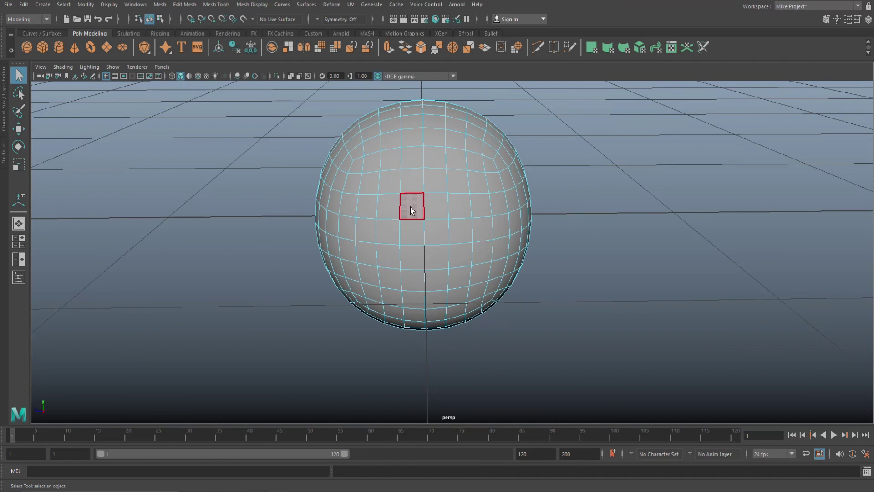
mouse_move(396, 191)
mouse_down()
mouse_move(392, 182)
mouse_move(426, 189)
mouse_move(459, 212)
mouse_move(460, 254)
mouse_move(390, 254)
mouse_move(422, 207)
mouse_move(418, 230)
mouse_move(457, 250)
mouse_up()
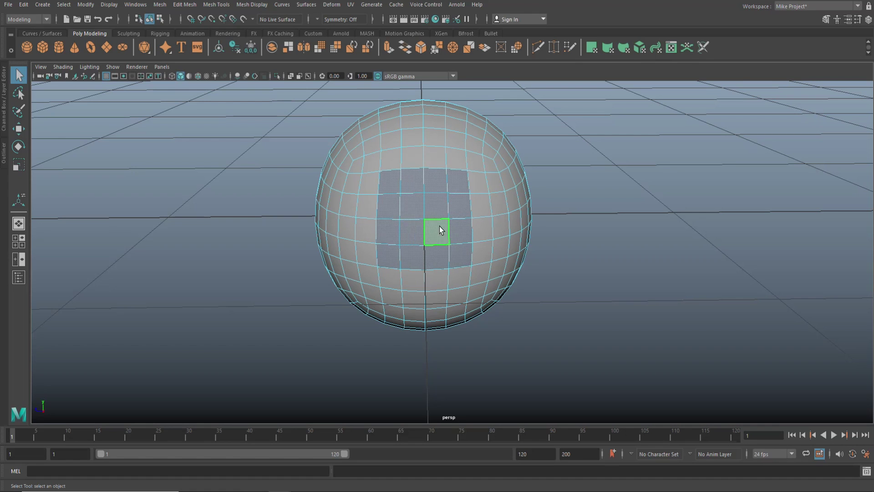
- Circularize the selected block of faces with a twist of -4.1, delete those faces, and return to object mode
shift+right_drag(422, 199, 436, 281)
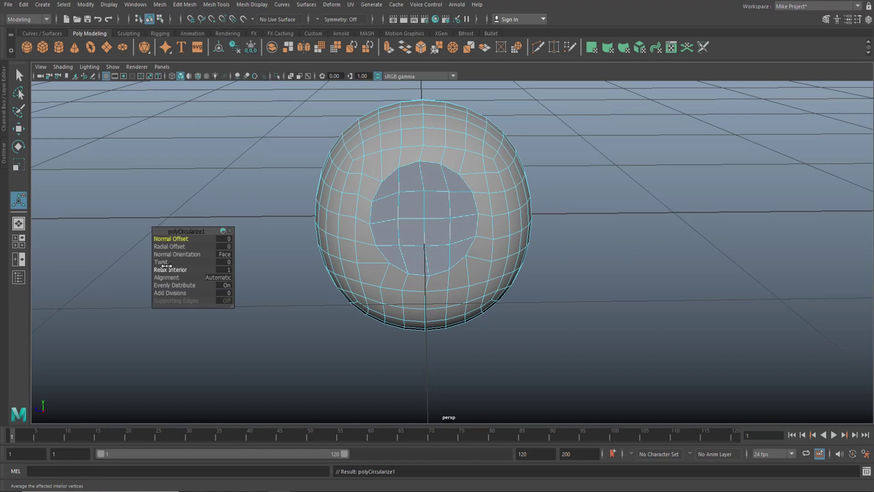
drag(160, 263, 147, 266)
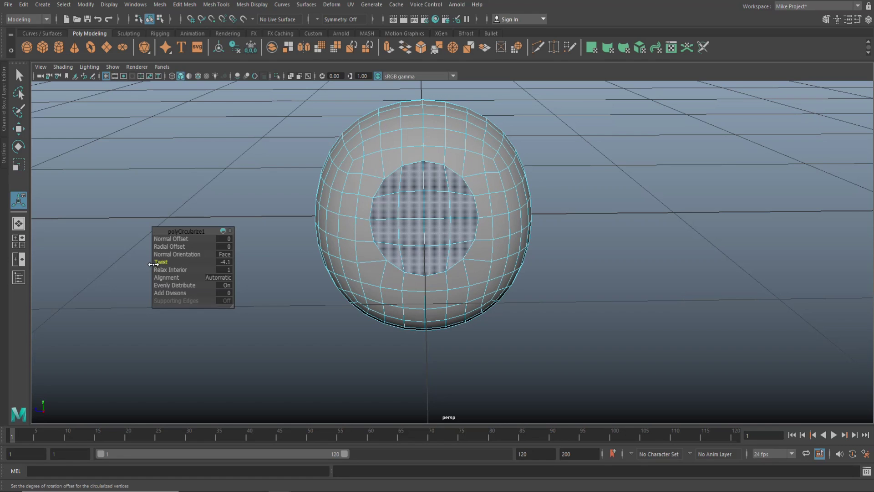
click(550, 285)
right_drag(488, 152, 522, 157)
key(q)
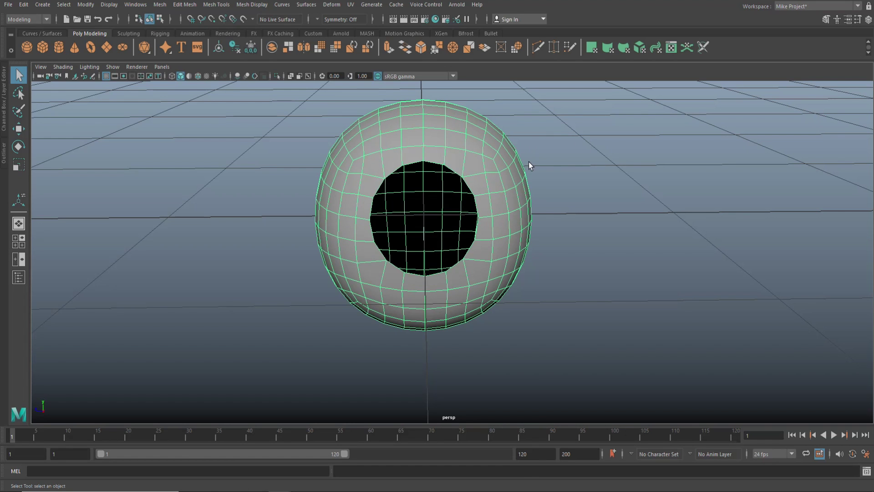
- Examine the open round hole from the side with the ball in smooth preview
key(3)
click(594, 165)
alt+drag(597, 165, 556, 194)
- Extrude the hole's border edges, move them inward into the ball, and turn off the smooth preview
click(394, 188)
right_drag(309, 206, 313, 184)
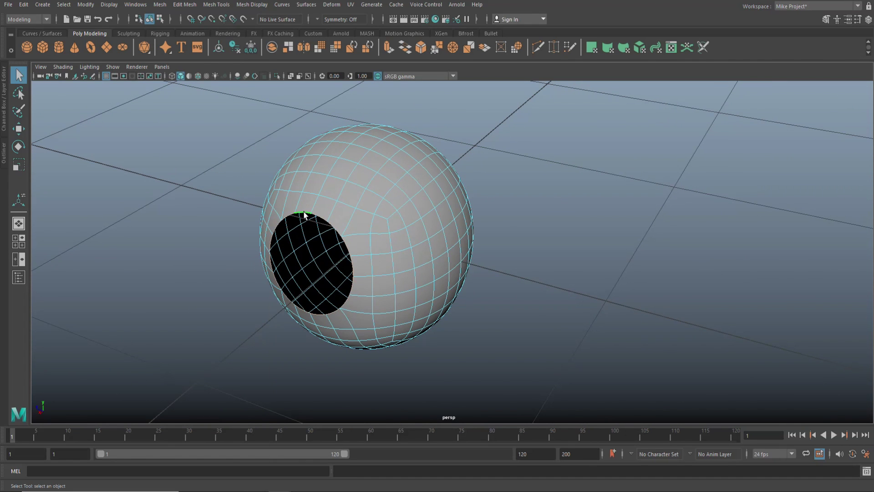
double_click(304, 214)
key(ctrl+e)
key(w)
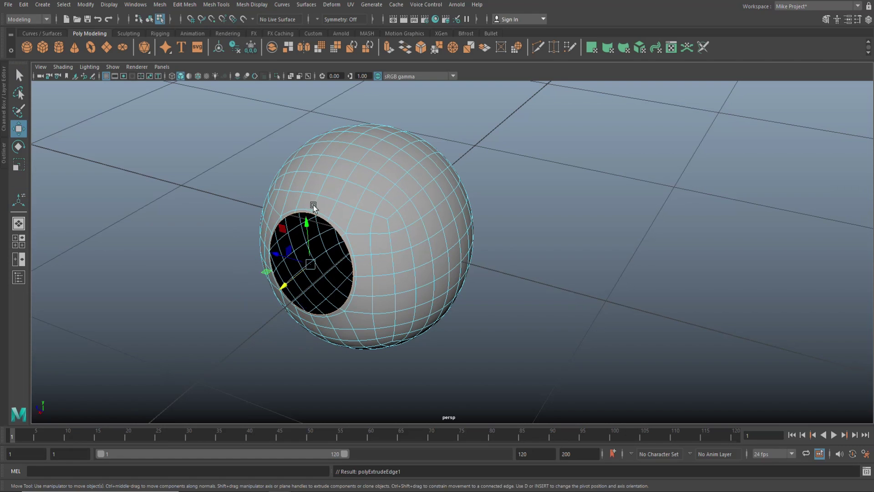
drag(289, 283, 304, 279)
key(1)
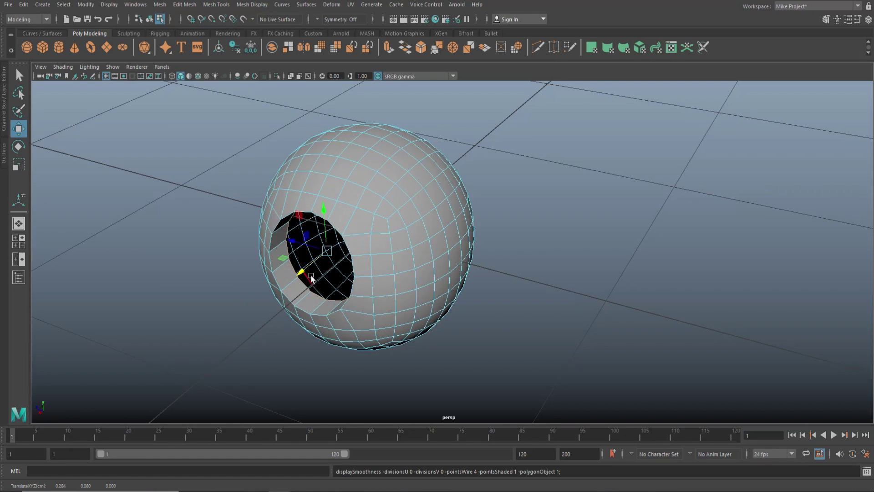
- Try to move the hole's inner border edges deeper into the ball, and extrude those edges again
alt+drag(235, 287, 351, 376)
drag(313, 313, 342, 331)
key(ctrl+e)
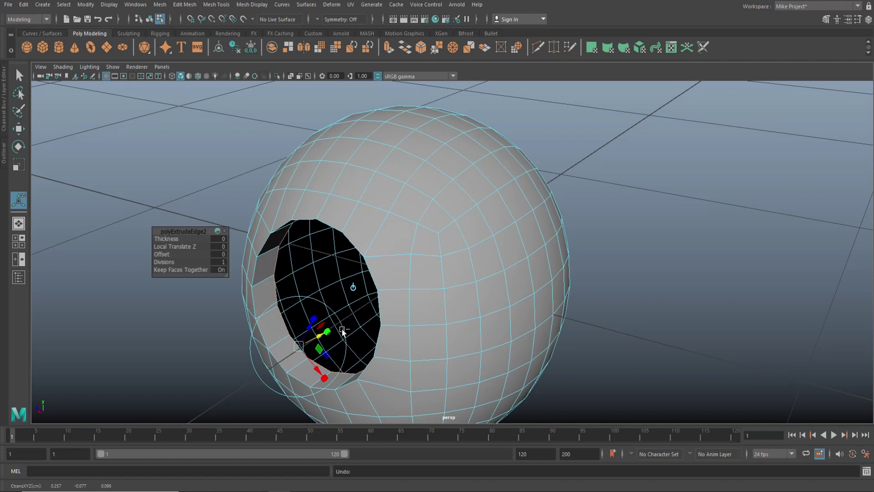
- Display the ball in wireframe and select the complete loop of edges around the hole's outer rim
alt+drag(210, 284, 225, 258)
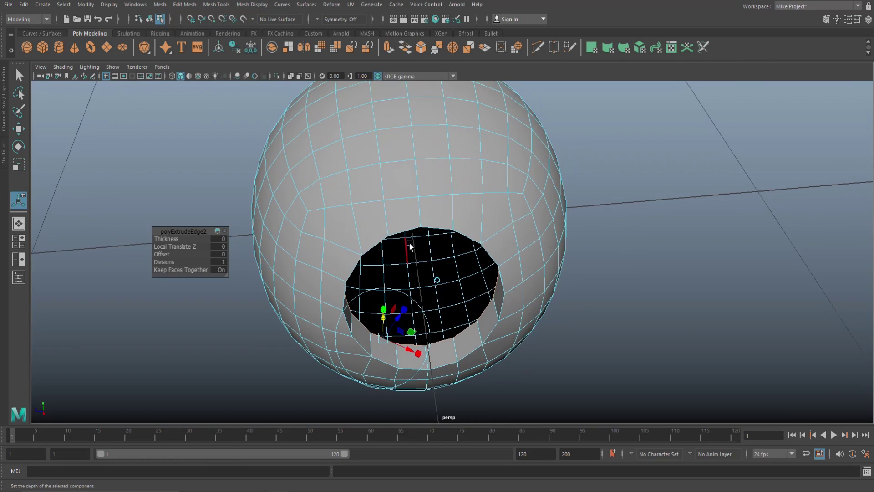
scroll(415, 298, up, 2)
right_drag(390, 211, 390, 186)
click(392, 229)
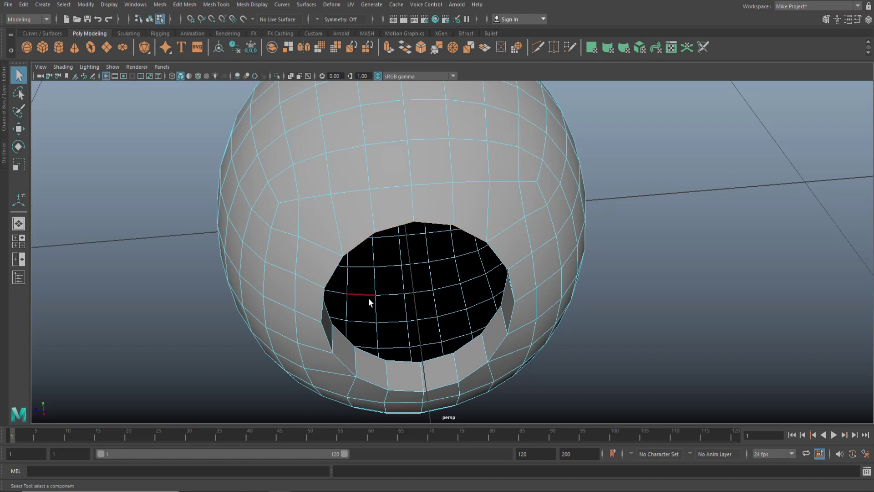
key(4)
key(Caps_Lock)
click(335, 271)
shift+click(359, 380)
key(Caps_Lock)
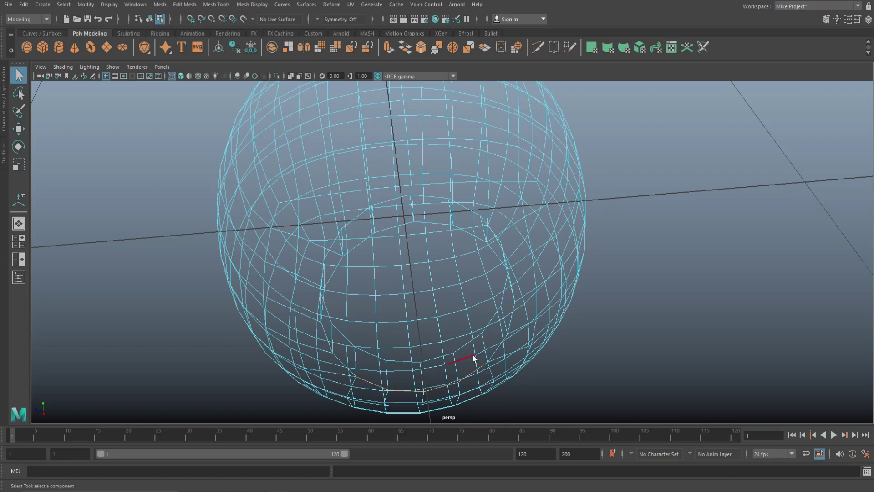
key(Caps_Lock)
key(Caps_Lock)
shift+double_click(469, 234)
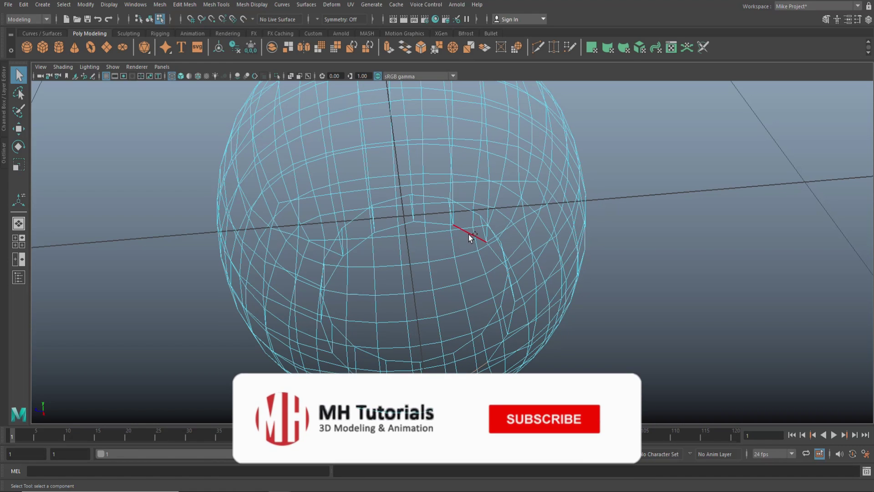
shift+double_click(328, 341)
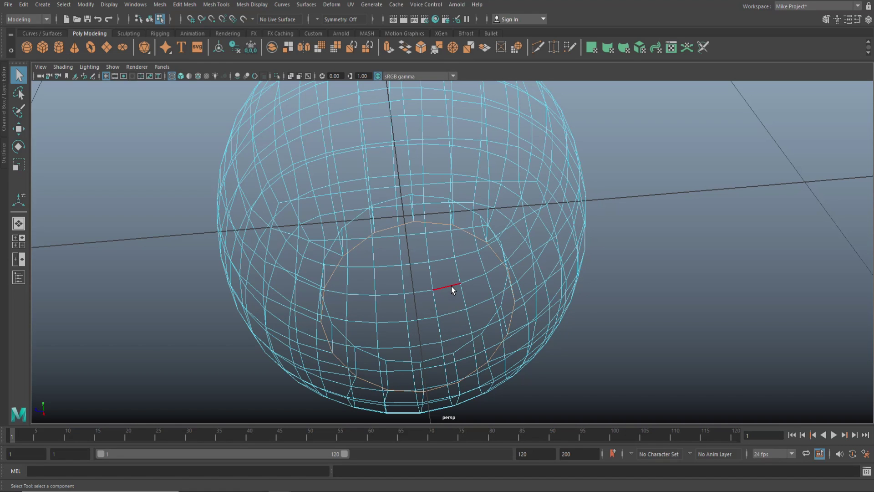
- Bevel the selected outer rim edges of the hole with a fraction of 0.001
key(ctrl+b)
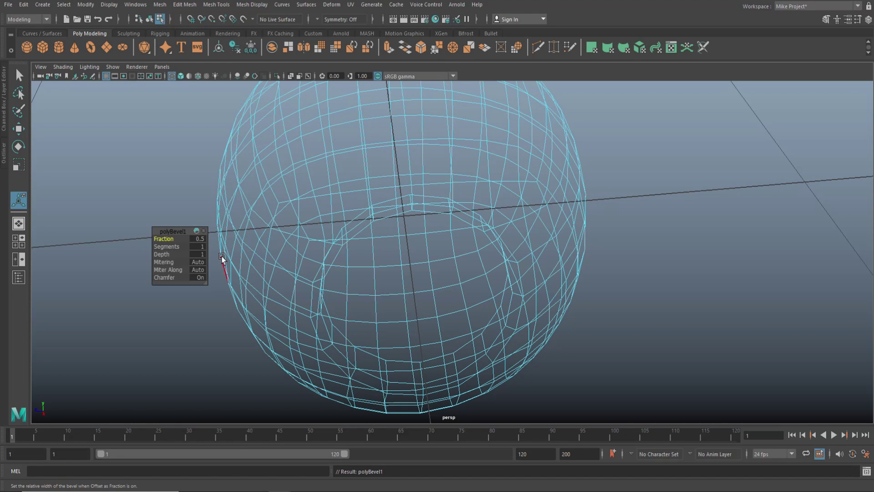
click(198, 239)
text(0.001)
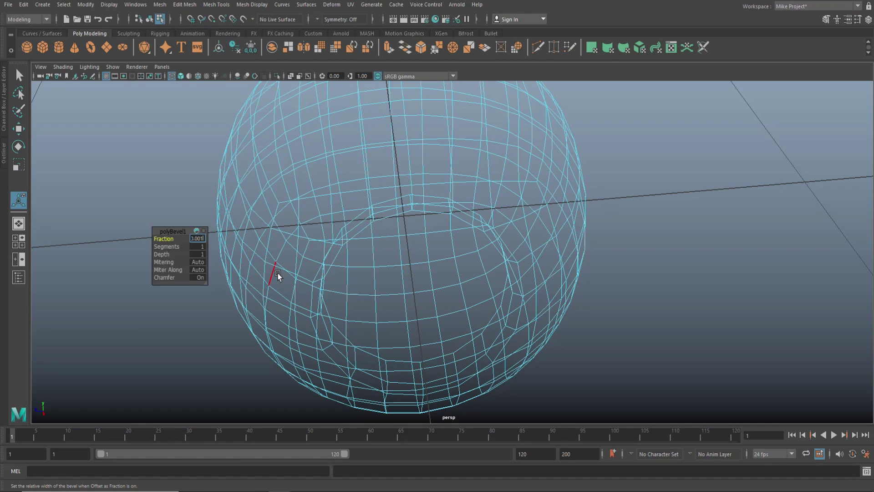
key(Return)
text(5)
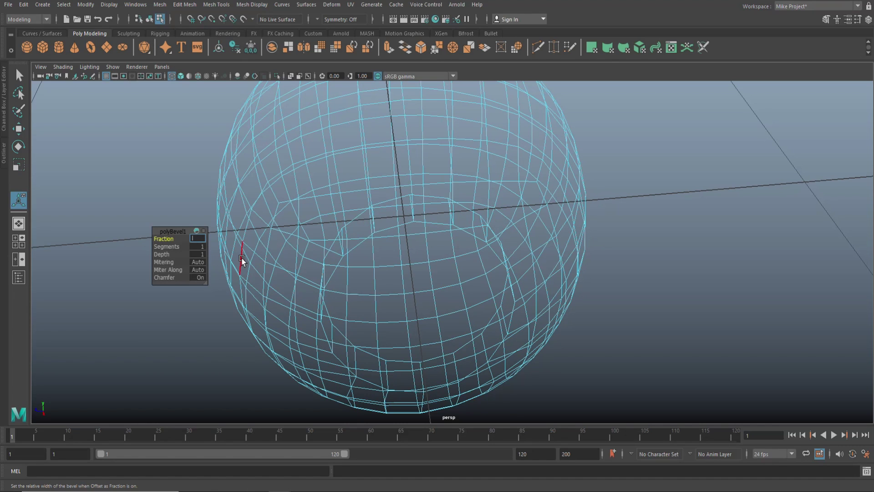
click(172, 182)
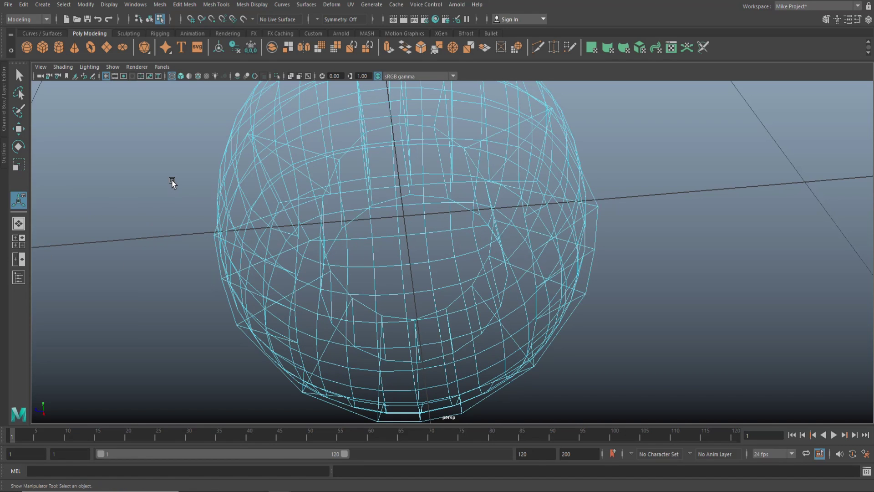
key(ctrl+z)
key(ctrl+z)
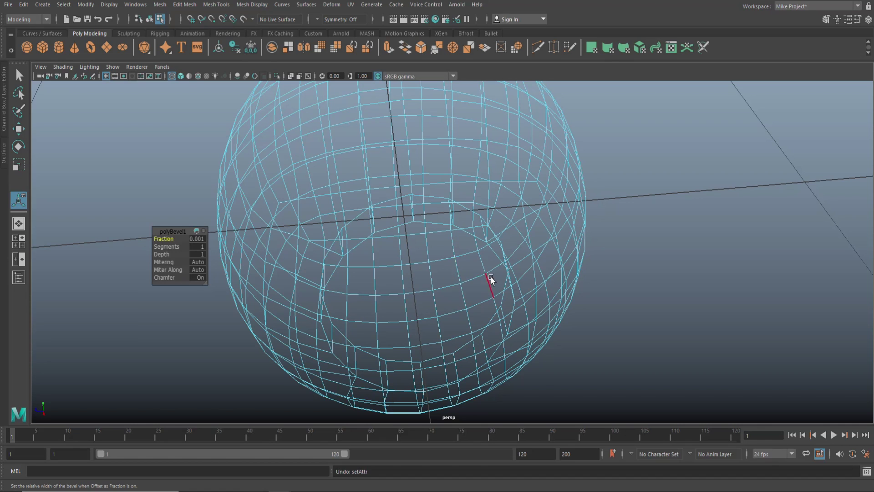
- Return to object mode with shaded display and turn on smooth preview to inspect the ball's hole
click(453, 283)
right_drag(599, 189, 577, 211)
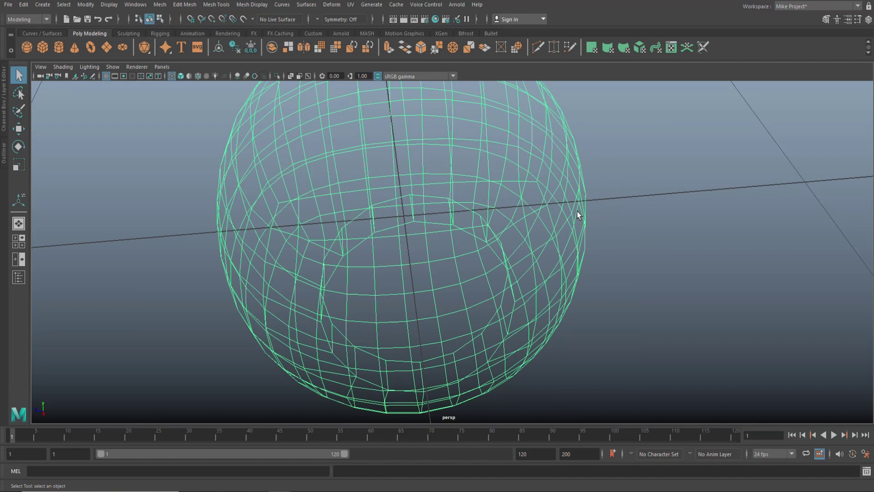
key(5)
click(644, 234)
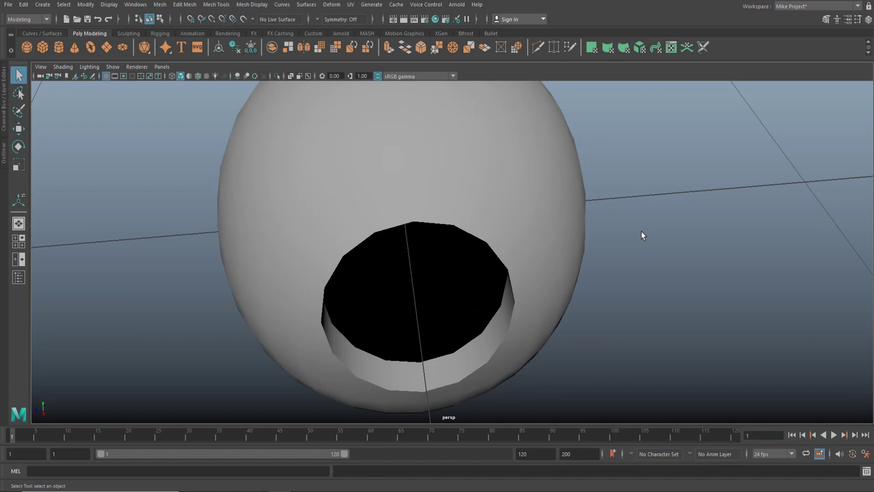
alt+drag(636, 241, 606, 226)
right_drag(483, 171, 506, 174)
click(455, 183)
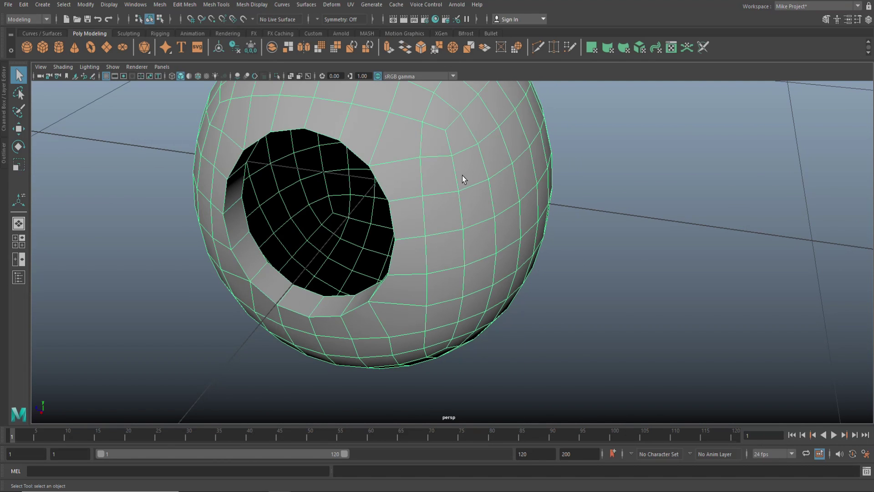
key(3)
click(625, 207)
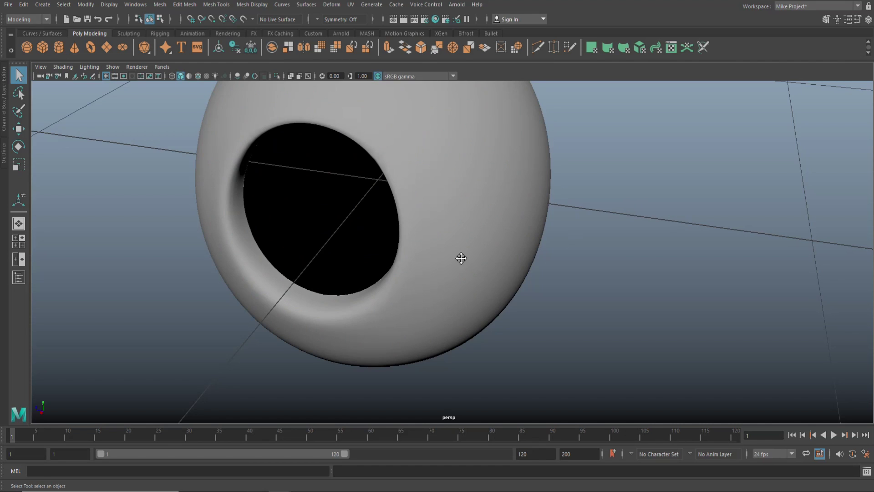
alt+middle_drag(461, 258, 583, 297)
alt+drag(584, 297, 495, 206)
click(509, 207)
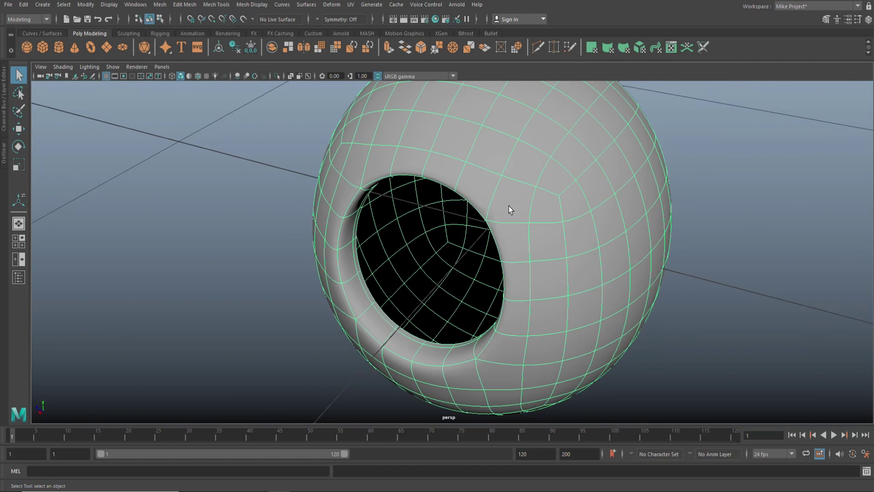
- Turn off the smooth preview, select the hole's outer rim edges again, and bevel them with a fraction of 0.001
scroll(513, 213, up, 2)
key(1)
right_click(393, 164)
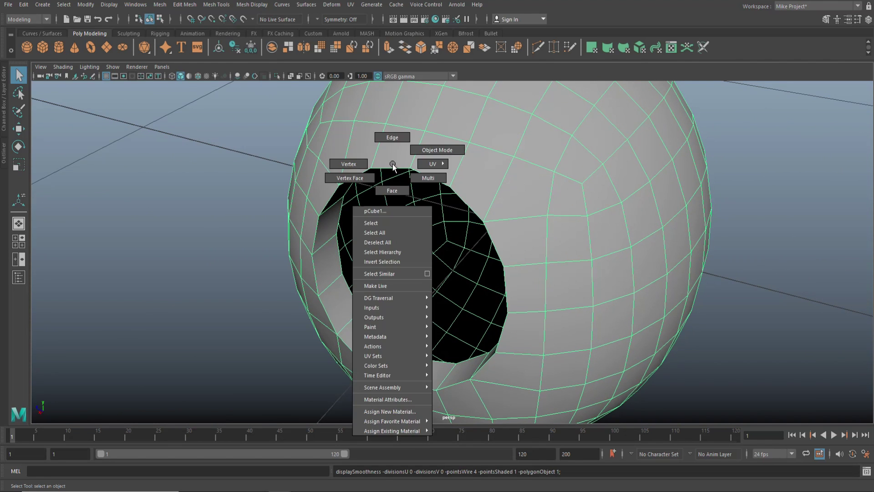
right_drag(391, 141, 392, 138)
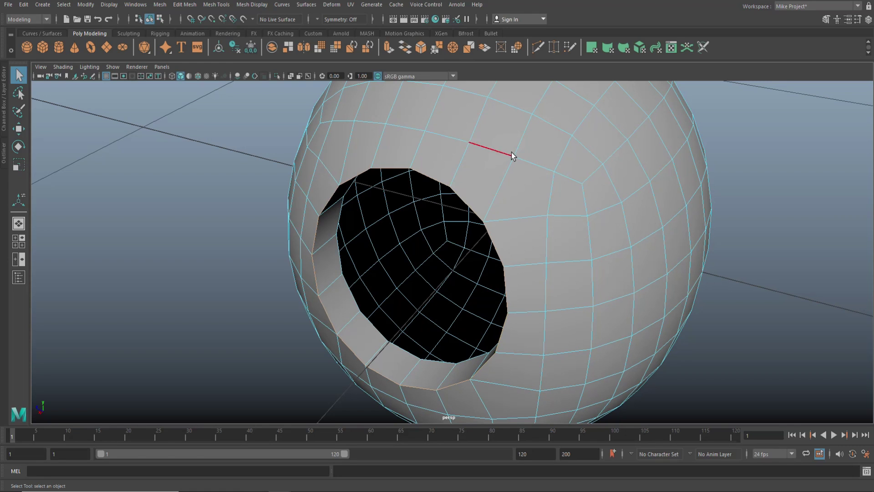
key(ctrl+b)
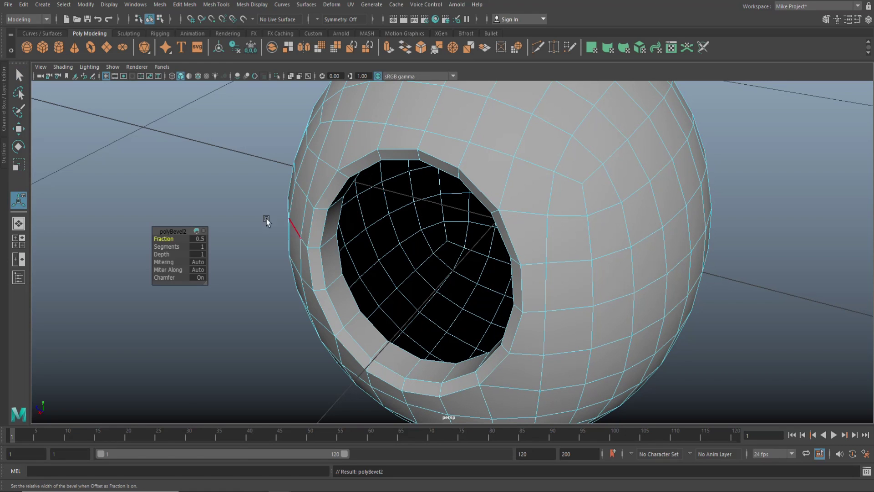
click(198, 239)
text(0.001)
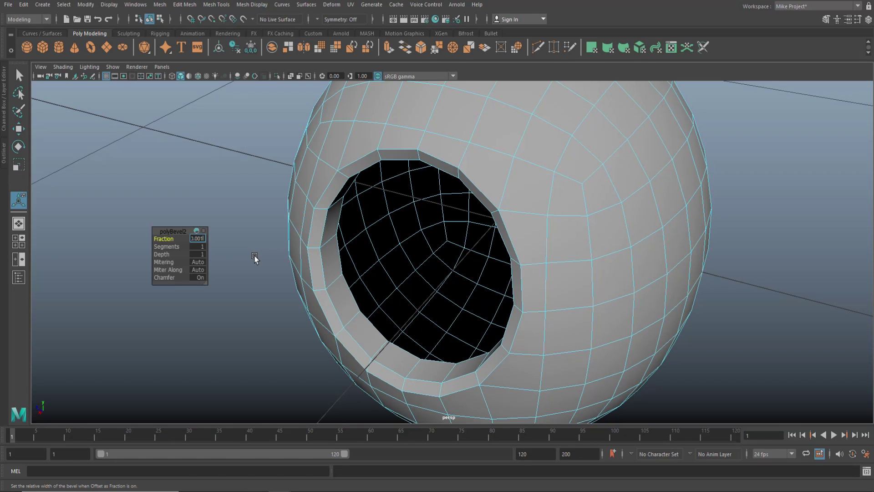
key(Return)
- Return to object mode and examine the beveled rim from the side in smooth preview
right_drag(480, 155, 499, 142)
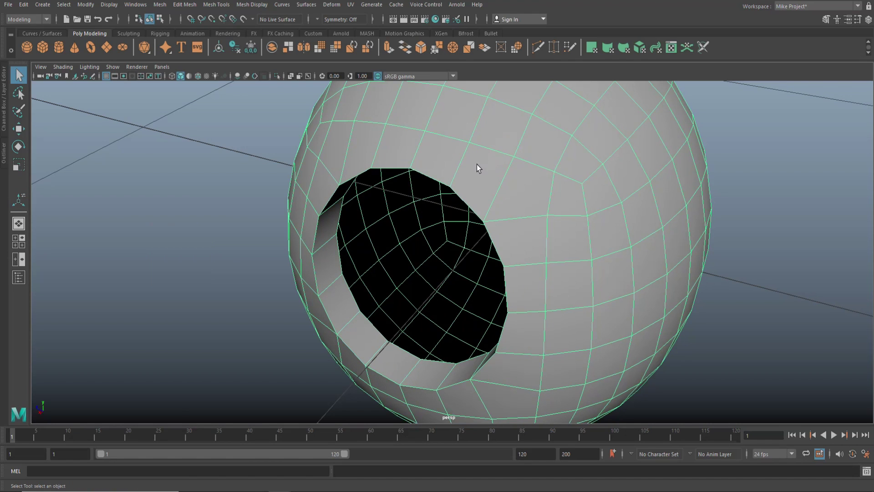
key(3)
click(191, 204)
scroll(201, 210, down, 4)
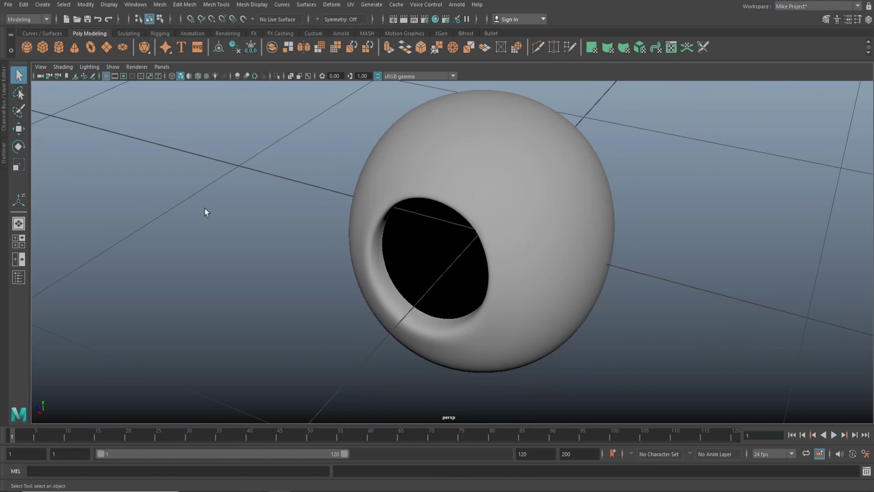
alt+drag(300, 237, 246, 238)
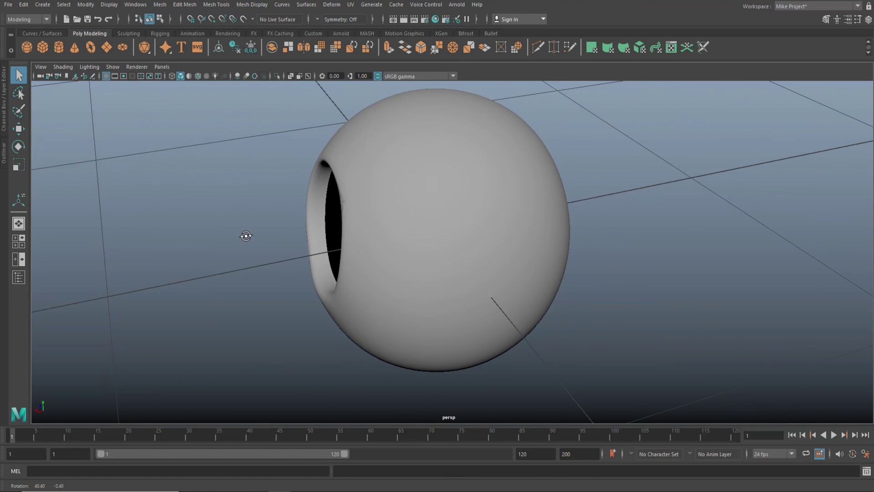
- Turn off the smooth preview and insert a supporting edge loop around the hole's inner wall, close to the outer rim
click(395, 183)
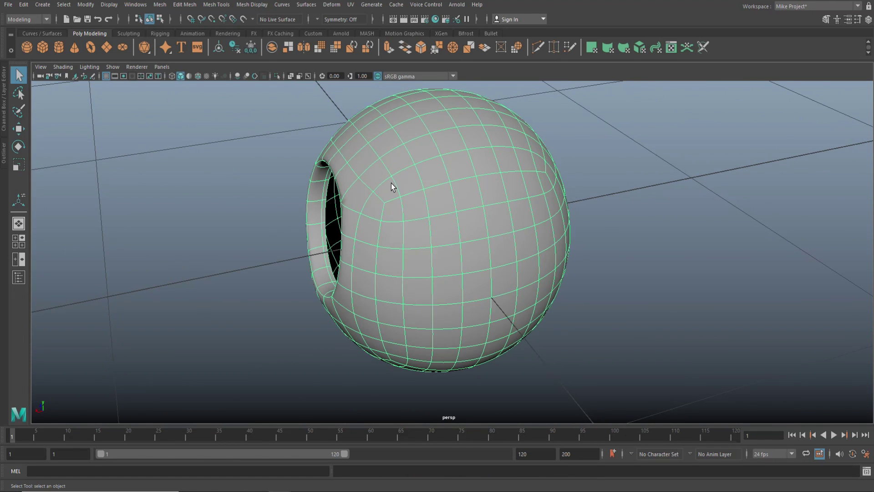
key(1)
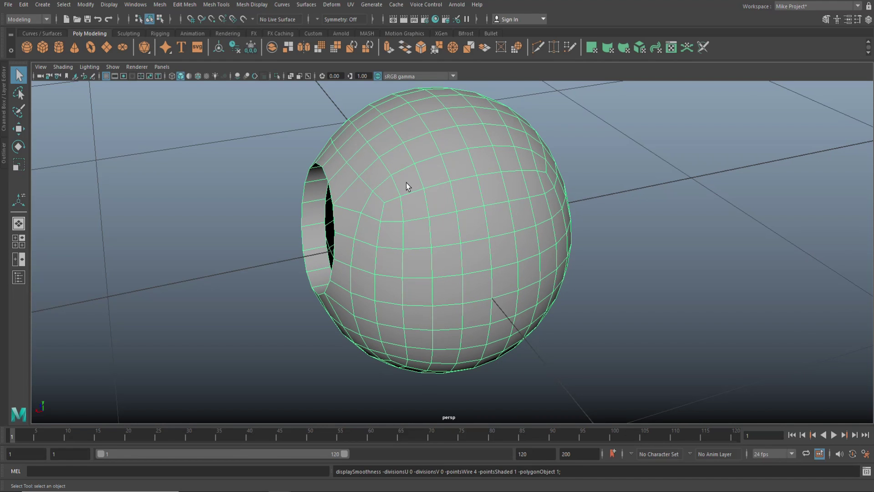
scroll(406, 184, down, 2)
scroll(407, 193, down, 2)
scroll(414, 207, up, 4)
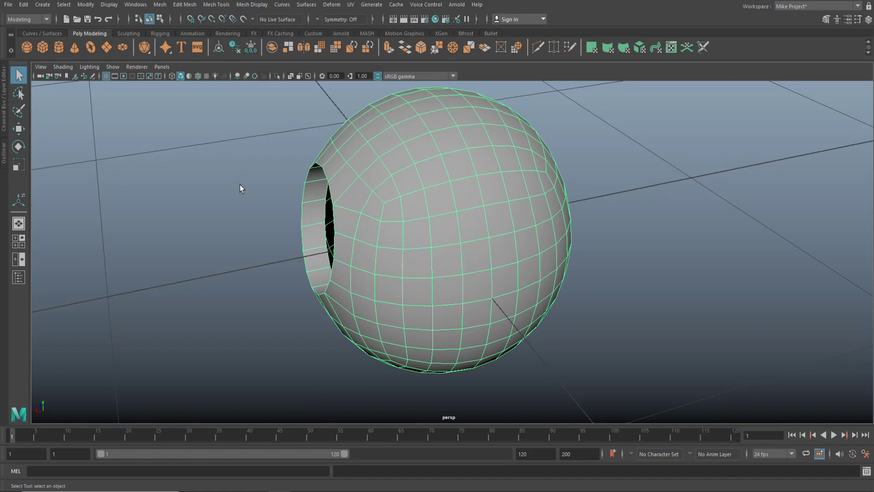
key(ctrl+e)
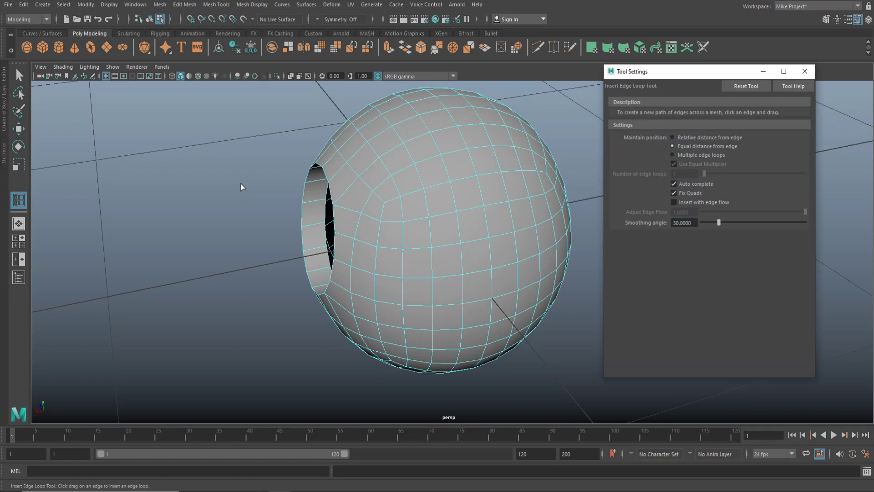
drag(319, 228, 307, 231)
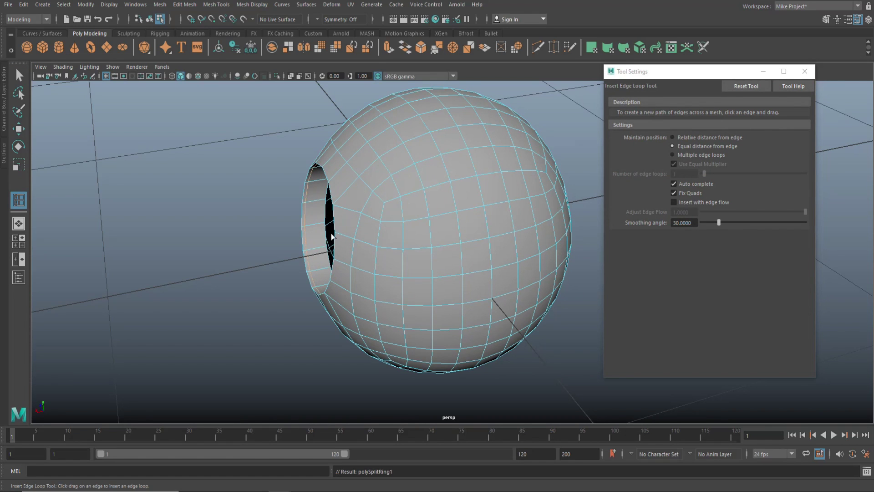
- Exit the edge loop tool, return to object mode, and show the ball in smooth preview
key(q)
right_drag(368, 166, 400, 153)
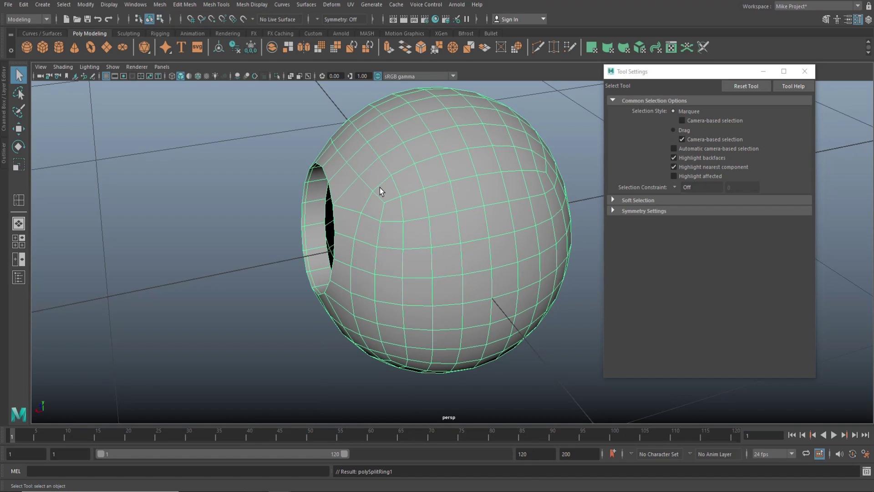
key(3)
click(245, 231)
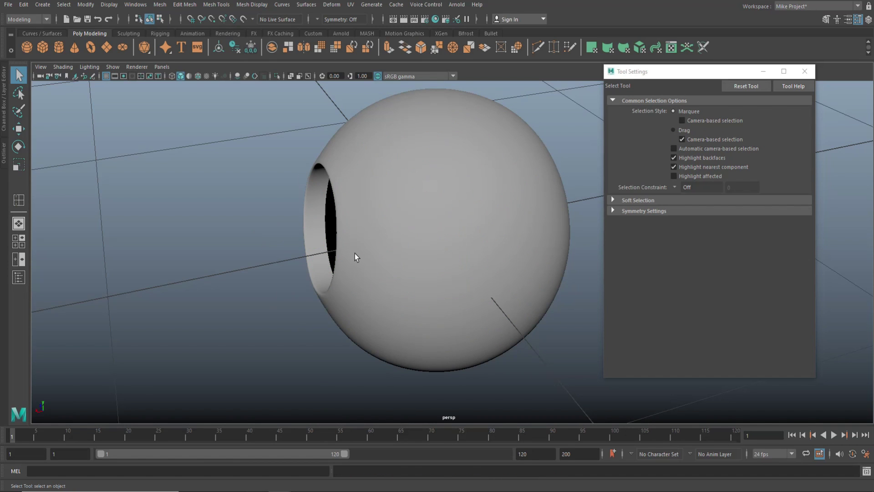